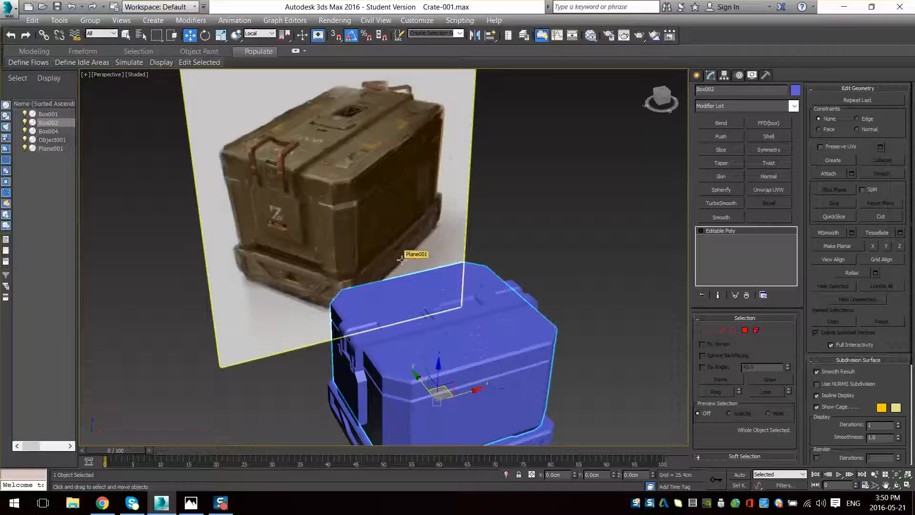
- Examine the crate model beside the reference image plane from several angles and distances
scroll(402, 259, down, 5)
scroll(389, 275, up, 6)
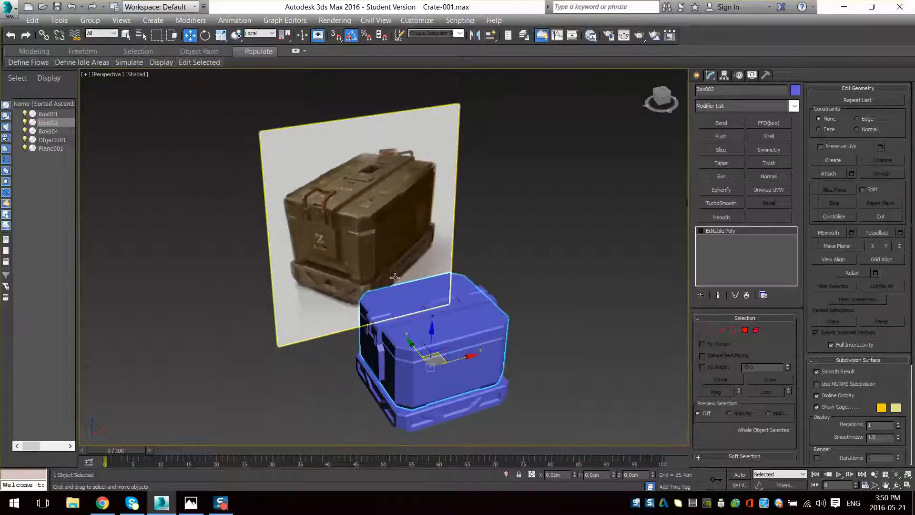
alt+middle_drag(377, 324, 551, 231)
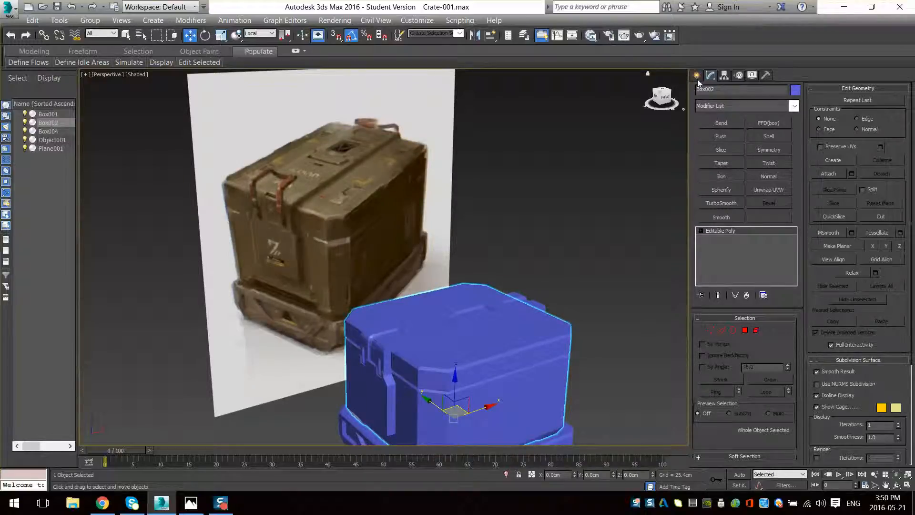
scroll(455, 284, down, 5)
scroll(447, 272, up, 2)
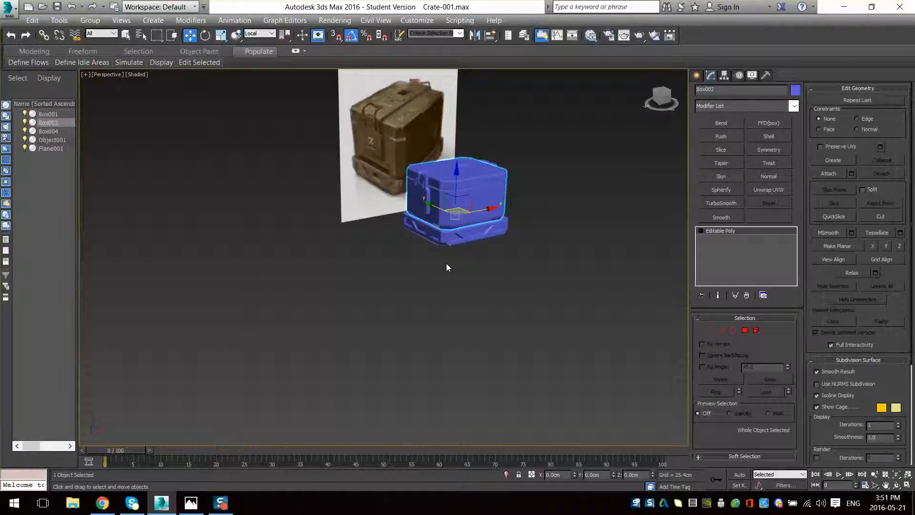
middle_drag(447, 263, 449, 351)
scroll(451, 286, up, 3)
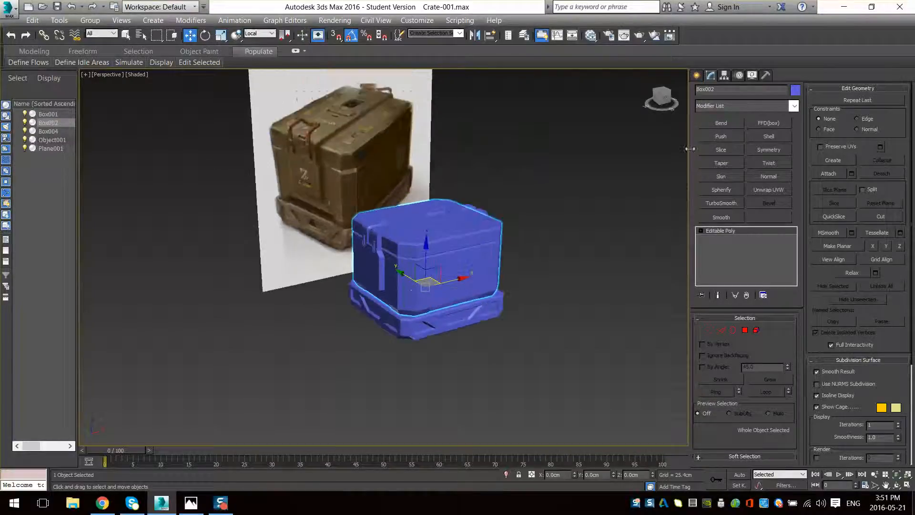
- Activate the Line spline tool and set the viewport to the front view with empty space beside the crate
click(697, 76)
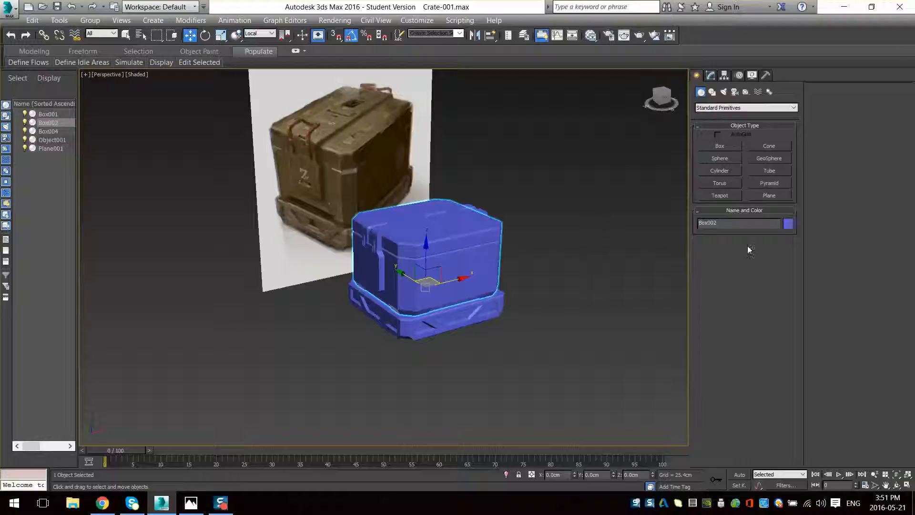
click(719, 146)
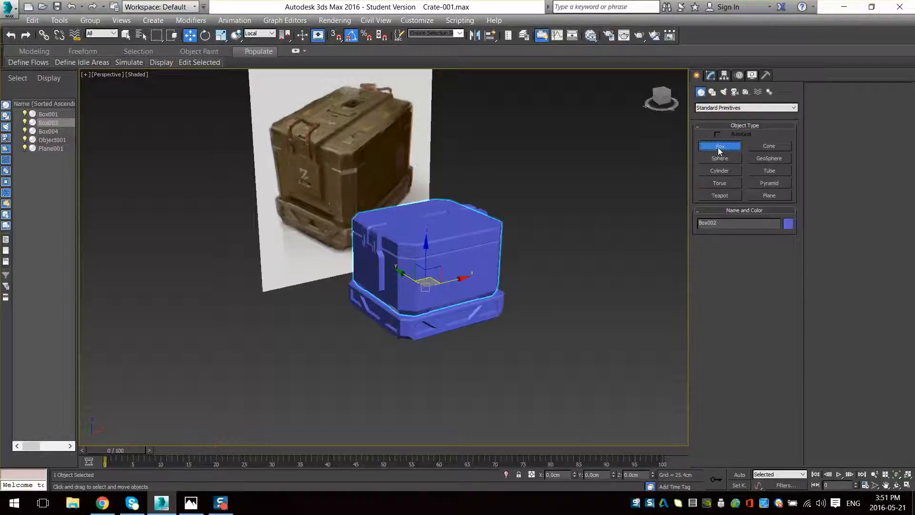
click(713, 92)
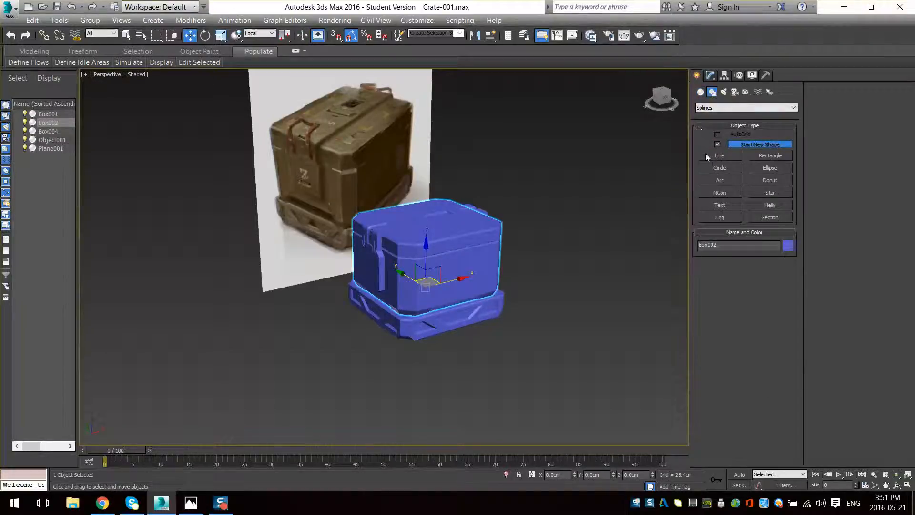
click(720, 156)
scroll(537, 284, down, 5)
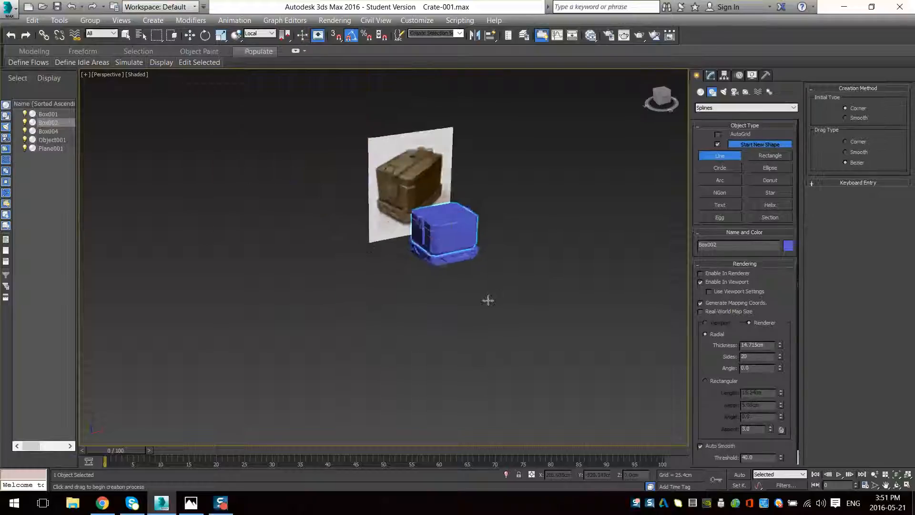
scroll(488, 300, up, 3)
scroll(513, 296, up, 5)
scroll(513, 296, down, 5)
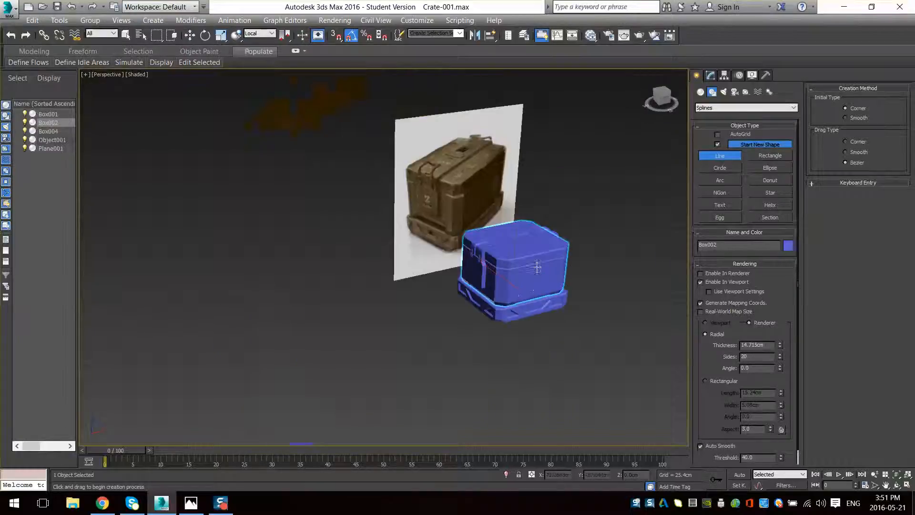
scroll(466, 259, up, 4)
scroll(354, 232, up, 4)
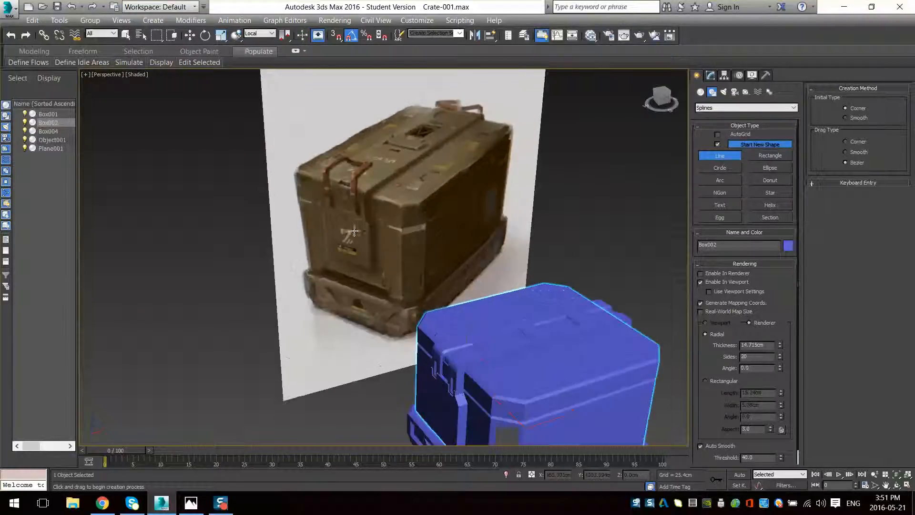
scroll(397, 252, down, 4)
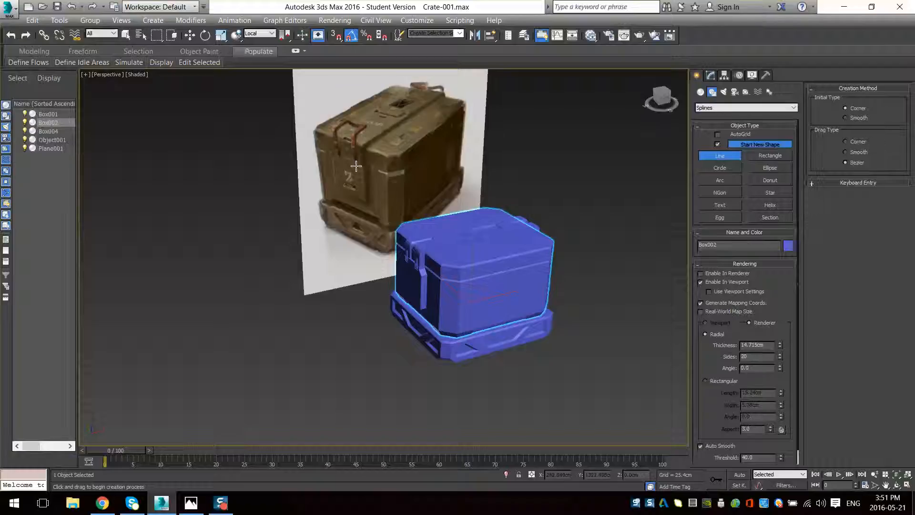
scroll(565, 292, down, 3)
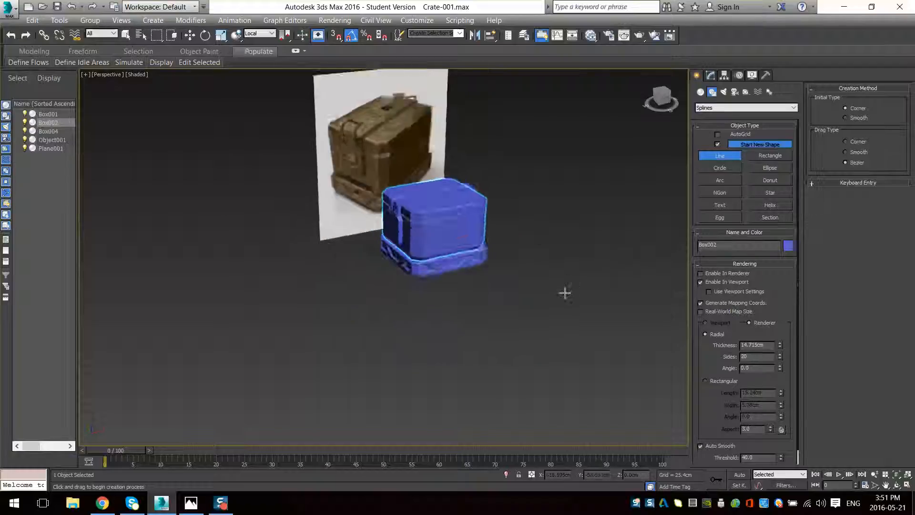
key(f)
scroll(524, 298, down, 5)
middle_drag(574, 327, 413, 298)
middle_drag(498, 322, 506, 339)
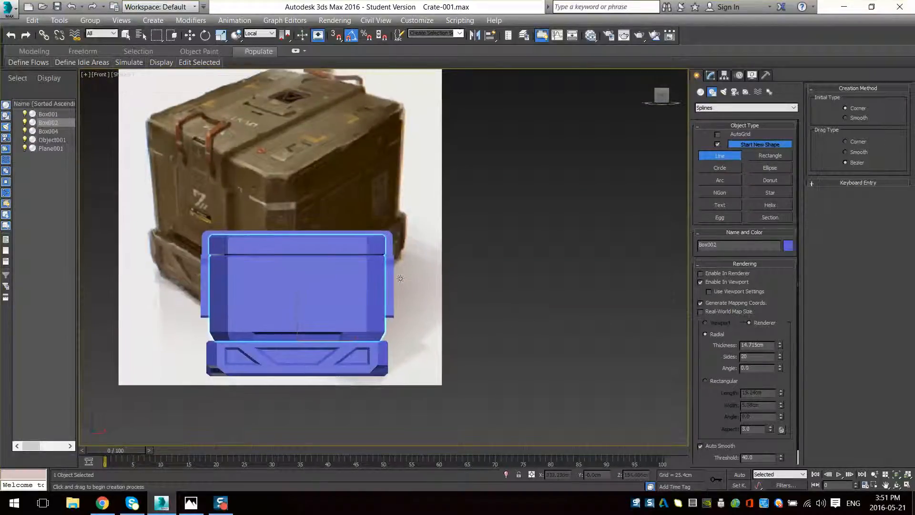
click(517, 296)
click(488, 276)
right_click(487, 275)
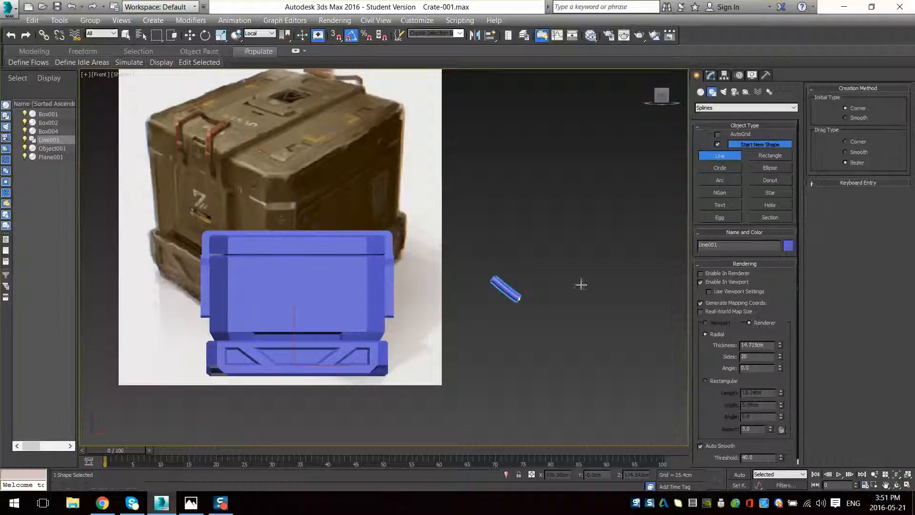
key(ctrl+z)
- Disable viewport rendering for the spline and place five points of a bent line beside the crate in the front view
click(715, 283)
click(558, 306)
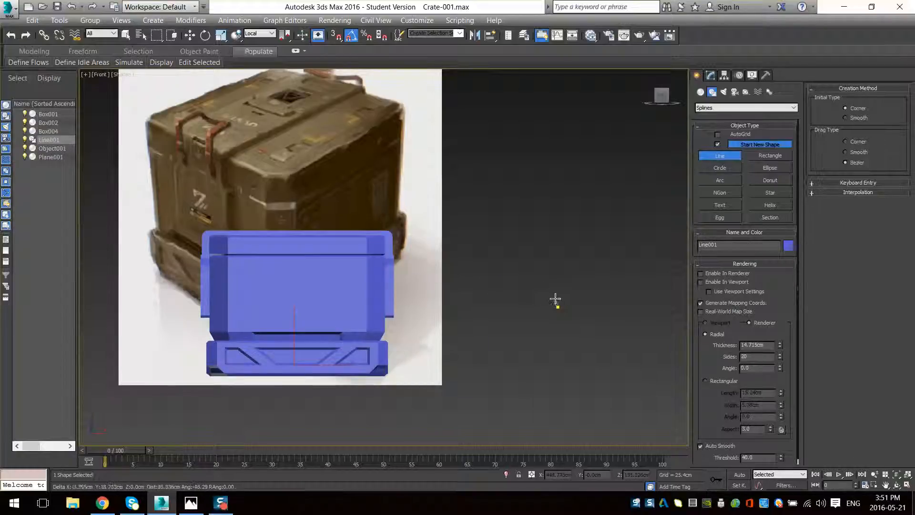
click(558, 290)
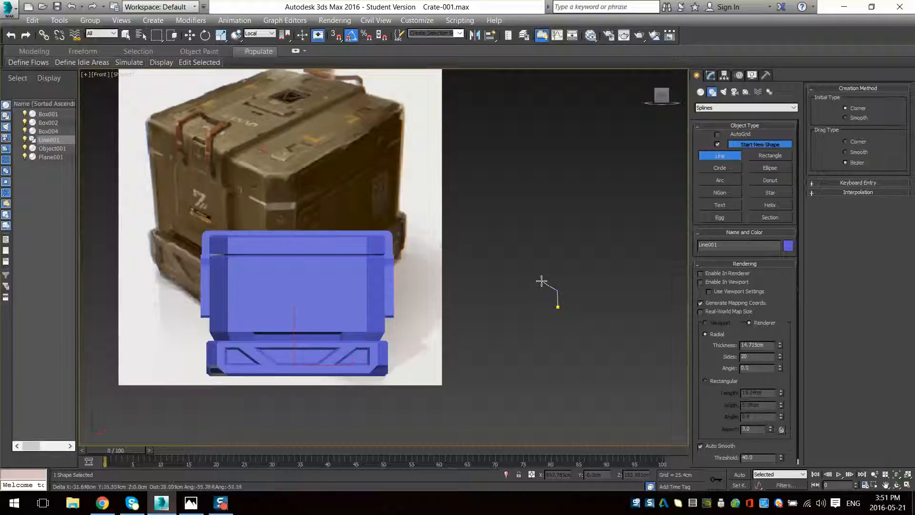
click(542, 279)
click(541, 215)
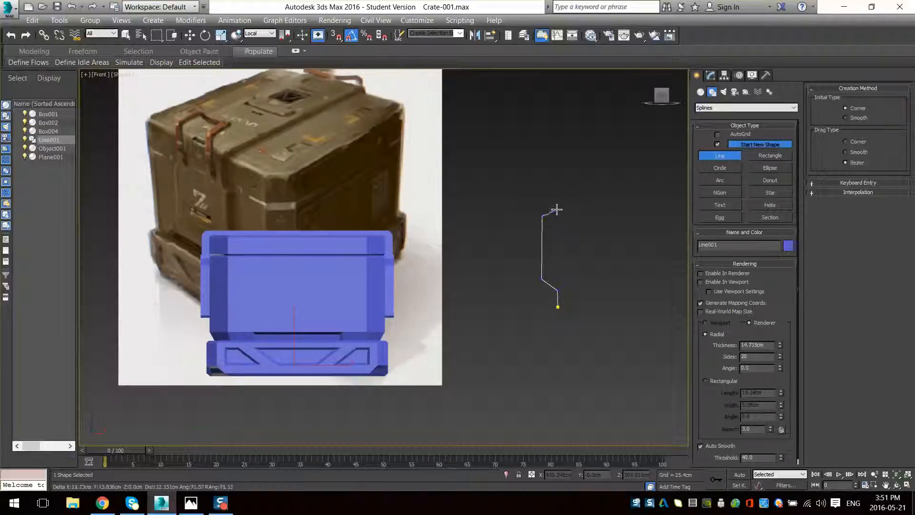
click(614, 216)
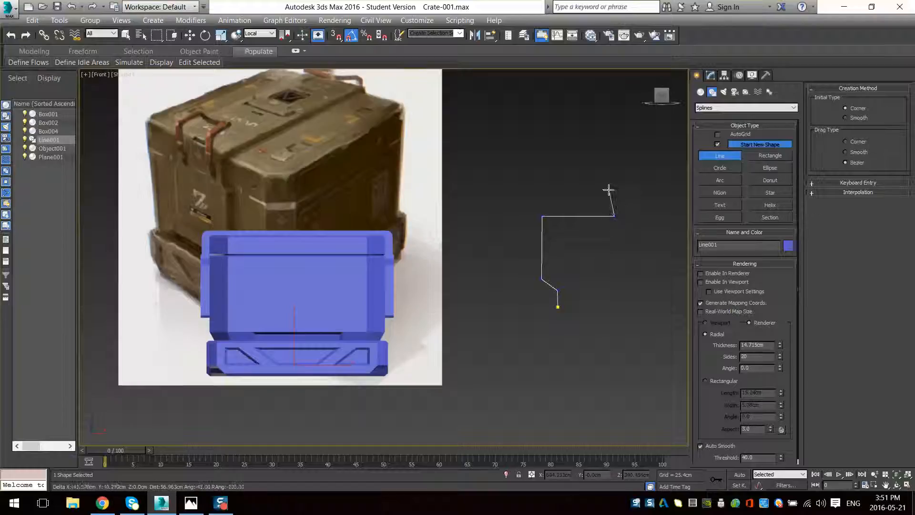
- Continue the same line in the left view with three more points that run sideways, step down and extend horizontally, then finish it
mouse_move(609, 220)
alt+middle_down()
mouse_move(654, 270)
mouse_move(543, 219)
mouse_move(552, 200)
alt+middle_up()
key(l)
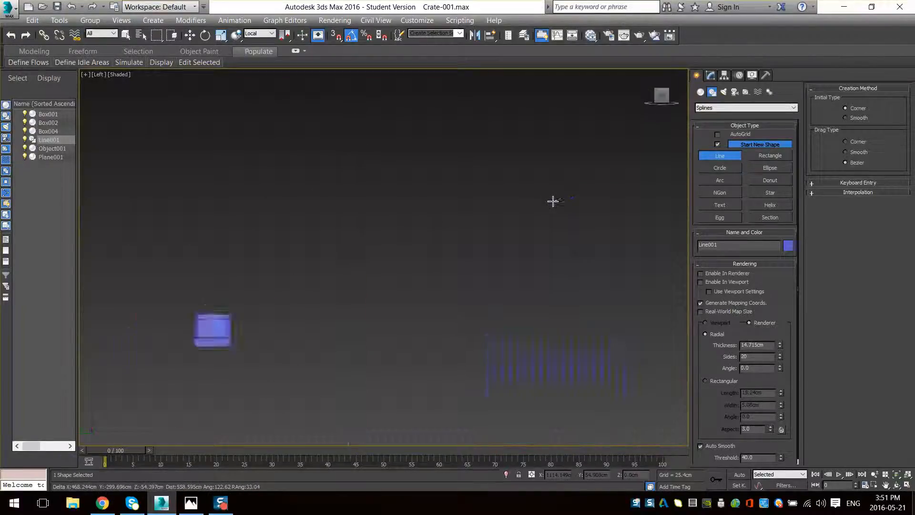
scroll(552, 204, up, 2)
scroll(455, 236, down, 5)
scroll(241, 262, up, 7)
scroll(593, 342, down, 6)
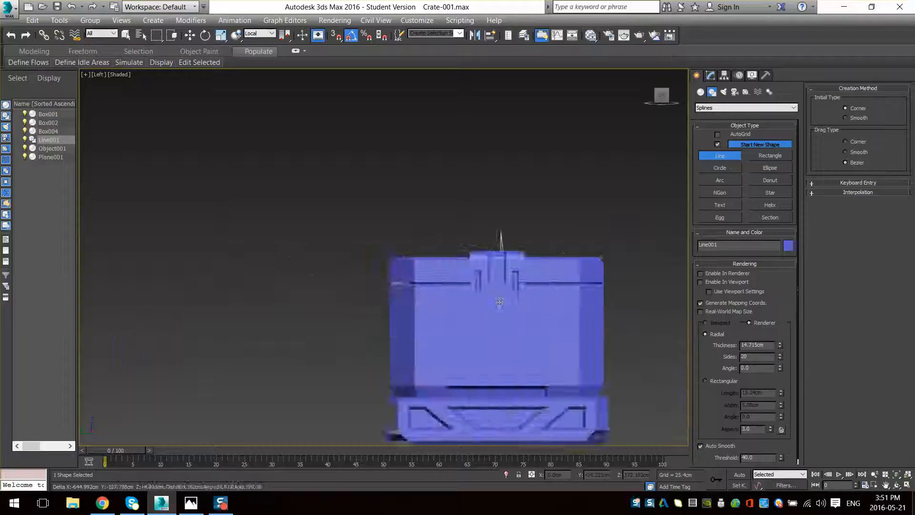
scroll(501, 303, up, 4)
key(F3)
middle_drag(364, 201, 416, 218)
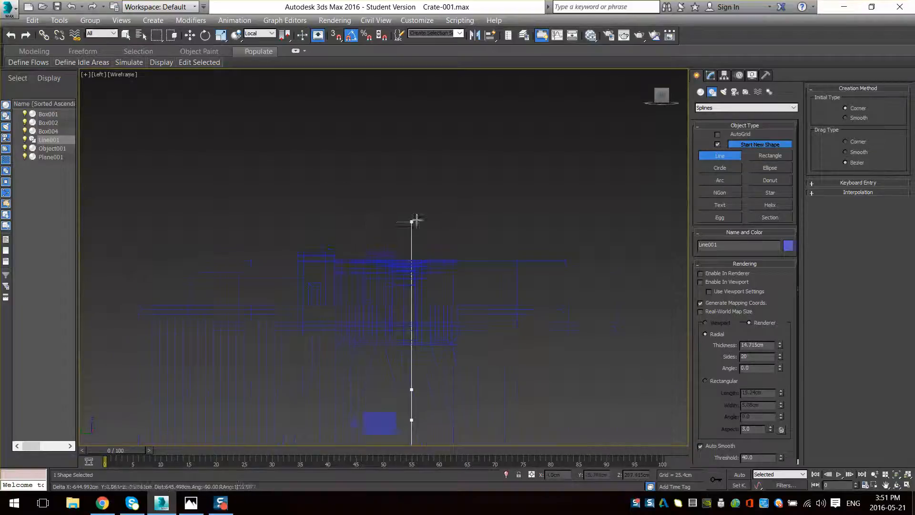
click(372, 221)
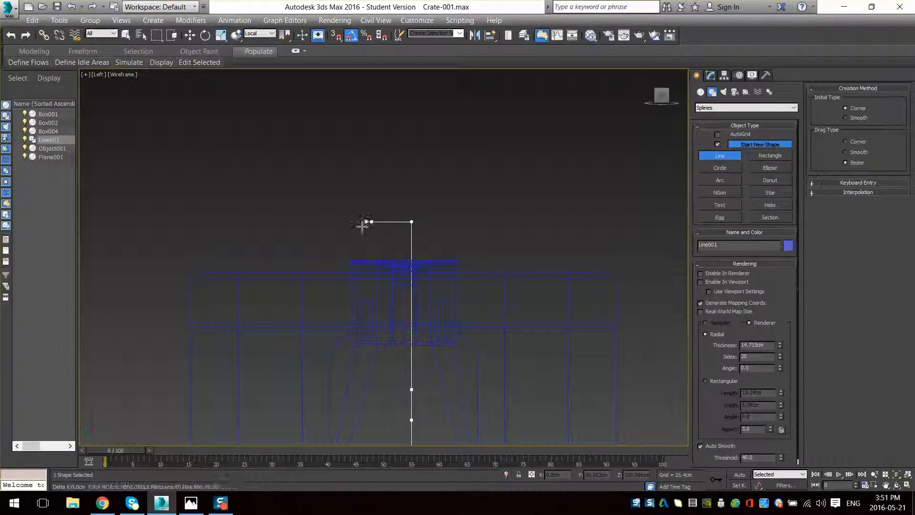
click(342, 241)
click(229, 241)
right_click(323, 261)
- Move the line's last three vertices along X into line with the end of its front-view section
mouse_move(329, 264)
alt+middle_down()
mouse_move(415, 310)
mouse_move(410, 325)
mouse_move(373, 337)
alt+middle_up()
key(F3)
scroll(411, 324, down, 4)
key(w)
key(1)
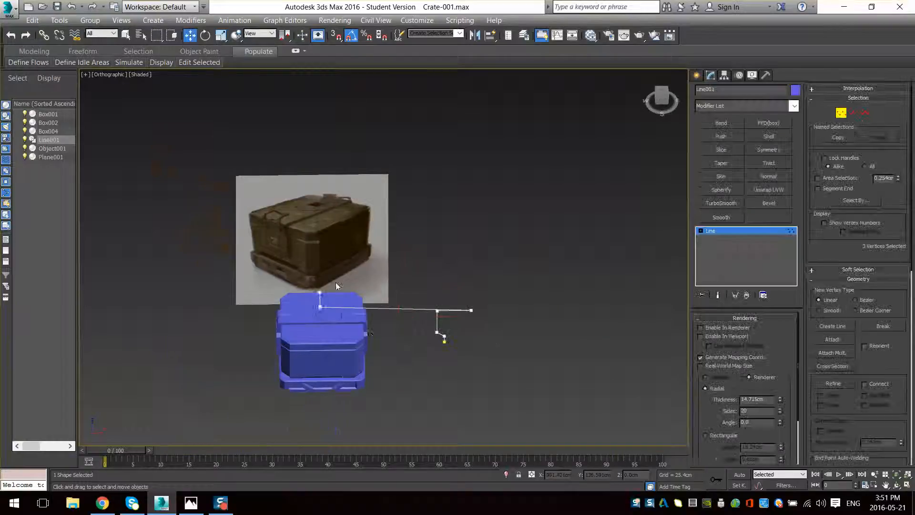
drag(362, 307, 507, 305)
scroll(500, 308, up, 6)
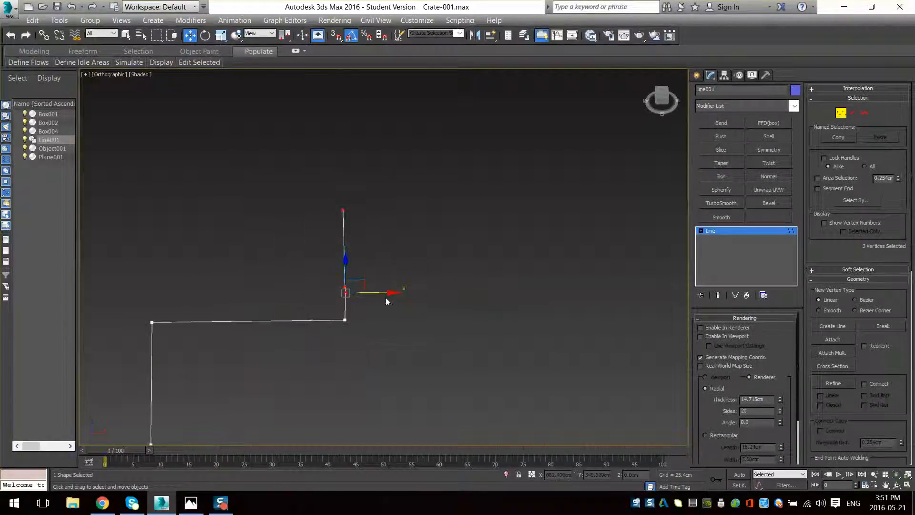
drag(385, 294, 383, 294)
alt+middle_drag(393, 304, 419, 346)
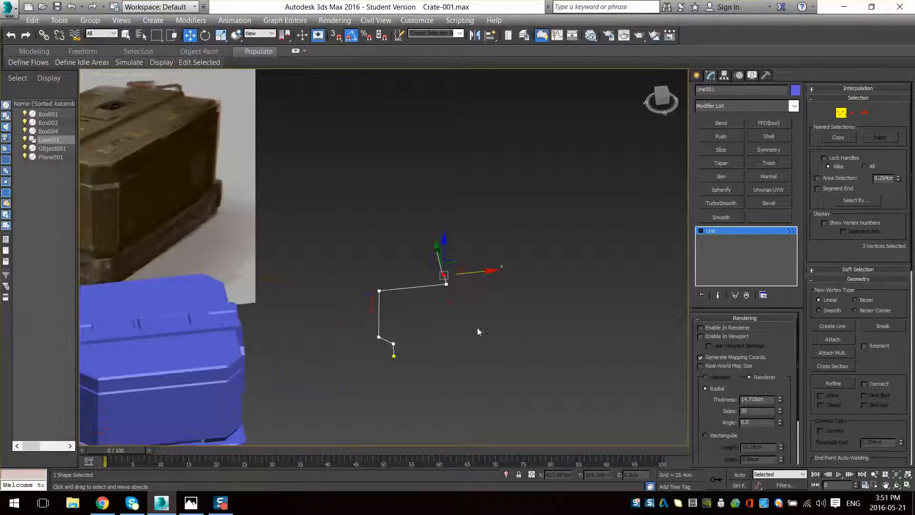
alt+middle_drag(454, 315, 423, 300)
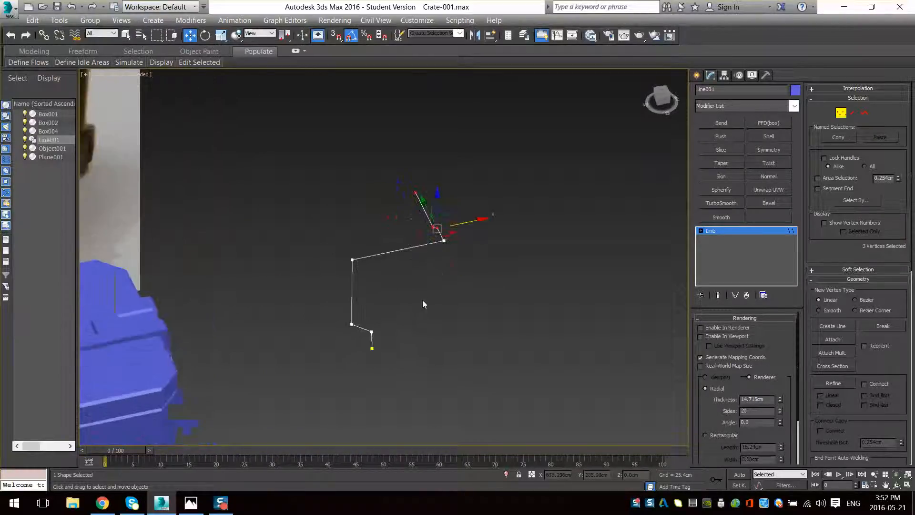
- Enable viewport rendering for the line and display its edged faces
click(716, 337)
alt+middle_drag(493, 334, 533, 305)
scroll(461, 281, up, 4)
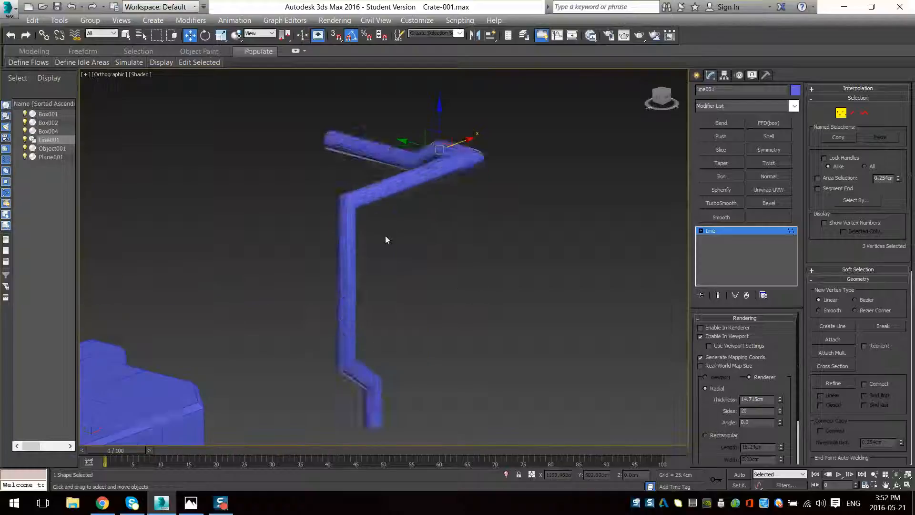
key(F4)
middle_drag(391, 249, 500, 257)
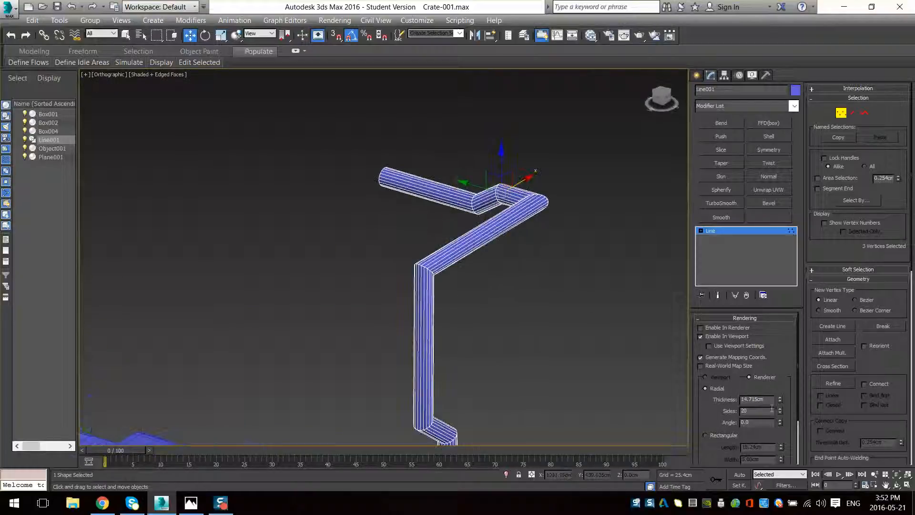
- Reduce the line's radial sides to 3 and switch its rendered cross-section to Rectangular
drag(779, 411, 781, 423)
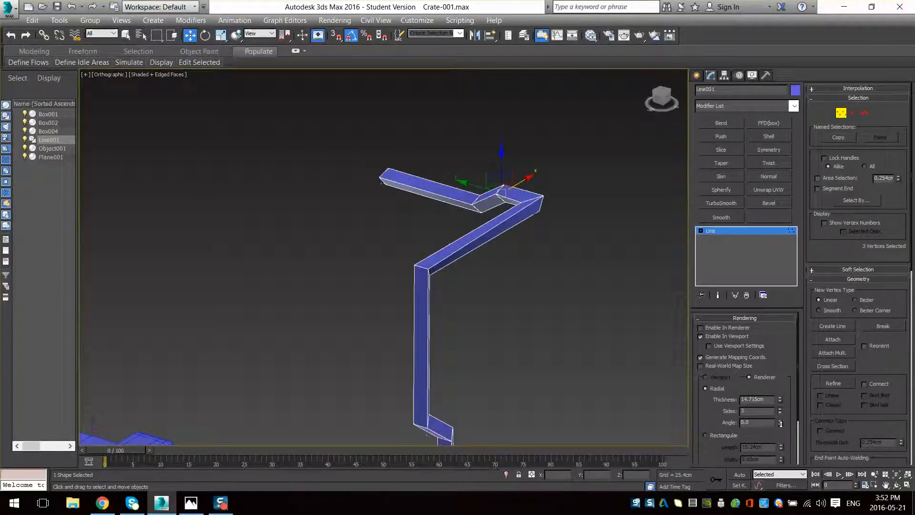
click(706, 435)
alt+middle_drag(539, 379, 497, 258)
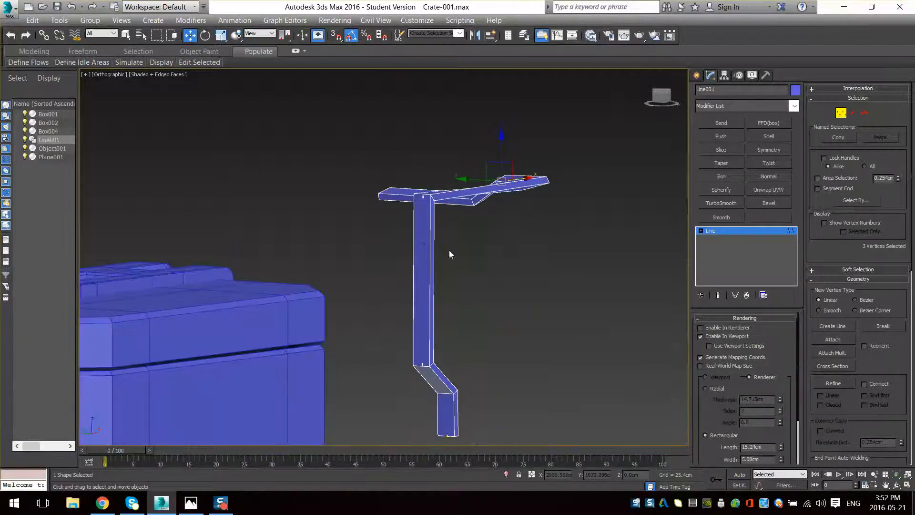
alt+middle_drag(621, 320, 600, 336)
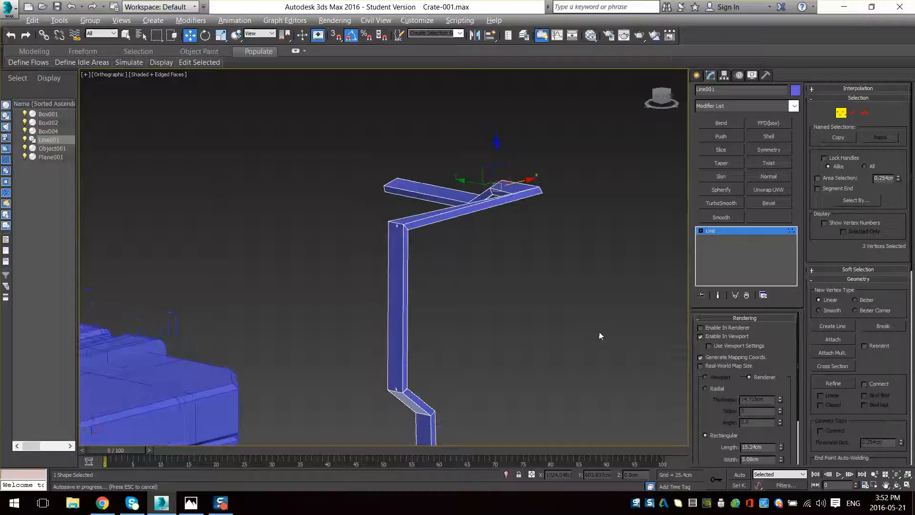
scroll(529, 321, down, 6)
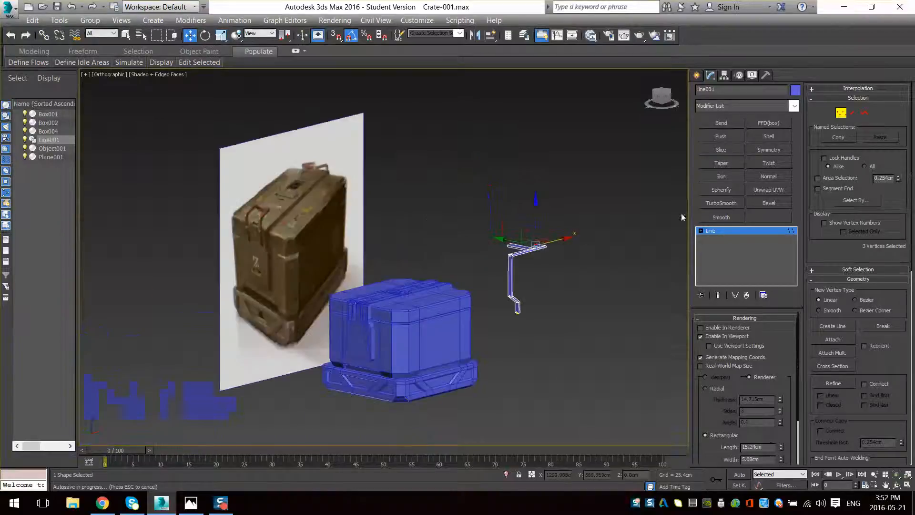
- Draw a second line in the front view with a tall vertical section and a short horizontal section at its upper end
click(841, 113)
click(696, 75)
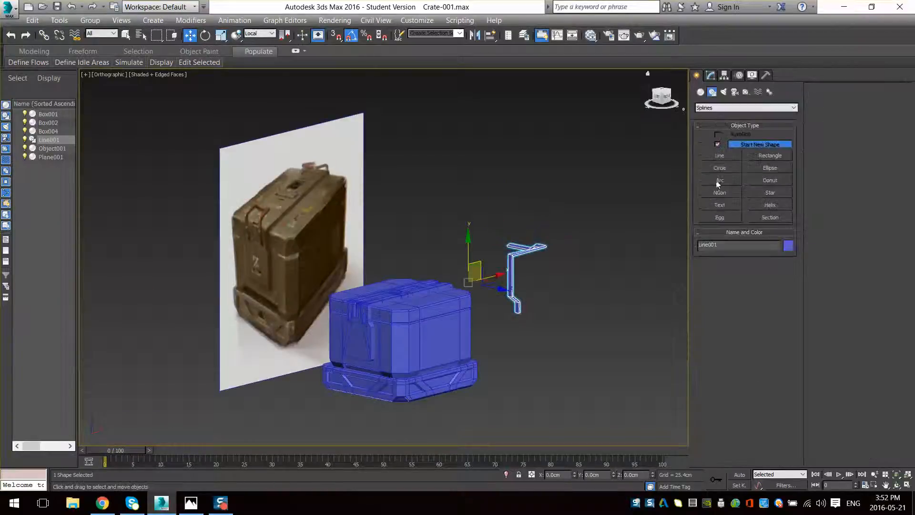
click(714, 156)
key(f)
key(z)
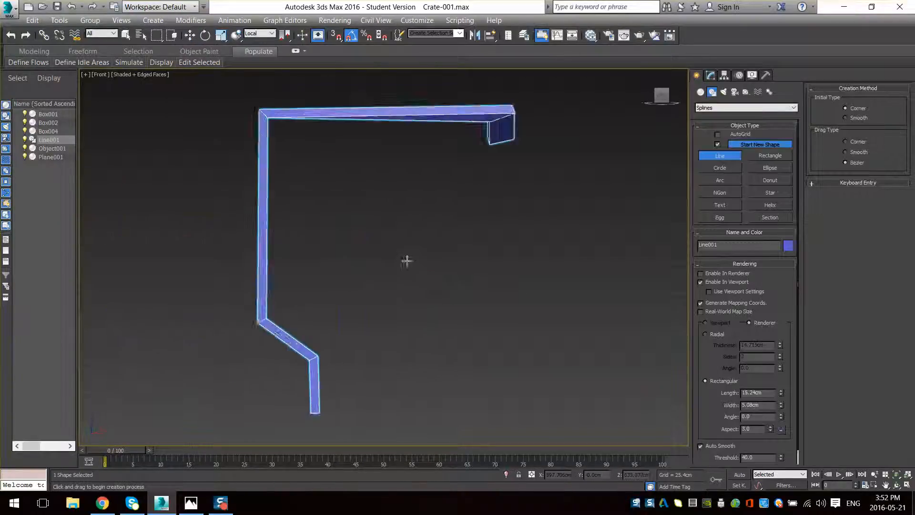
scroll(419, 276, down, 2)
middle_drag(487, 298, 233, 275)
scroll(417, 320, down, 4)
middle_drag(416, 321, 364, 321)
click(363, 323)
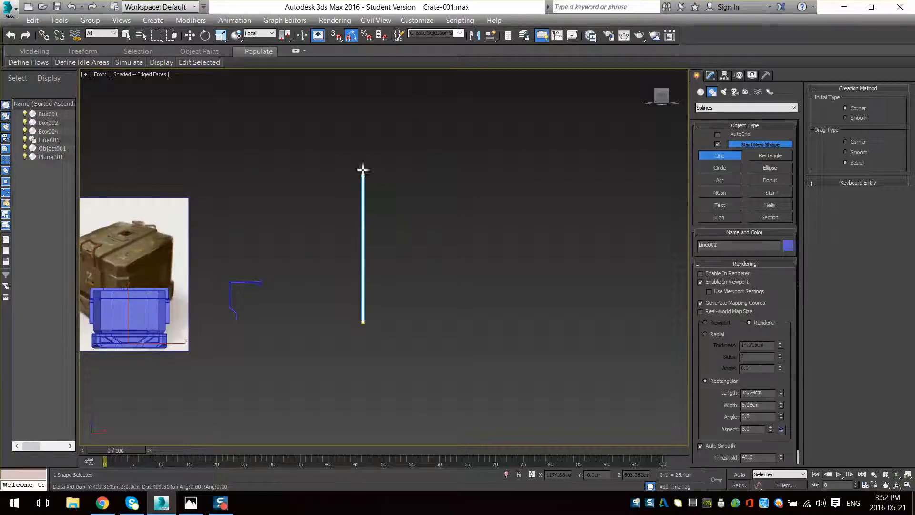
click(400, 152)
right_click(424, 195)
- Switch the second line's rendered cross-section to Radial with 30 sides and a thickness of 58.625 cm
alt+middle_drag(403, 206, 428, 235)
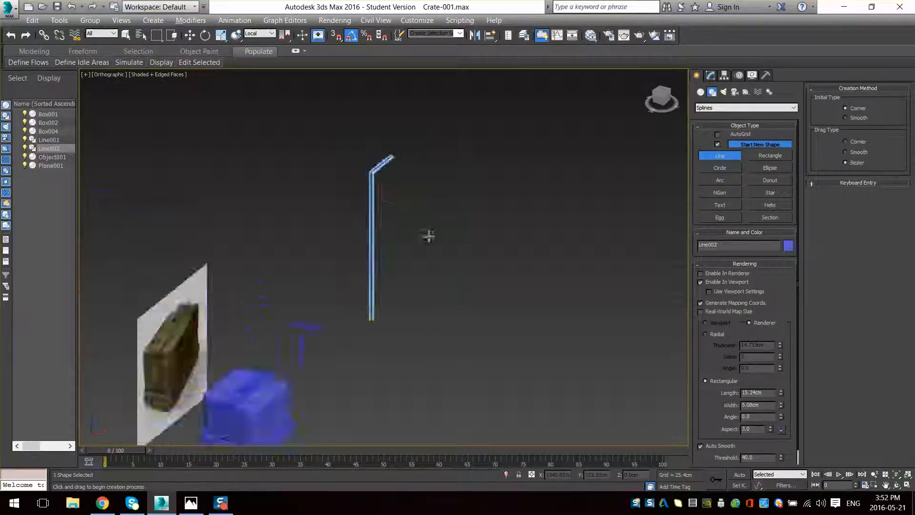
scroll(426, 228, up, 4)
scroll(418, 322, up, 3)
click(710, 76)
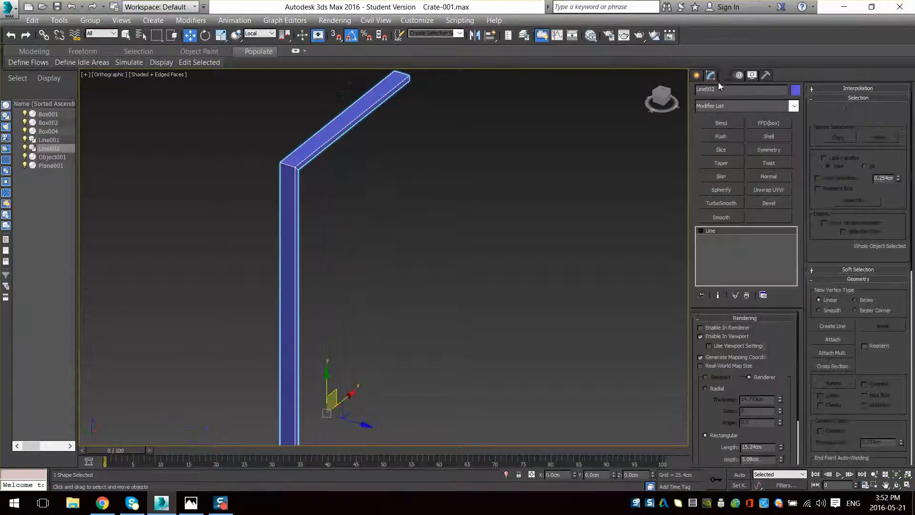
click(715, 388)
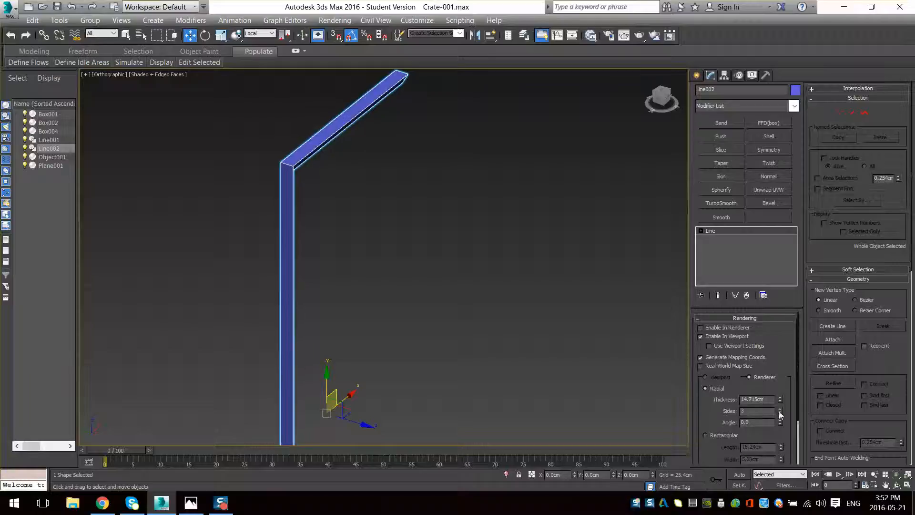
drag(779, 412, 780, 382)
scroll(485, 308, down, 4)
alt+middle_drag(485, 304, 480, 304)
mouse_move(779, 403)
mouse_down()
mouse_move(778, 361)
mouse_move(780, 396)
mouse_move(776, 369)
mouse_move(768, 393)
mouse_up()
middle_drag(520, 311, 520, 340)
scroll(517, 339, up, 2)
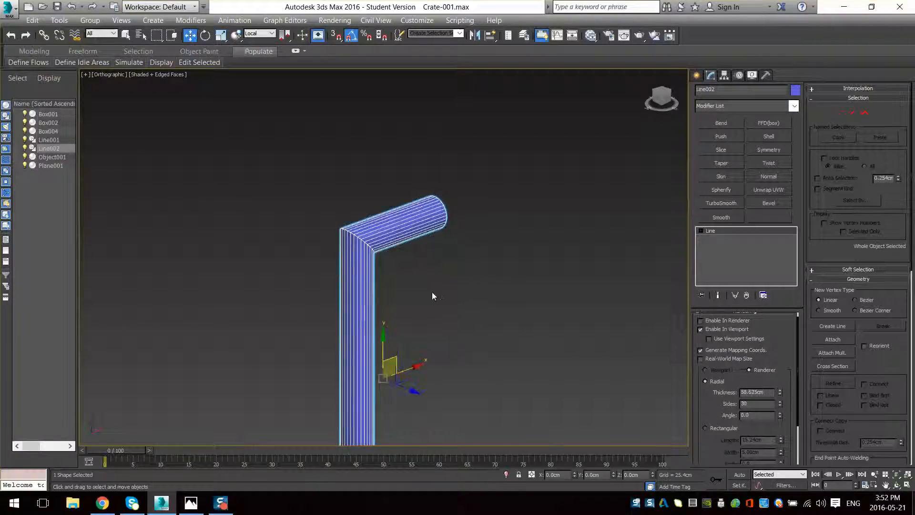
middle_drag(396, 264, 393, 300)
scroll(402, 282, up, 2)
scroll(392, 300, down, 1)
middle_drag(427, 272, 462, 186)
scroll(462, 187, down, 2)
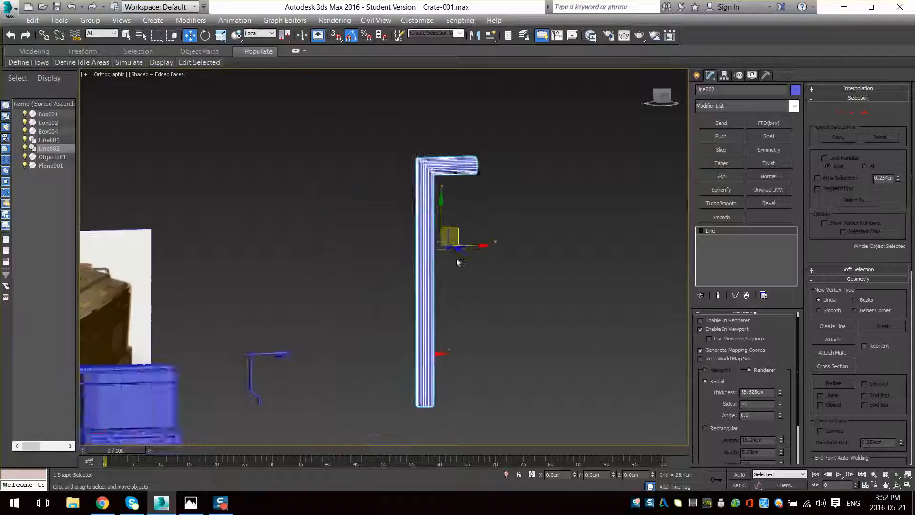
- Fillet the second line's upper corner vertex into a smooth rounded bend
alt+middle_drag(457, 263, 429, 264)
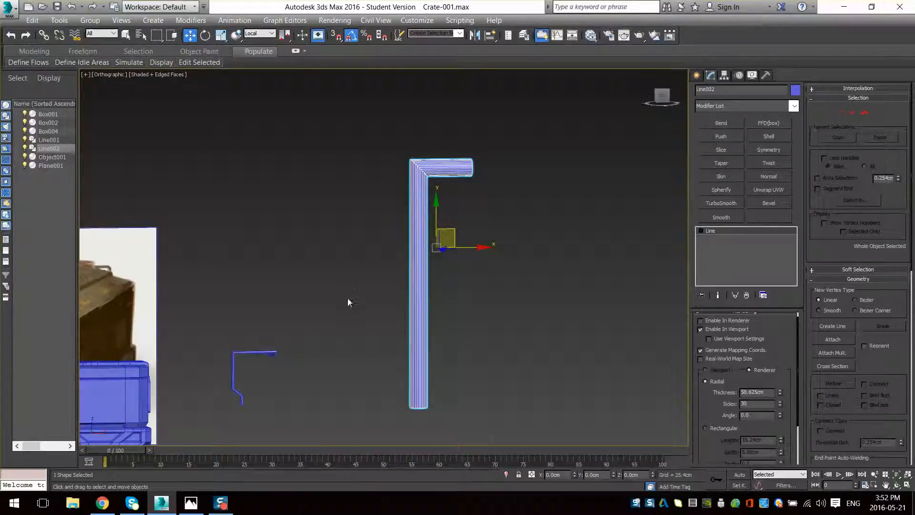
middle_drag(306, 262, 295, 365)
scroll(296, 366, up, 3)
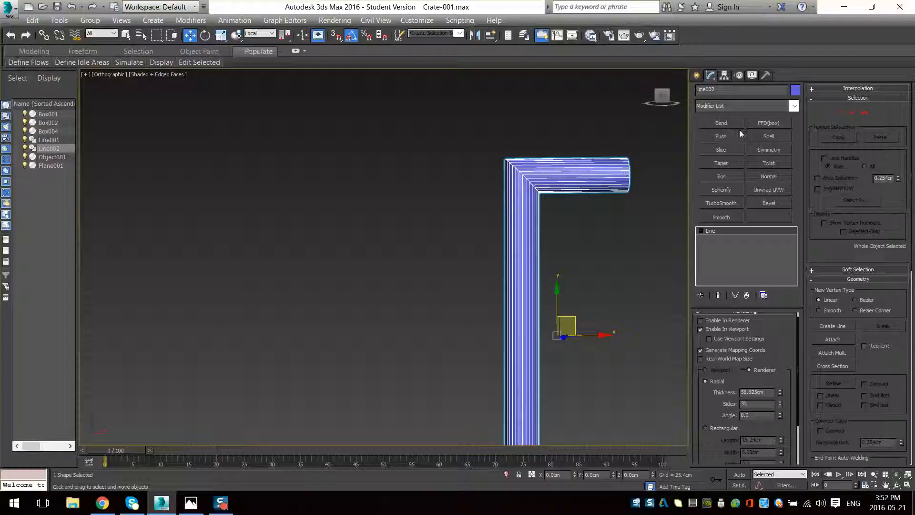
click(841, 112)
drag(599, 157, 501, 215)
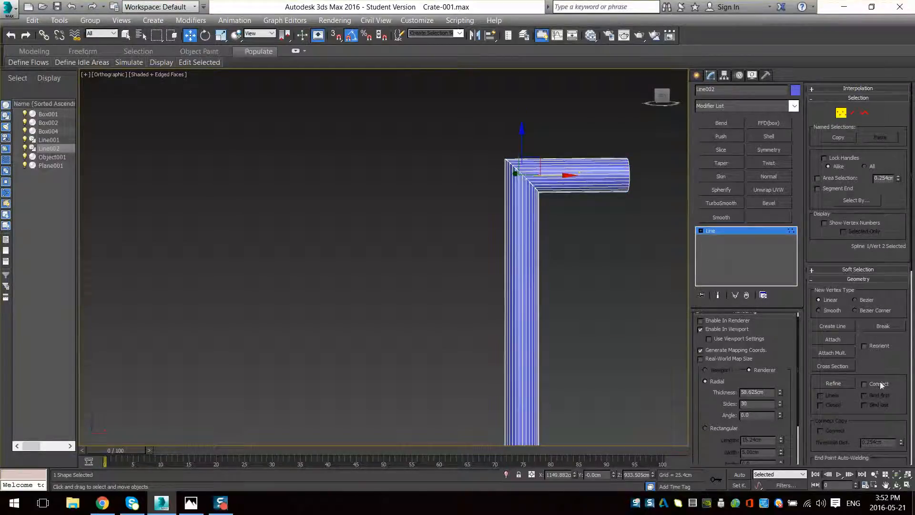
scroll(881, 385, down, 5)
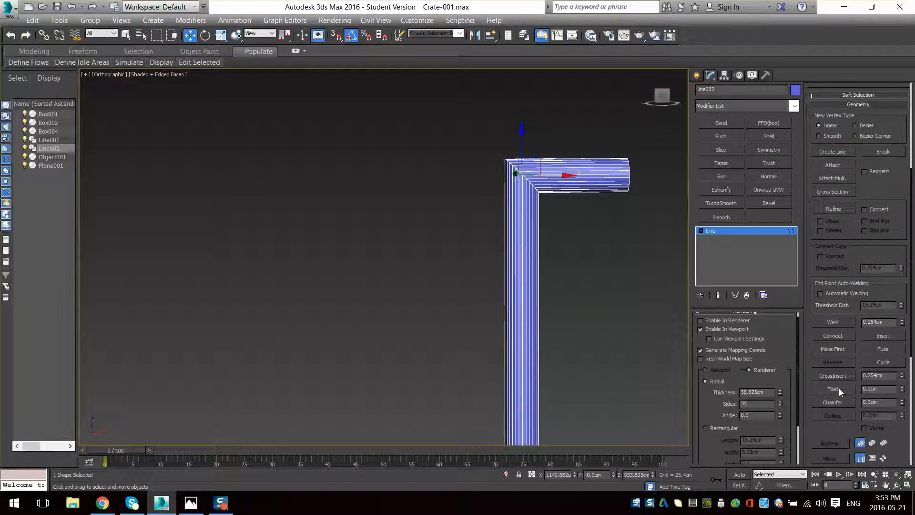
click(837, 390)
drag(521, 176, 523, 153)
- Hide the edged faces and examine the filleted bend from several angles
alt+middle_drag(568, 246, 498, 269)
middle_drag(443, 239, 442, 294)
scroll(441, 294, up, 4)
key(F4)
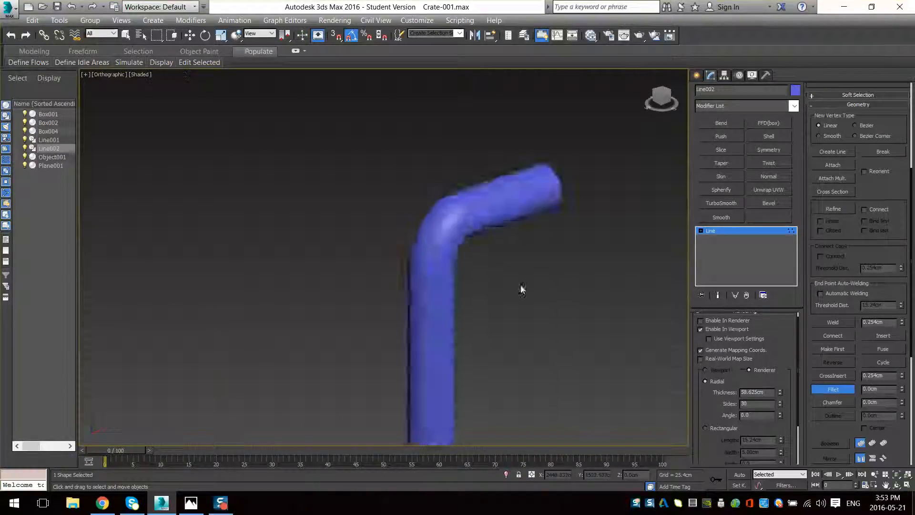
scroll(545, 303, down, 4)
alt+middle_drag(545, 302, 478, 265)
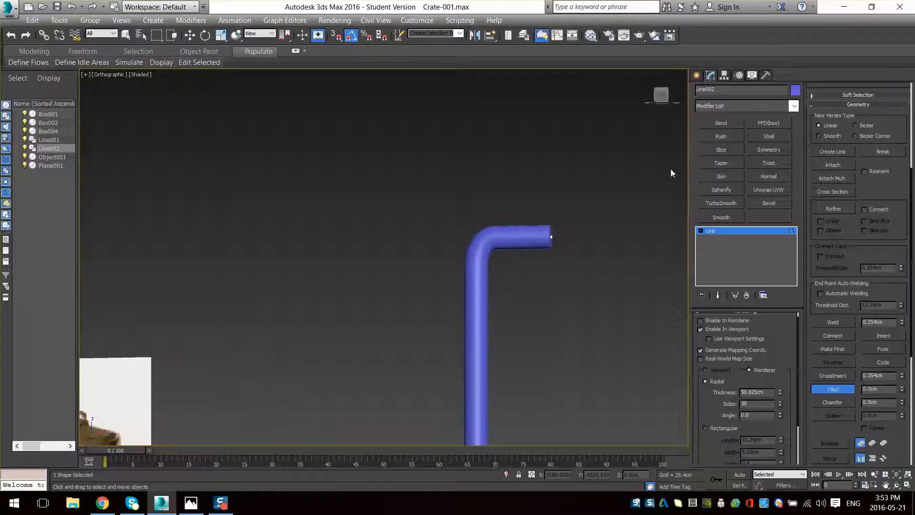
- Draw a third line beside the bent pipe as a winding S-curve with smooth Bezier points
middle_drag(553, 249, 446, 168)
scroll(446, 167, down, 4)
alt+middle_drag(523, 262, 531, 282)
click(697, 76)
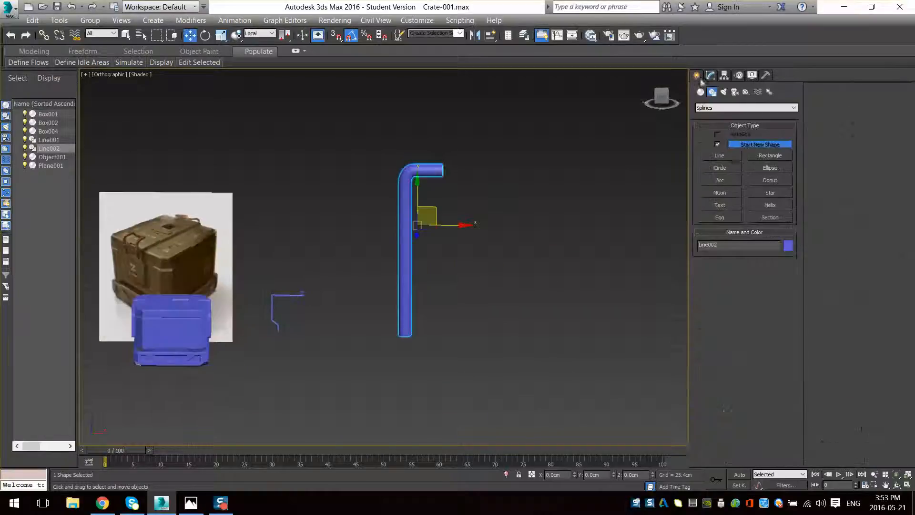
click(722, 157)
middle_drag(613, 229, 516, 161)
scroll(516, 161, down, 4)
alt+middle_drag(447, 138, 443, 162)
click(506, 144)
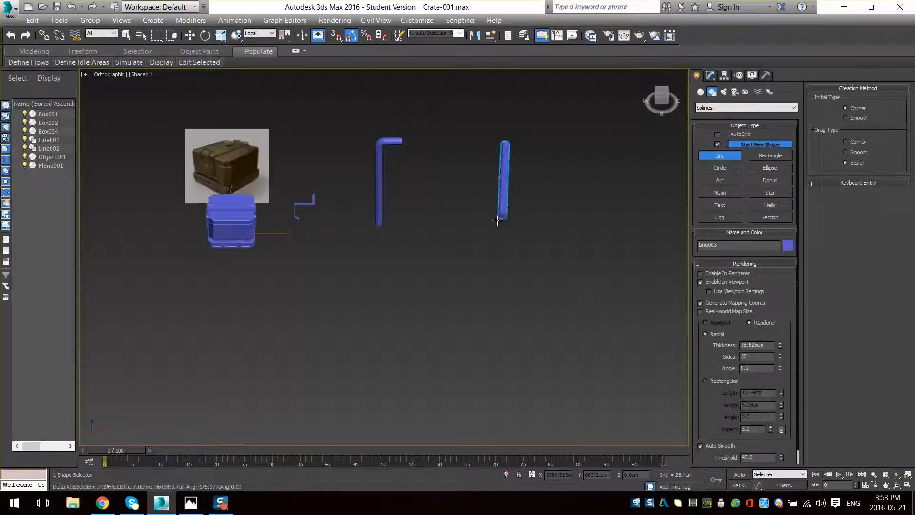
drag(560, 233, 480, 298)
drag(467, 358, 545, 380)
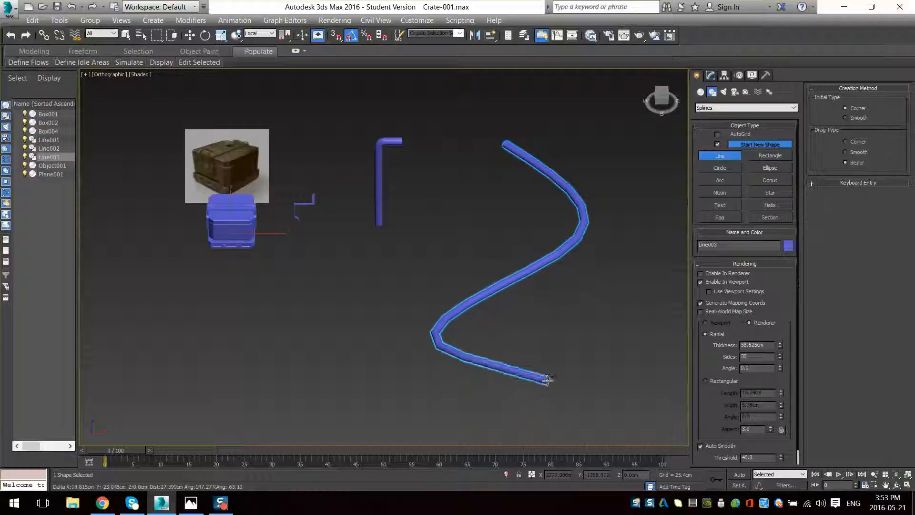
click(582, 322)
alt+middle_drag(617, 319, 614, 299)
right_click(615, 297)
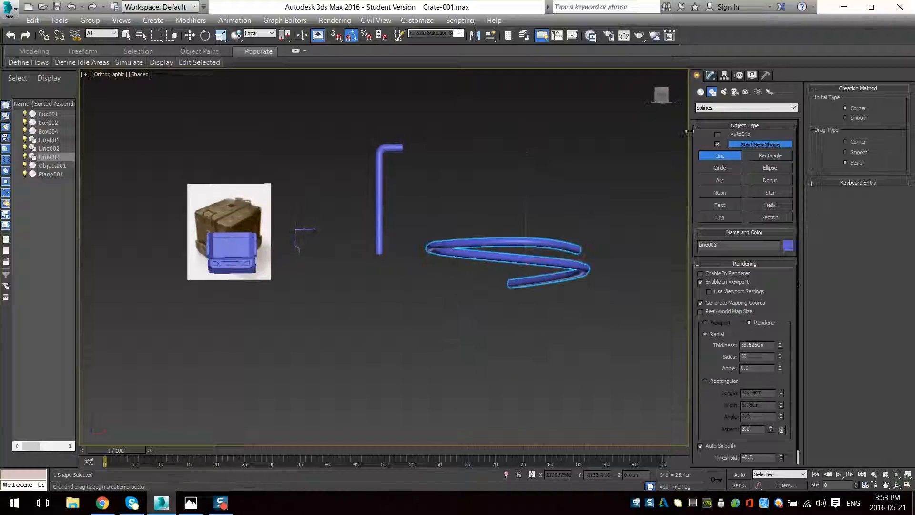
- Move the third vertex of the winding line down along Z and rotate it to redirect the curve
click(711, 76)
click(841, 115)
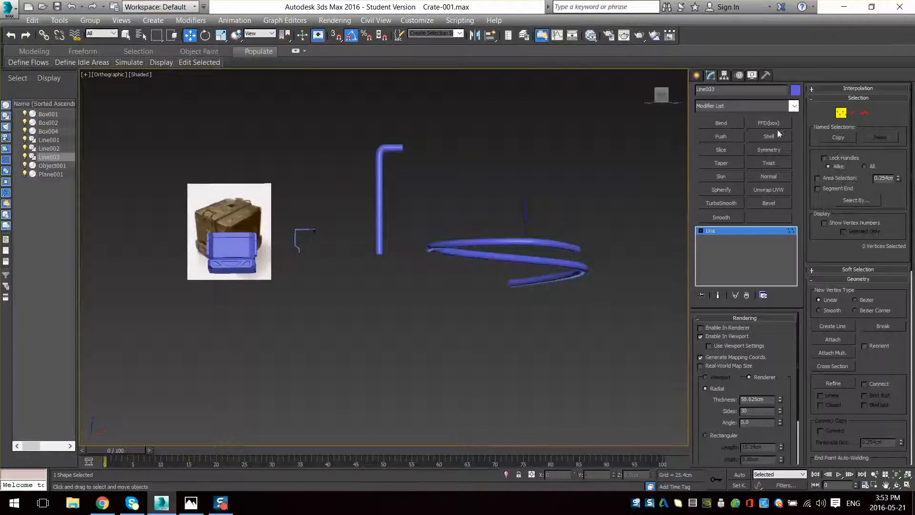
drag(478, 217, 453, 286)
key(e)
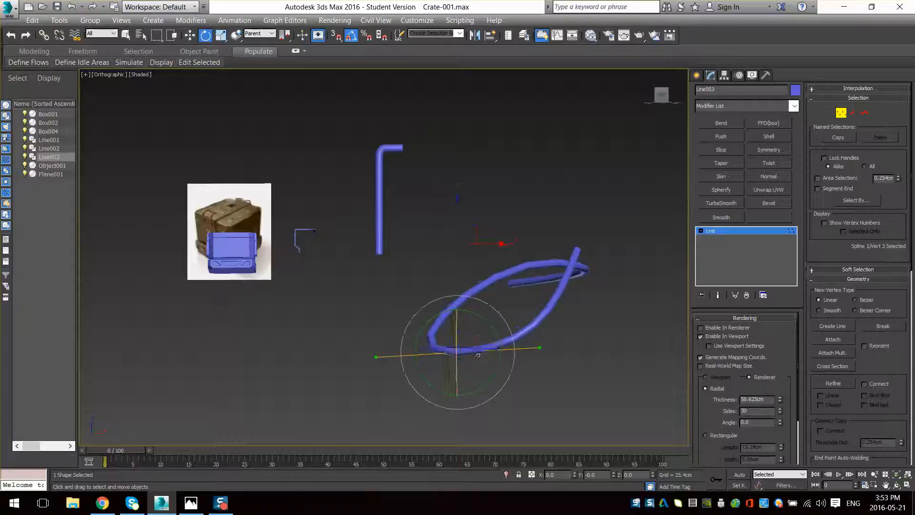
drag(456, 339, 505, 341)
- Show the edged faces on the curved pipe and reduce its radial sides to 29
alt+middle_drag(579, 312, 467, 283)
scroll(467, 283, up, 3)
scroll(467, 354, up, 3)
key(F4)
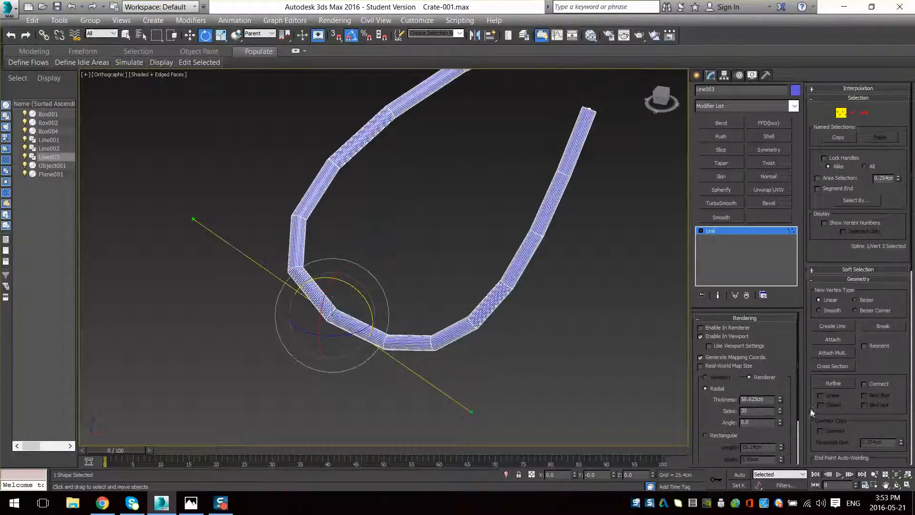
click(781, 413)
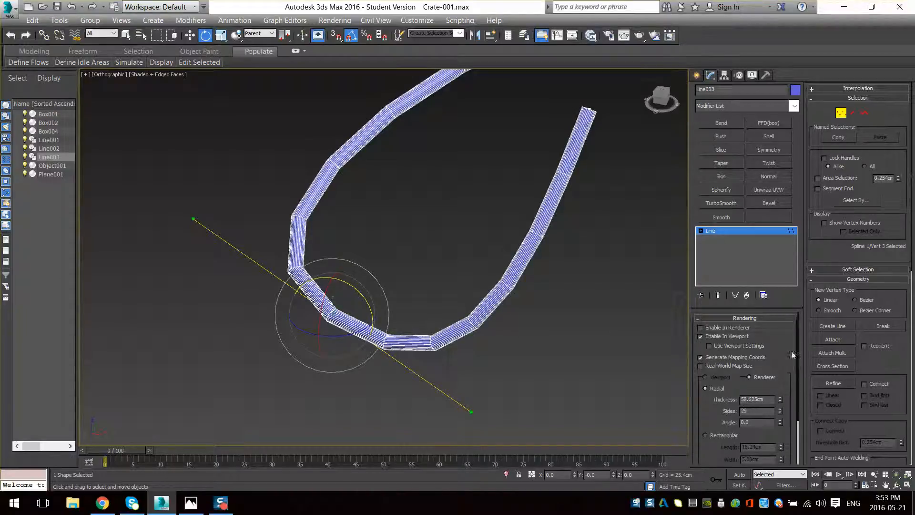
- Raise the curved line's interpolation steps to 26 and hide the edged faces
click(846, 88)
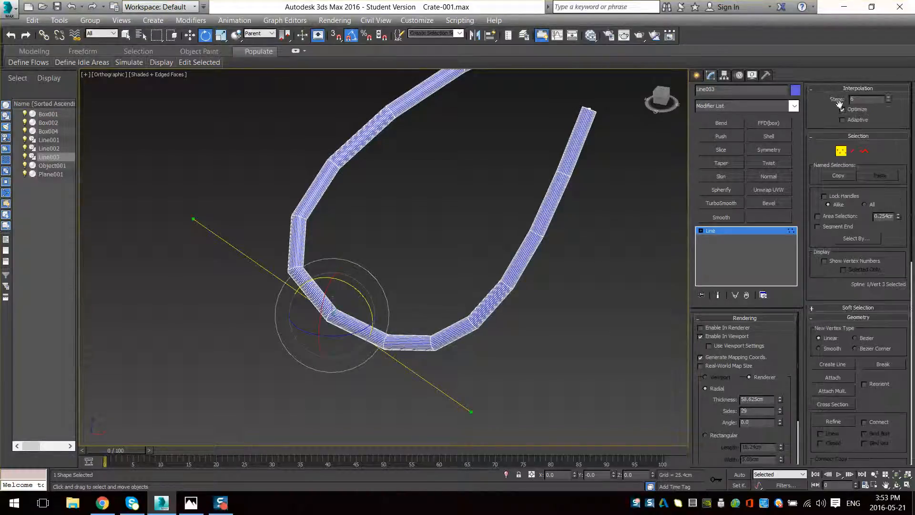
drag(889, 98, 889, 103)
click(889, 98)
click(888, 98)
click(889, 98)
click(889, 98)
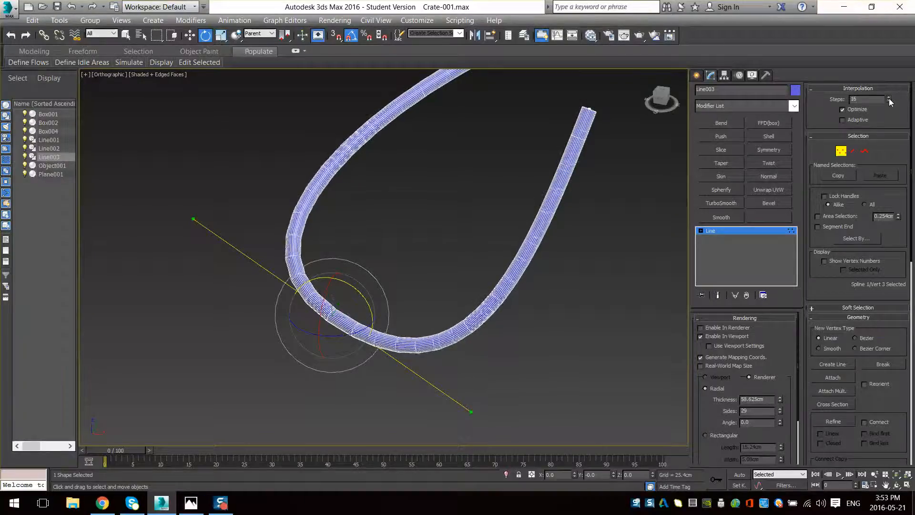
click(888, 98)
click(888, 99)
click(889, 98)
click(889, 98)
click(889, 98)
click(888, 98)
click(889, 99)
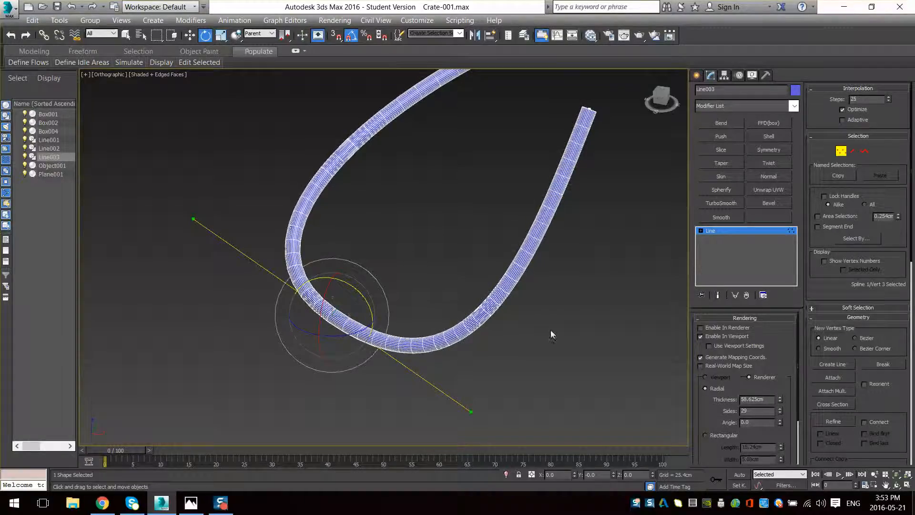
key(F4)
scroll(437, 324, down, 5)
alt+middle_drag(436, 324, 450, 305)
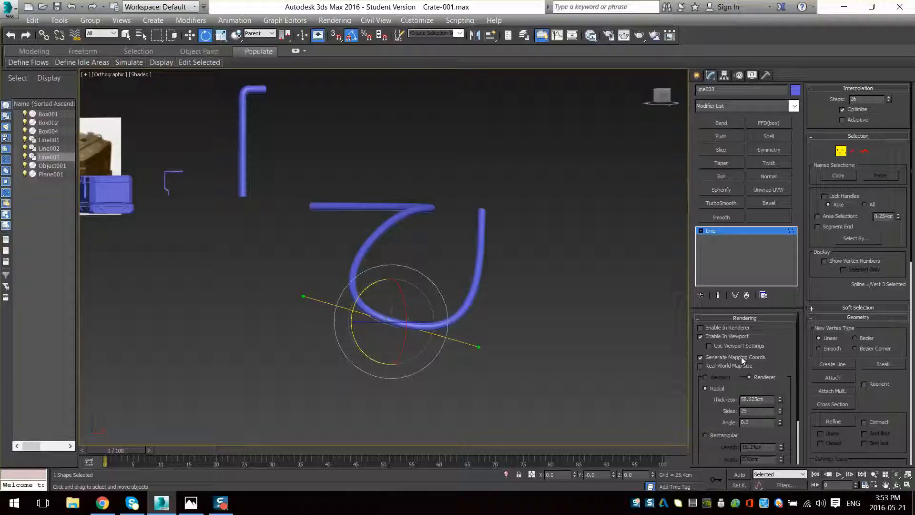
- Move the curved line's first vertex, at the end nearest the bent pipe, down along Z
middle_drag(356, 244, 437, 234)
scroll(438, 233, down, 2)
alt+middle_drag(438, 234, 362, 191)
key(w)
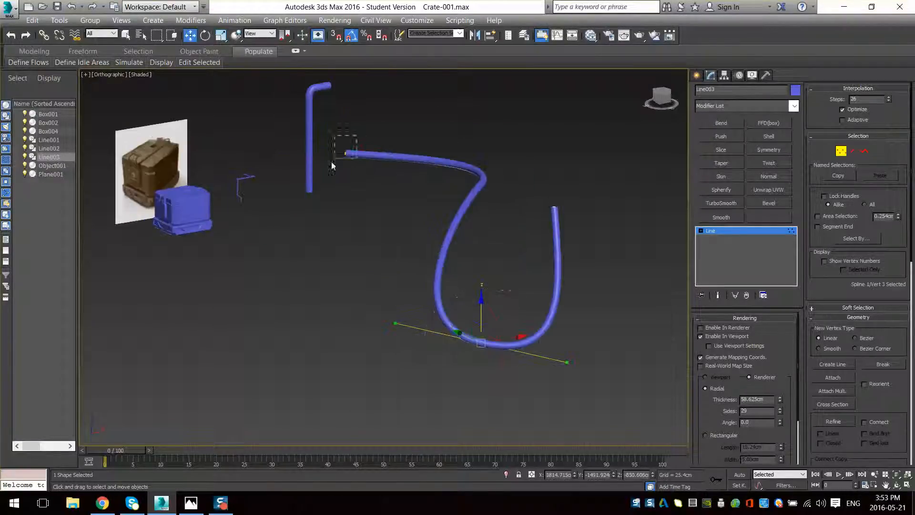
drag(332, 166, 332, 168)
drag(346, 128, 347, 188)
alt+middle_drag(347, 188, 421, 295)
alt+middle_drag(430, 267, 428, 222)
- Convert the curved line to an Editable Poly
right_click(428, 223)
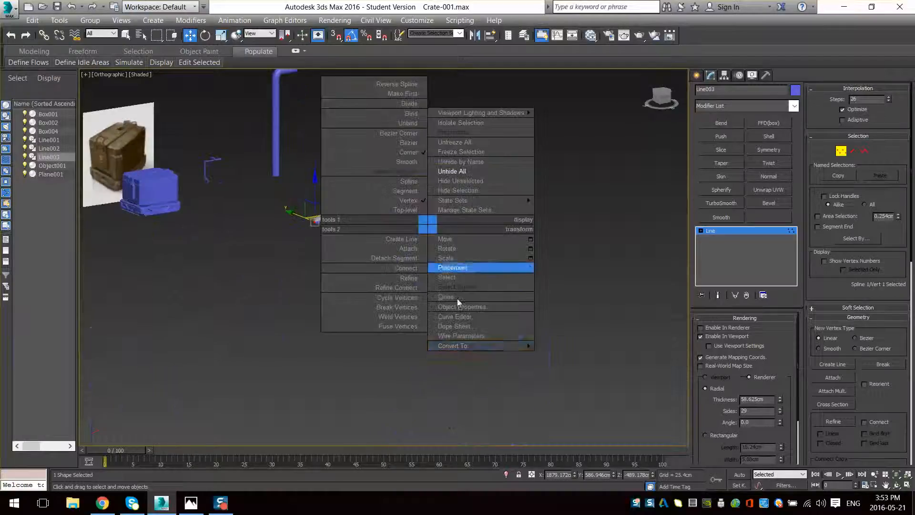
mouse_move(455, 346)
click(615, 366)
alt+middle_drag(500, 339, 424, 322)
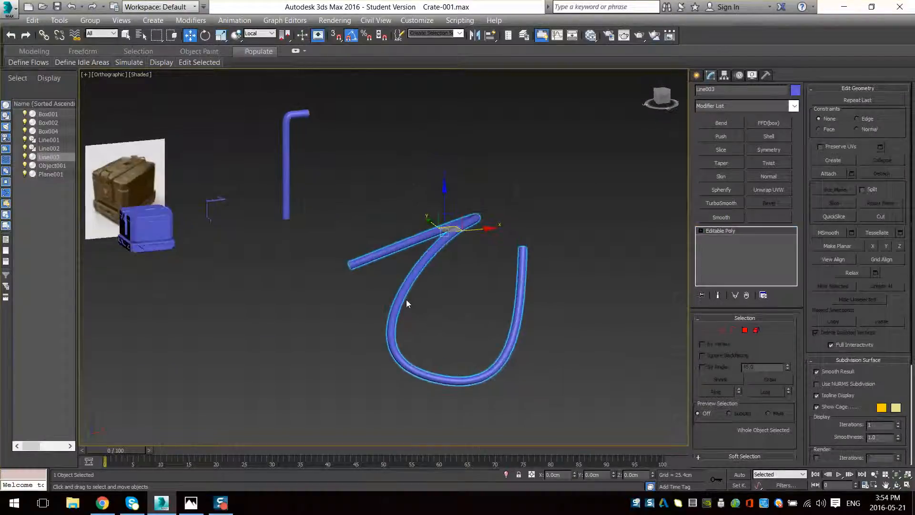
middle_drag(452, 282, 383, 256)
- Apply Unwrap UVW to the curved pipe and display the CheckerPattern on it through the UV editor
click(766, 190)
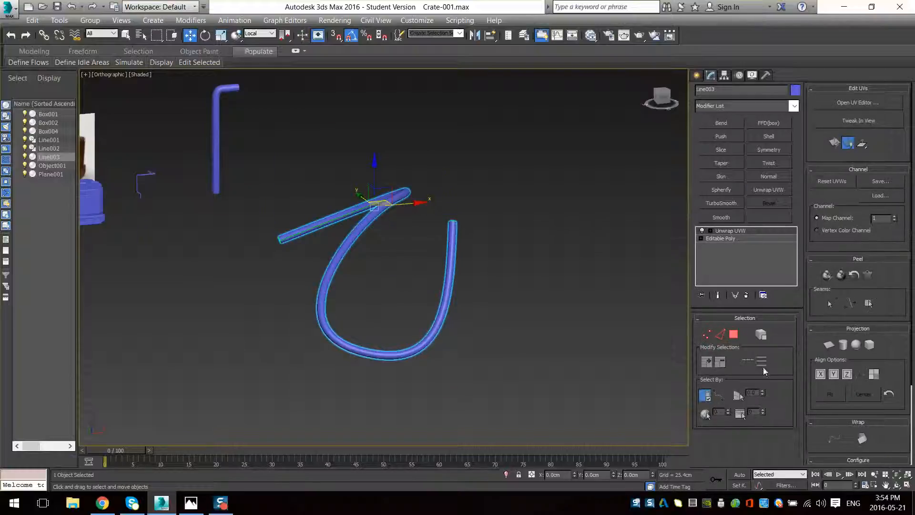
click(853, 102)
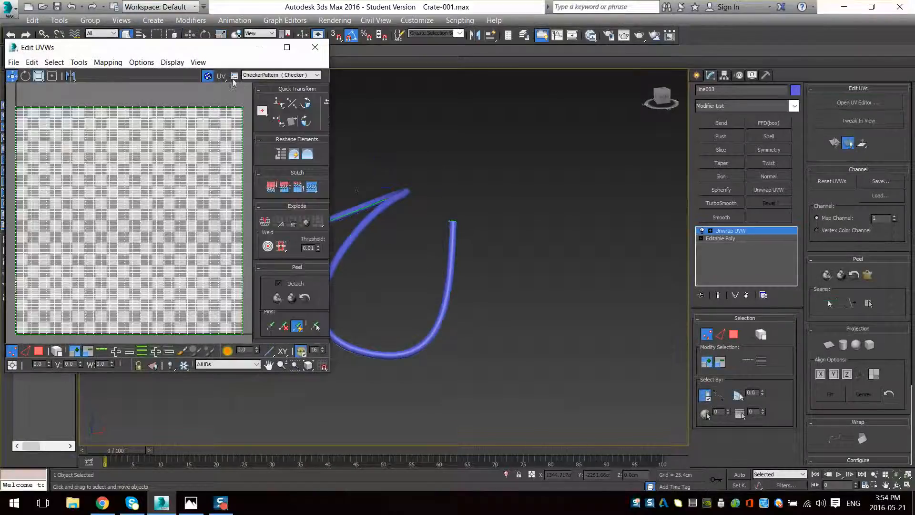
click(208, 77)
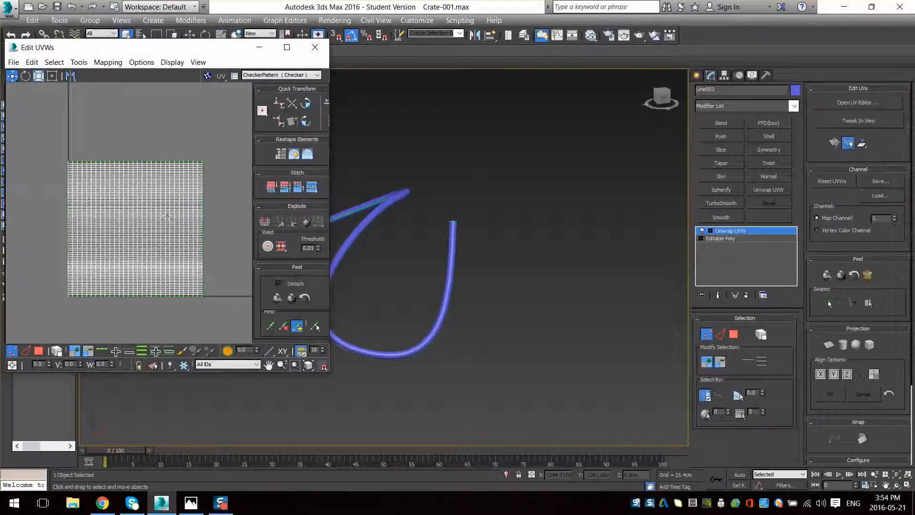
click(281, 75)
click(270, 84)
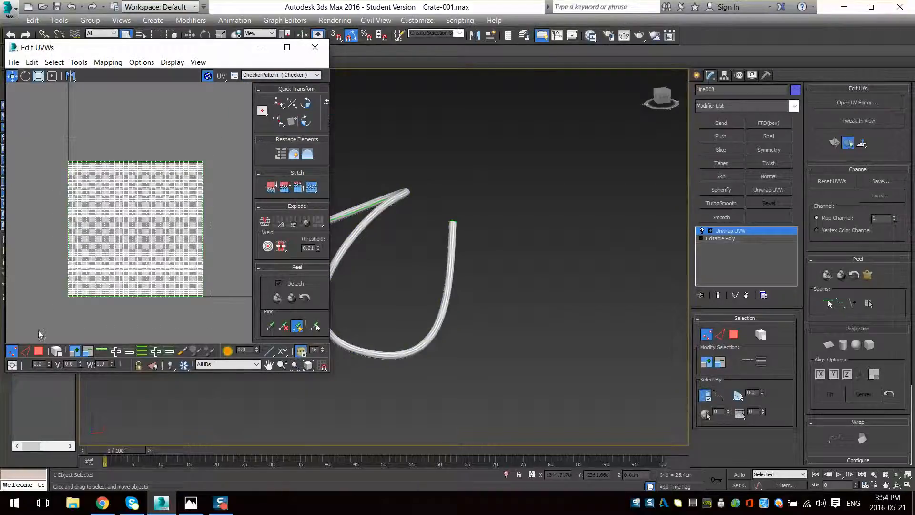
- Select all the pipe's UV vertices and stretch the UV layout vertically with Freeform mode to even out the checker pattern
drag(40, 333, 39, 334)
middle_drag(382, 294, 527, 321)
scroll(448, 288, up, 5)
scroll(444, 278, up, 2)
scroll(141, 230, down, 3)
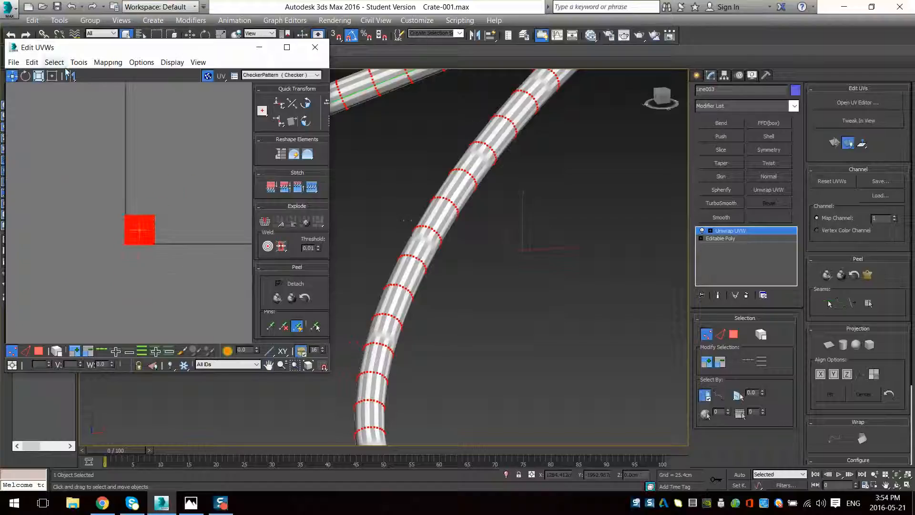
click(51, 76)
middle_drag(154, 216, 136, 247)
drag(137, 248, 153, 1)
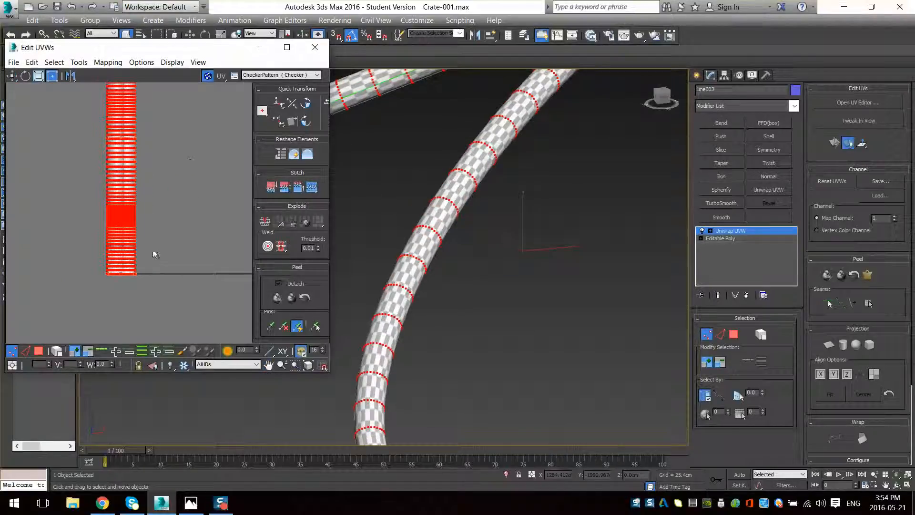
- Deselect the curved pipe's UV vertices and examine the evenness of the checker pattern along the whole pipe
scroll(154, 253, down, 5)
drag(155, 246, 153, 301)
click(533, 182)
alt+middle_drag(533, 184, 501, 108)
scroll(537, 317, down, 5)
scroll(466, 210, up, 4)
middle_drag(466, 210, 498, 315)
scroll(498, 314, down, 6)
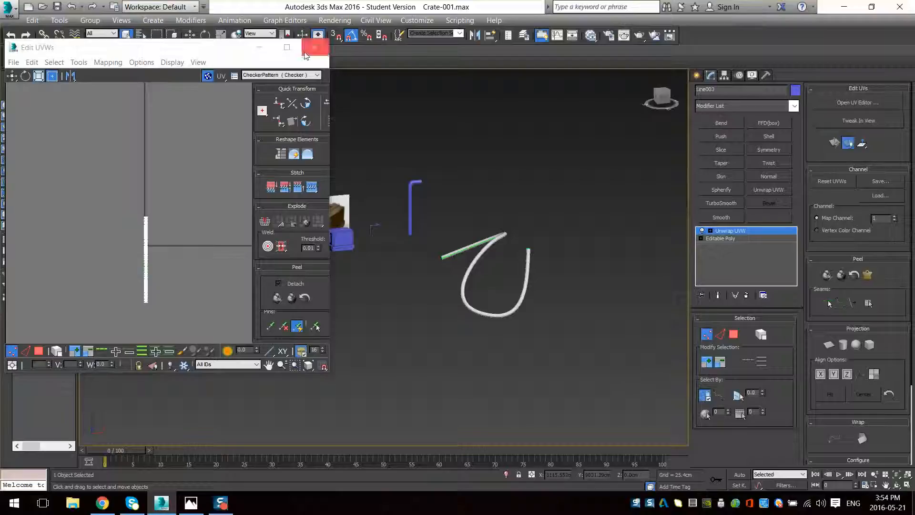
- Close the UV editor and convert the curved pipe to an Editable Poly
right_click(490, 262)
mouse_move(515, 363)
click(634, 385)
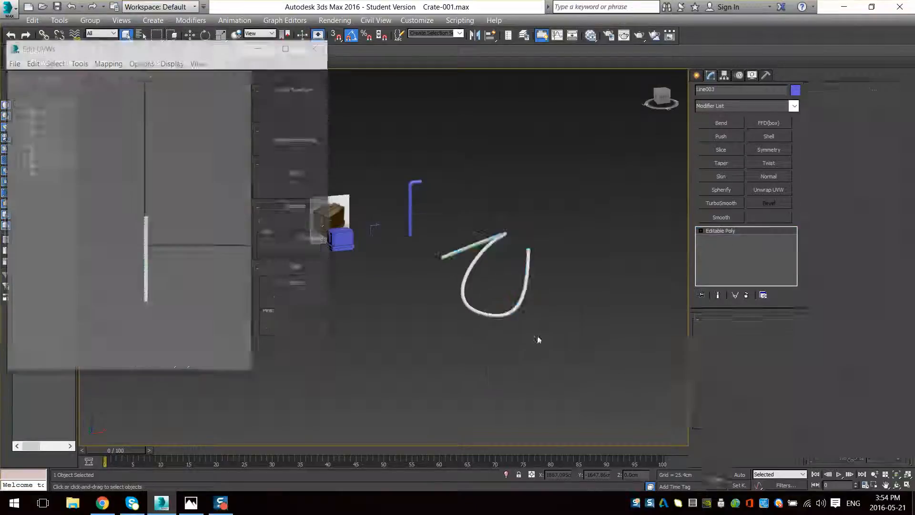
- Select the bent pipe and convert it to an Editable Poly
click(415, 188)
key(z)
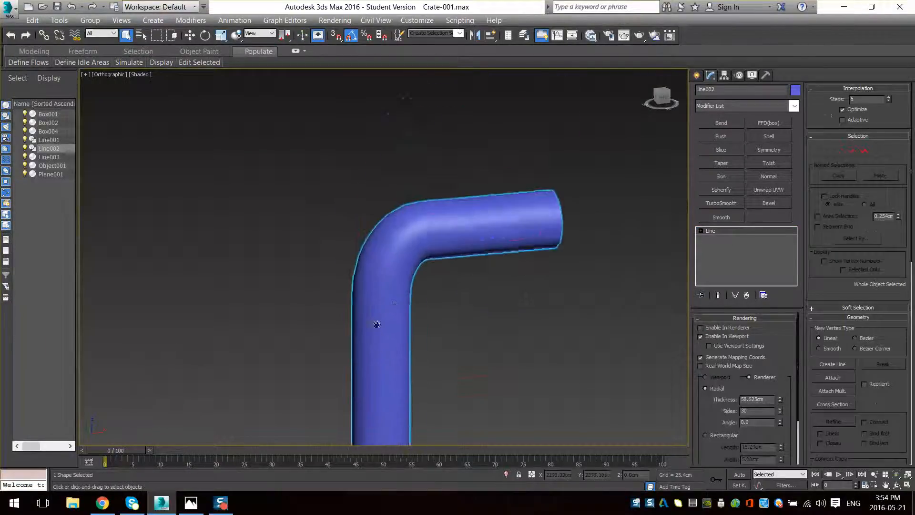
right_click(479, 226)
mouse_move(524, 348)
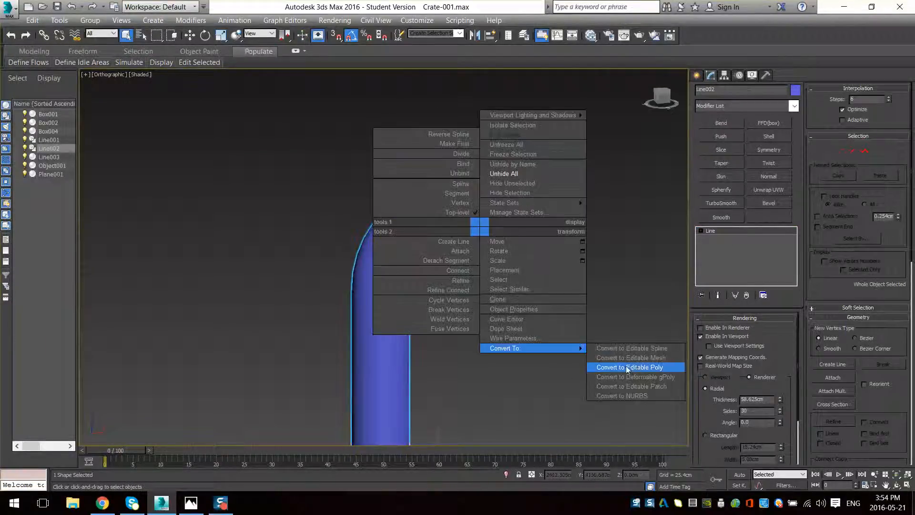
click(626, 367)
middle_drag(633, 367, 395, 253)
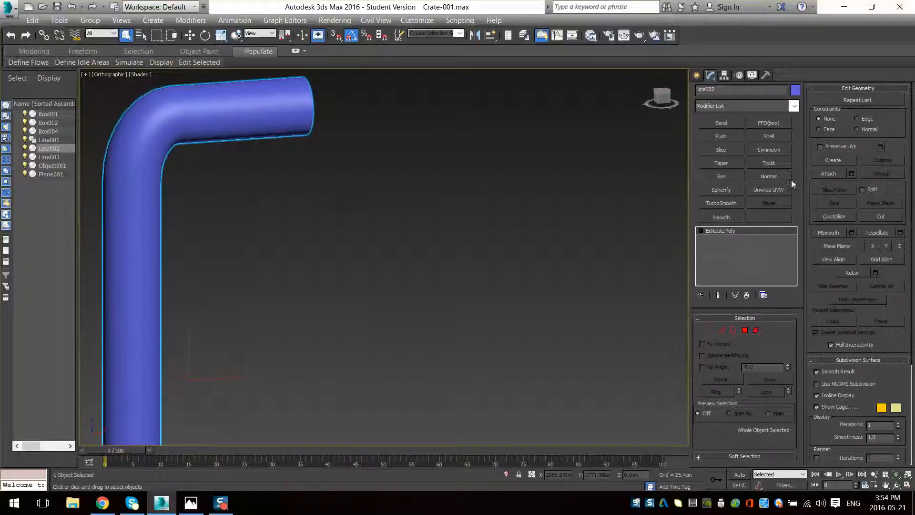
- Apply Unwrap UVW to the bent pipe and display the CheckerPattern on it through the UV editor
click(771, 190)
scroll(610, 216, down, 2)
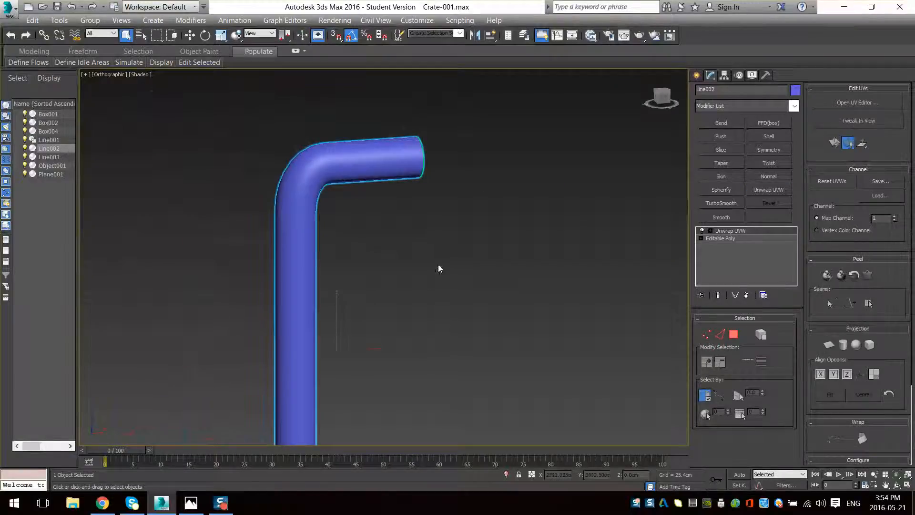
scroll(440, 269, up, 1)
scroll(578, 271, down, 3)
click(858, 103)
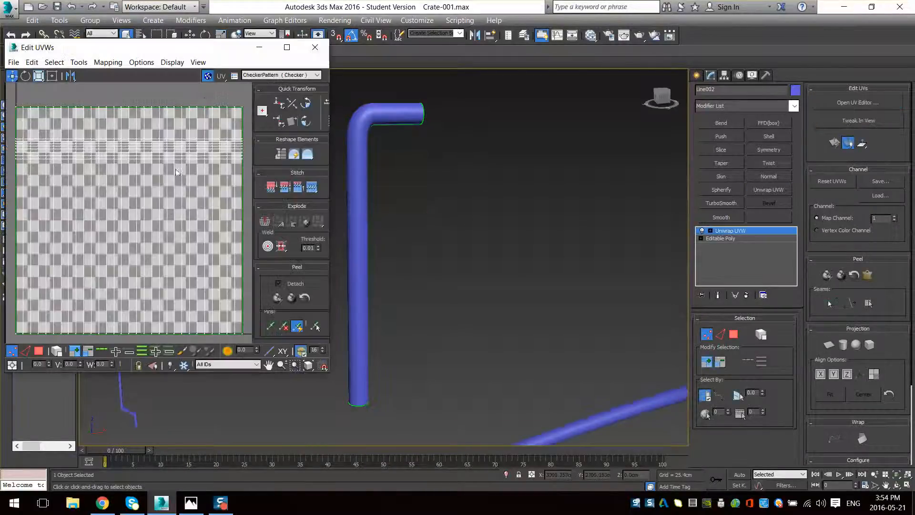
click(267, 75)
click(269, 85)
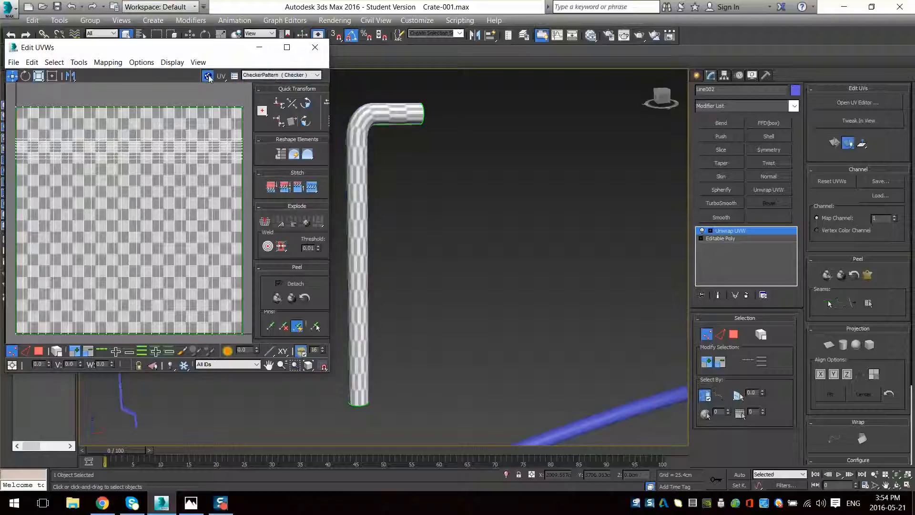
- Select all of the bent pipe's UV vertices and stretch the layout vertically with Freeform mode until the checkers look square
scroll(243, 148, down, 4)
key(ctrl+a)
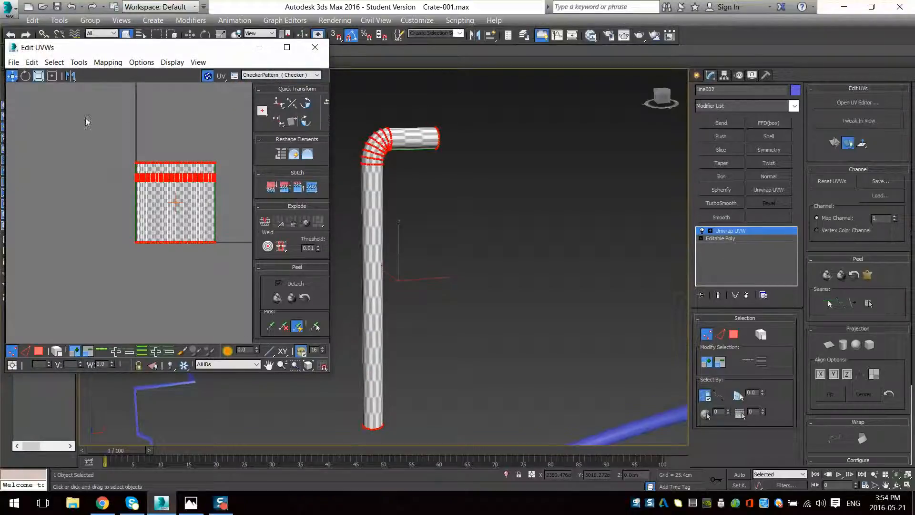
scroll(189, 198, down, 1)
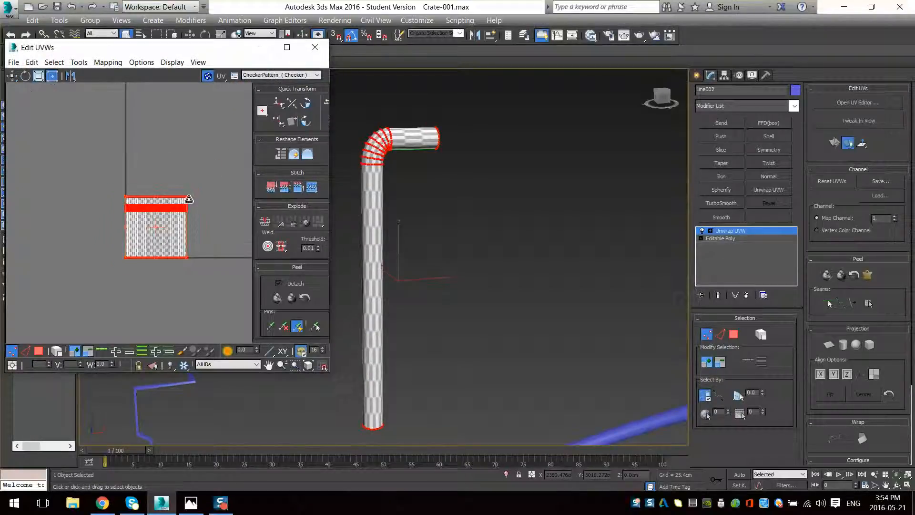
shift+drag(185, 197, 182, 7)
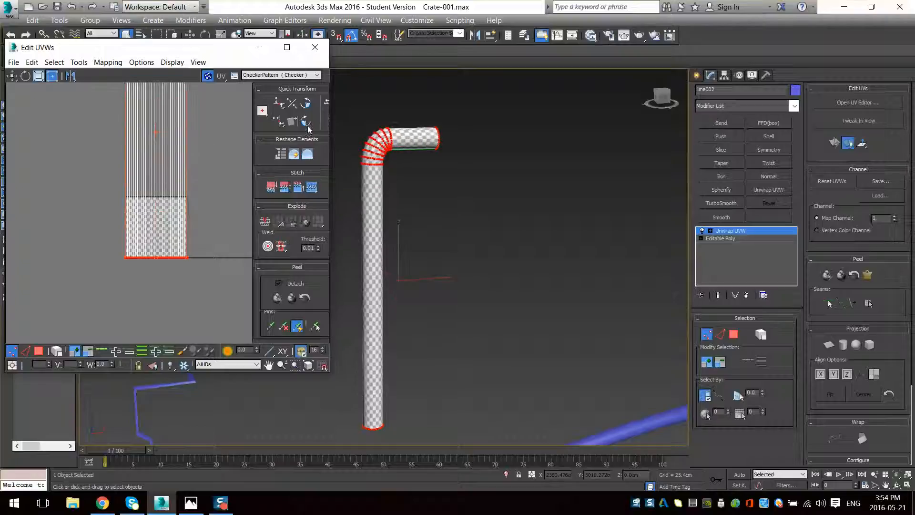
- Select the UV rows of the pipe's elbow and stretch them upward to adjust the checkers around the bend
scroll(419, 260, up, 4)
scroll(418, 260, down, 5)
scroll(415, 292, up, 2)
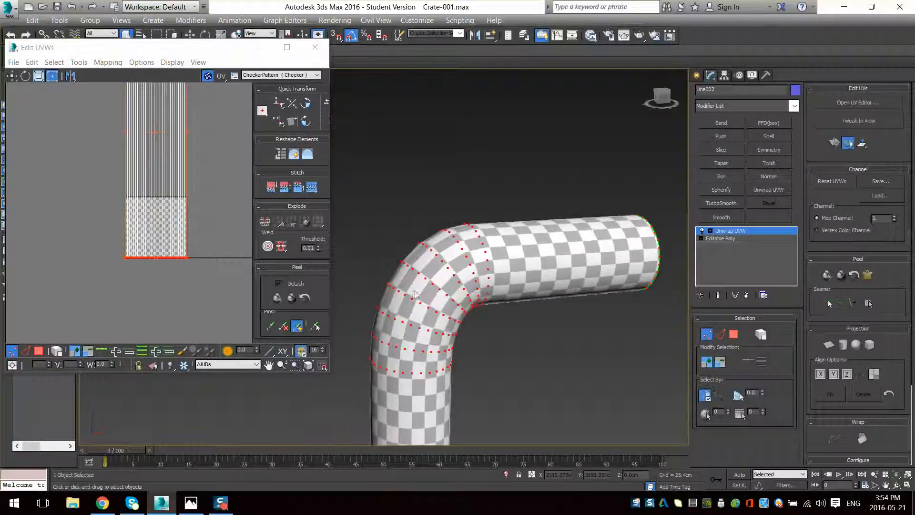
scroll(162, 149, down, 1)
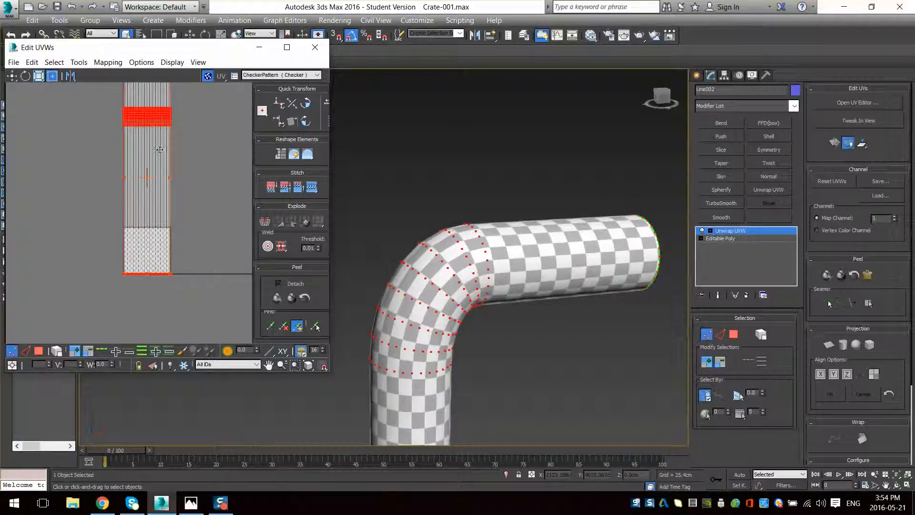
scroll(159, 103, up, 1)
middle_drag(160, 103, 165, 232)
scroll(133, 263, up, 1)
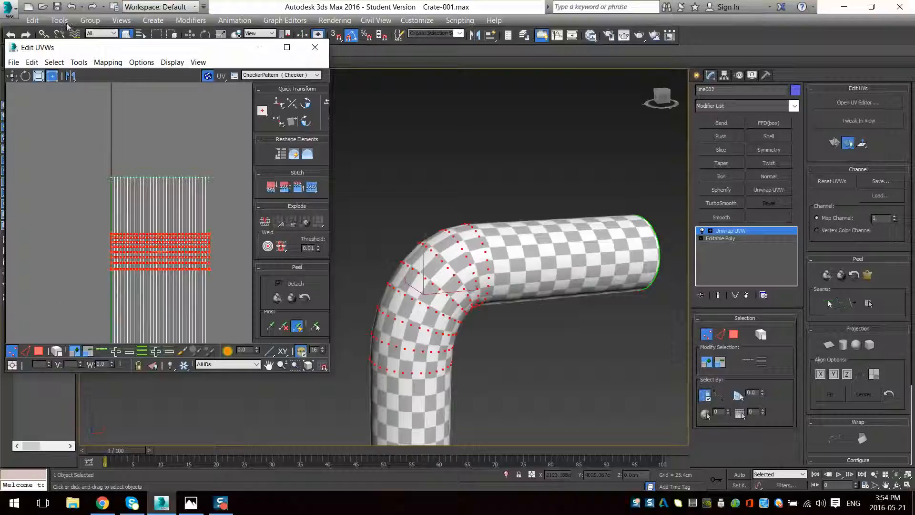
drag(209, 232, 207, 215)
alt+middle_drag(520, 358, 476, 322)
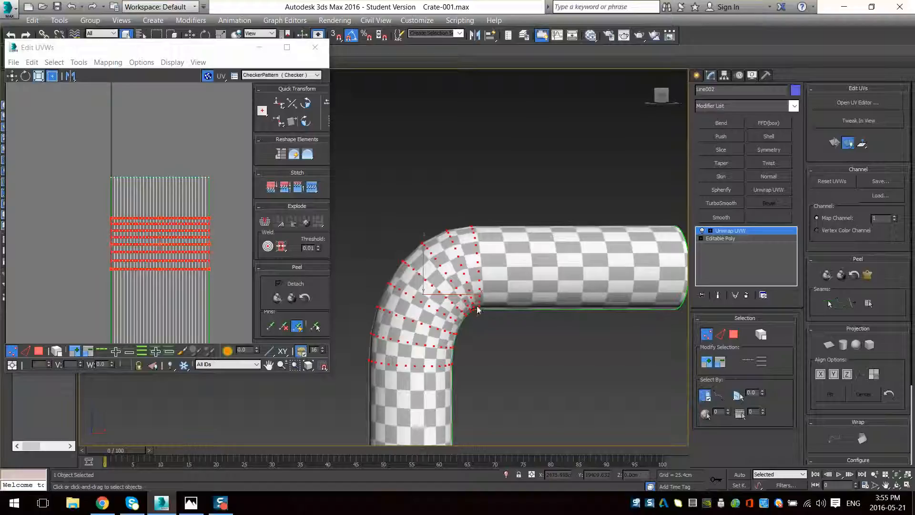
- Move the UV row at the end of the pipe's short arm upward and close the UV editor
click(465, 315)
middle_drag(226, 152, 210, 205)
scroll(210, 205, down, 2)
drag(209, 199, 96, 238)
drag(179, 233, 172, 210)
scroll(572, 376, down, 5)
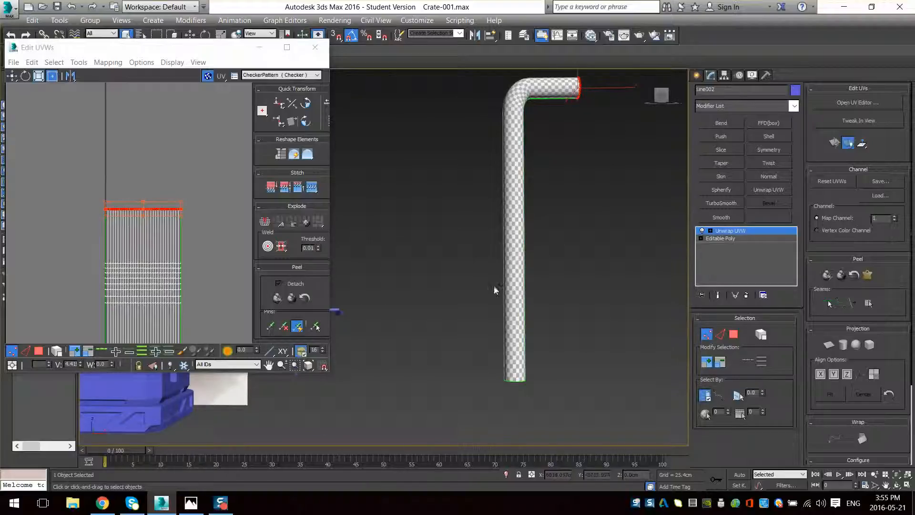
click(314, 48)
- Examine the bent pipe and the curved pipe from several angles beside the crate and its reference image
scroll(504, 257, down, 4)
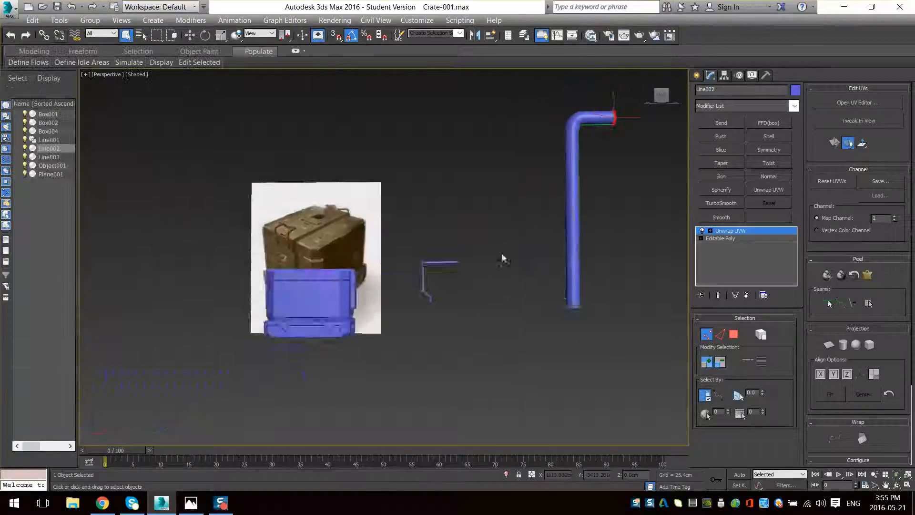
alt+middle_drag(504, 257, 413, 293)
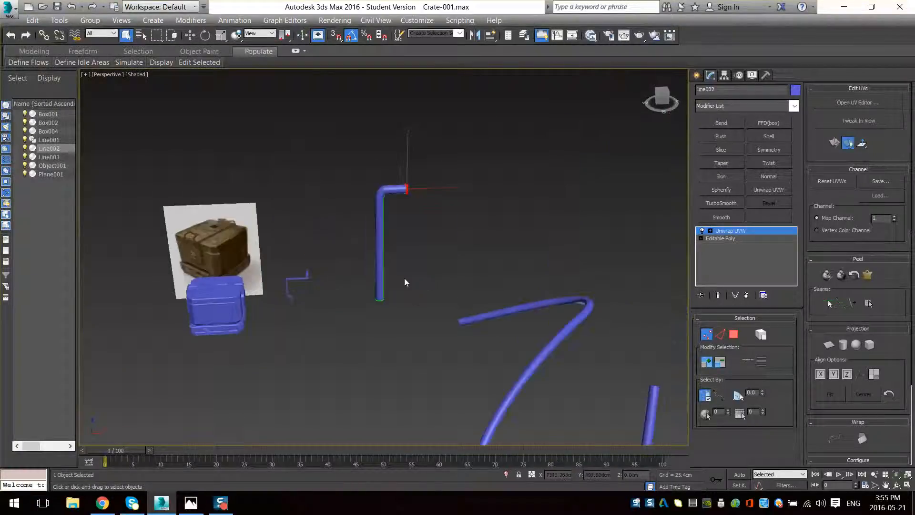
scroll(427, 240, up, 3)
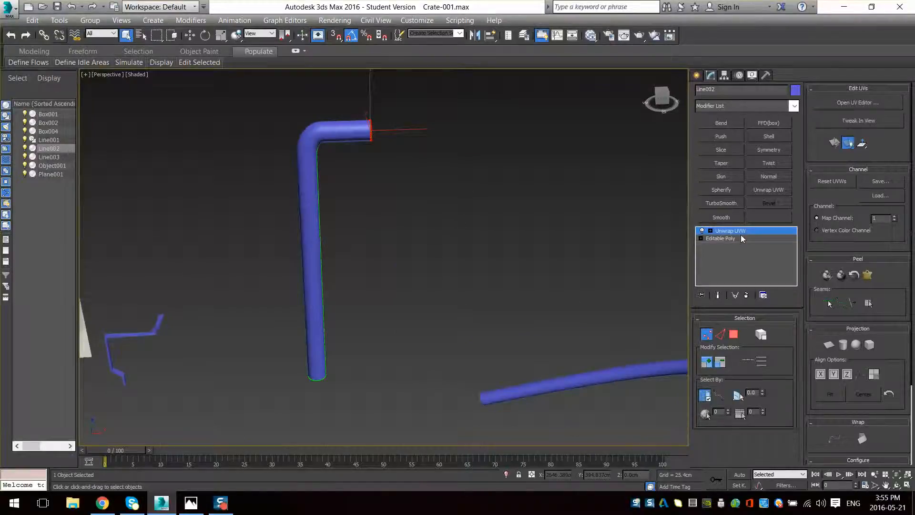
alt+middle_drag(401, 287, 487, 268)
click(495, 245)
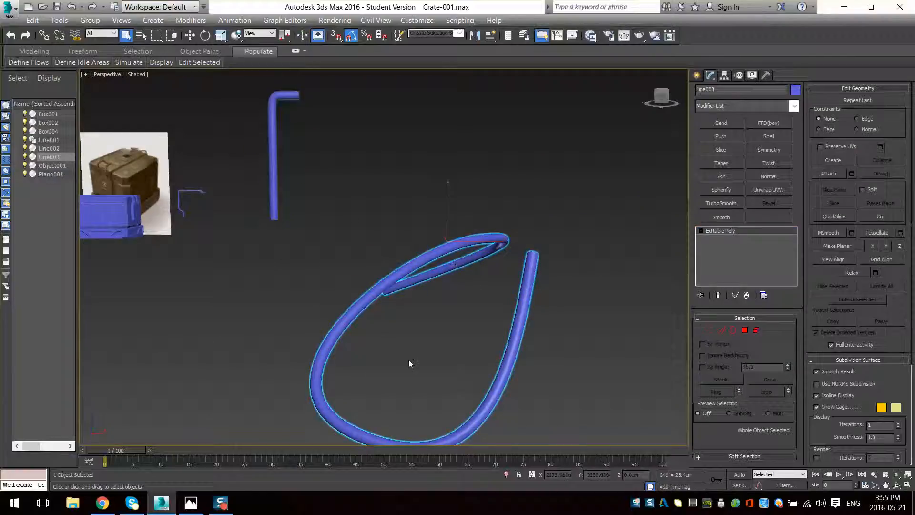
middle_drag(369, 292, 553, 418)
scroll(553, 418, up, 2)
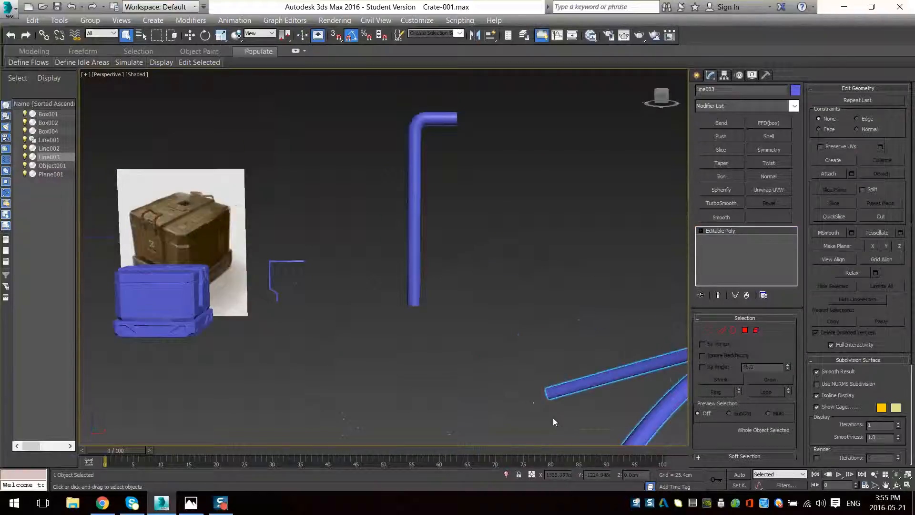
scroll(408, 272, up, 6)
- Delete the bent pipe and the curved pipe from the scene
click(451, 195)
scroll(395, 253, down, 6)
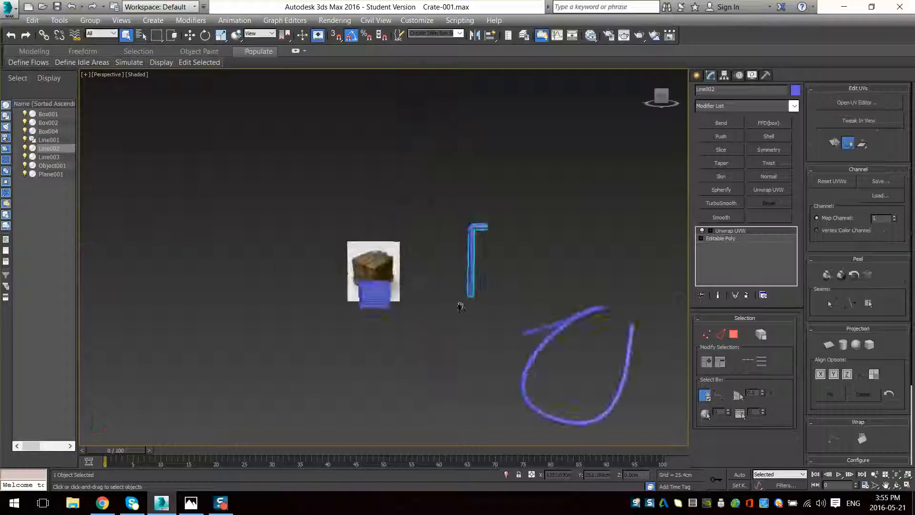
scroll(311, 261, up, 5)
middle_drag(520, 245, 540, 280)
scroll(543, 286, down, 5)
middle_drag(598, 327, 450, 248)
key(Delete)
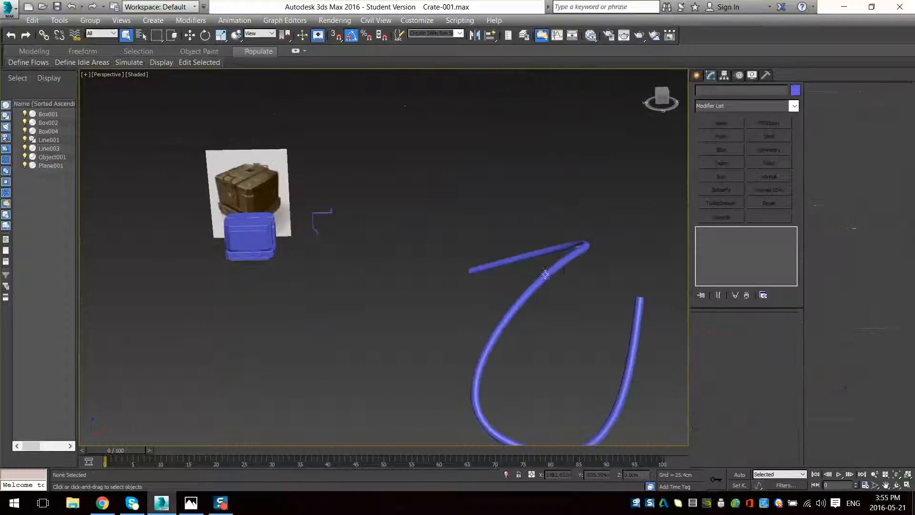
click(548, 270)
key(Delete)
- Select the rectangular bent bar line beside the crate and frame it in the Front view
middle_drag(337, 243, 423, 302)
scroll(423, 302, up, 2)
scroll(424, 302, up, 4)
click(376, 215)
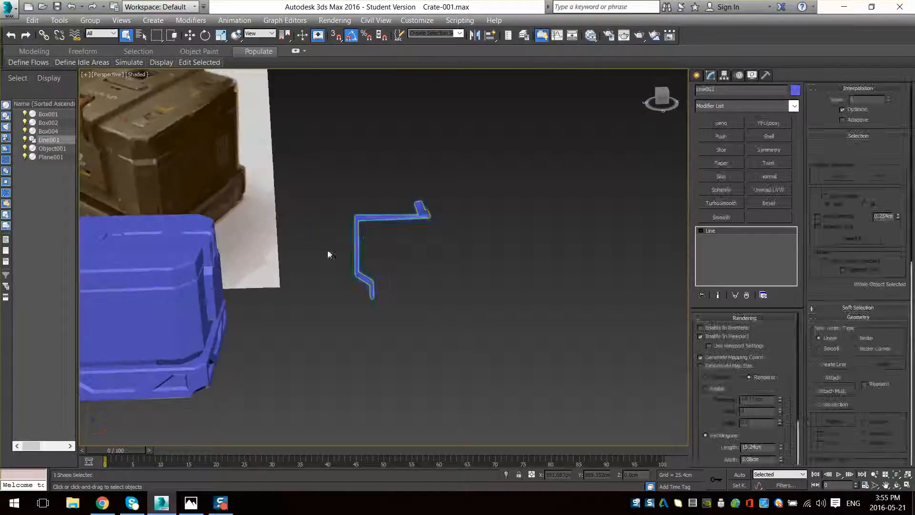
middle_drag(329, 256, 396, 289)
scroll(396, 288, up, 5)
alt+middle_drag(455, 274, 568, 291)
middle_drag(567, 290, 376, 296)
key(f)
key(z)
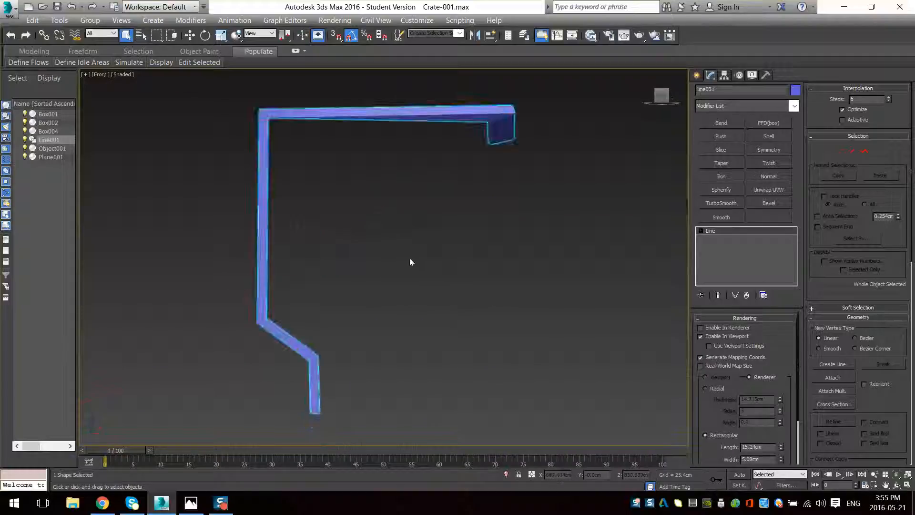
- Select vertices along the bar's upper section in wireframe display and scale them vertically to level them
middle_drag(479, 128, 446, 242)
key(1)
key(F3)
key(w)
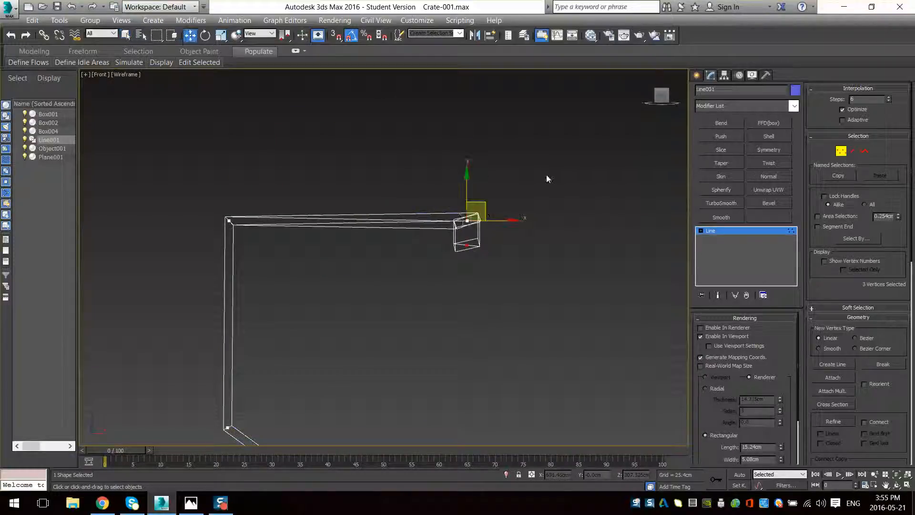
drag(193, 226, 194, 227)
key(r)
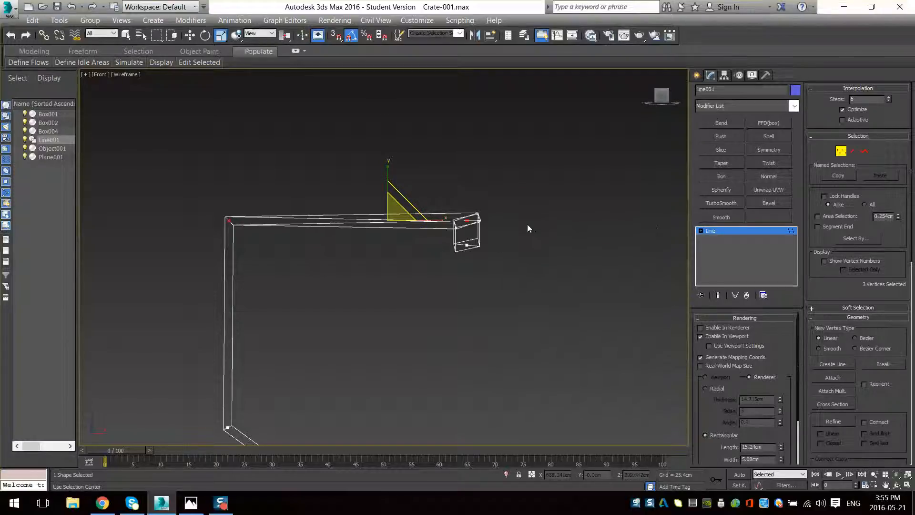
alt+middle_drag(527, 228, 391, 204)
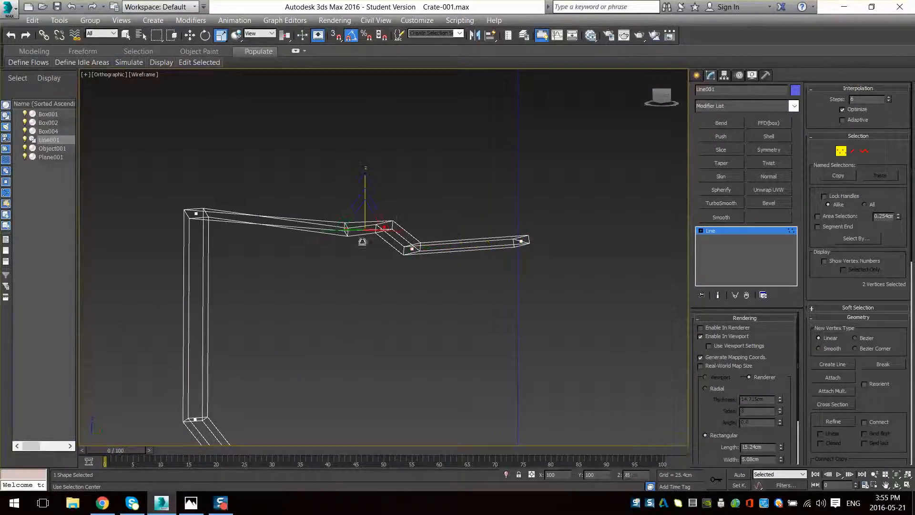
mouse_move(363, 242)
alt+middle_down()
mouse_move(322, 284)
mouse_move(408, 298)
mouse_move(456, 208)
alt+middle_up()
key(F3)
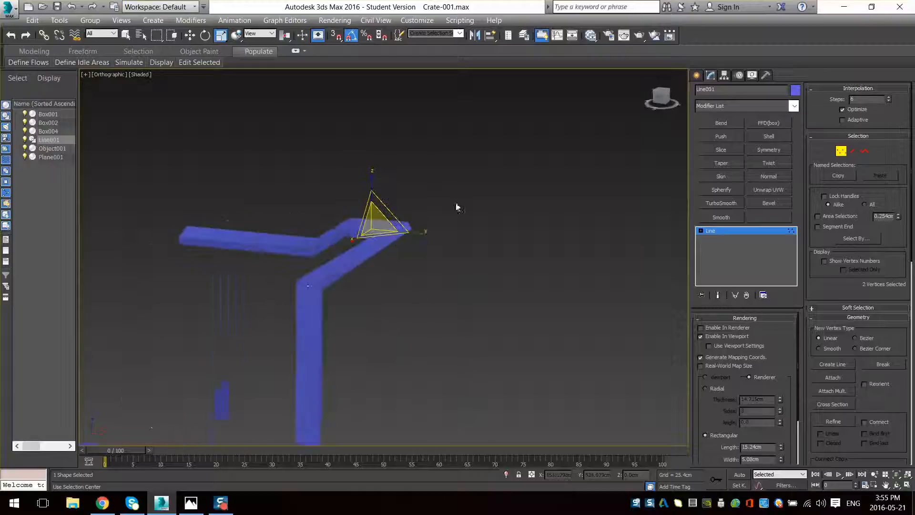
drag(381, 244, 381, 245)
alt+middle_drag(381, 245, 412, 254)
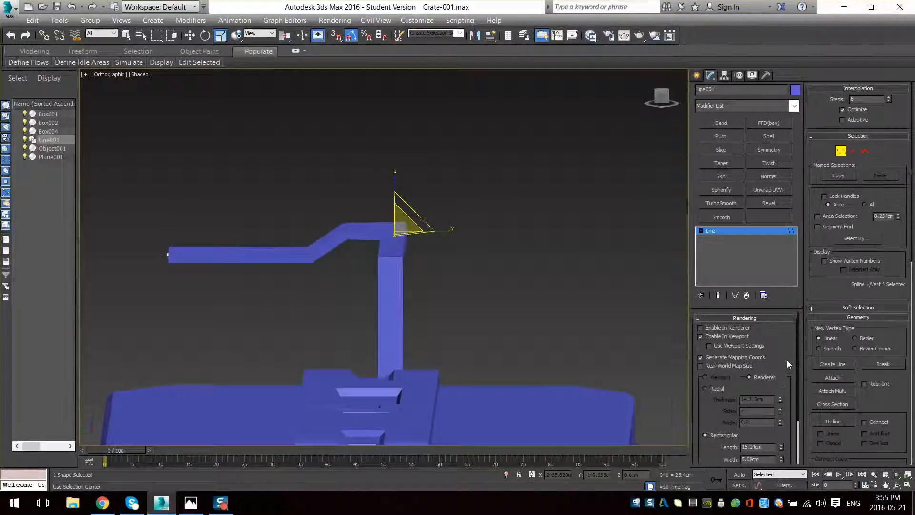
- Set the bar's rectangular rendering angle to -3.12 to correct the twist of its profile
scroll(794, 435, down, 3)
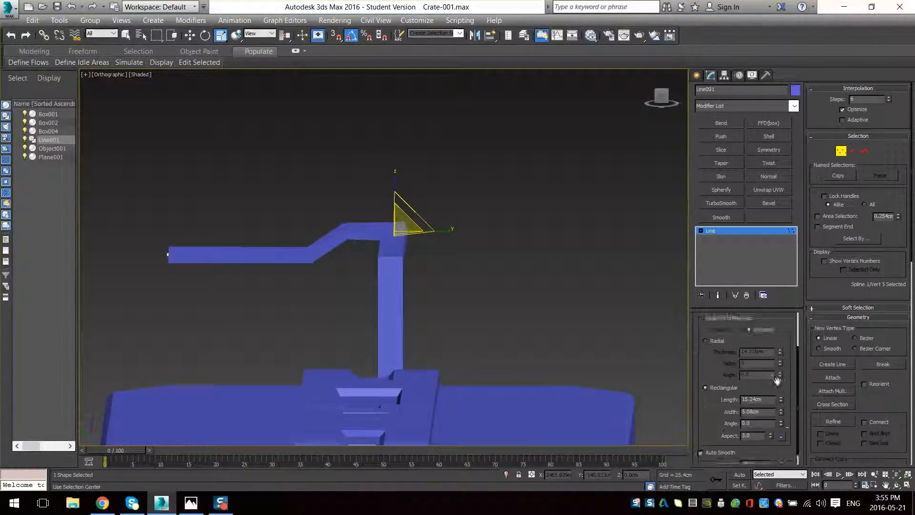
drag(781, 411, 768, 469)
drag(730, 304, 705, 49)
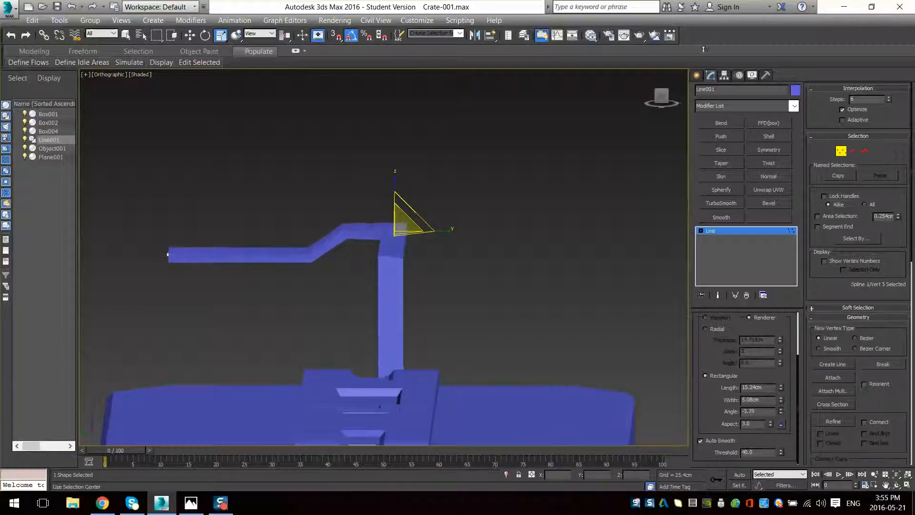
alt+middle_drag(566, 216, 487, 265)
- Try to convert the bent bar to an Editable Poly
right_click(363, 198)
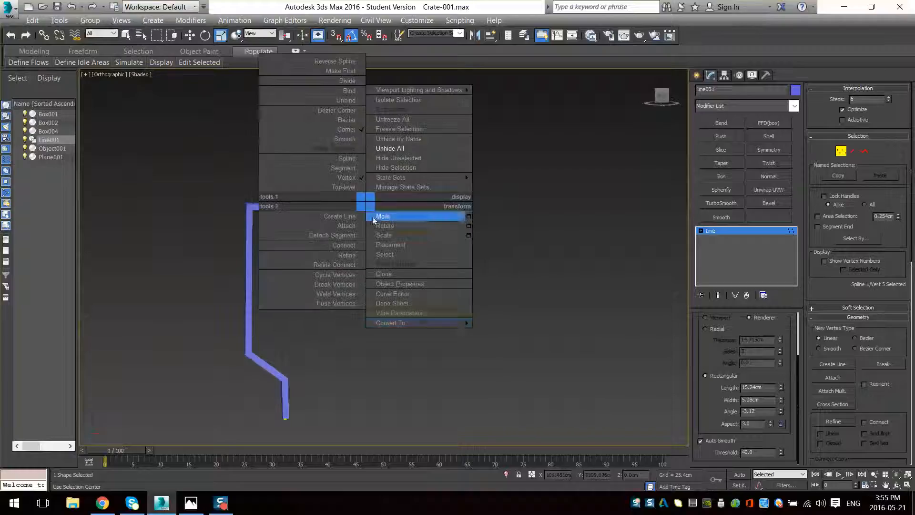
mouse_move(399, 319)
click(521, 341)
- Examine the orange bent bars on the crate in the reference image up close
alt+middle_drag(438, 301, 462, 314)
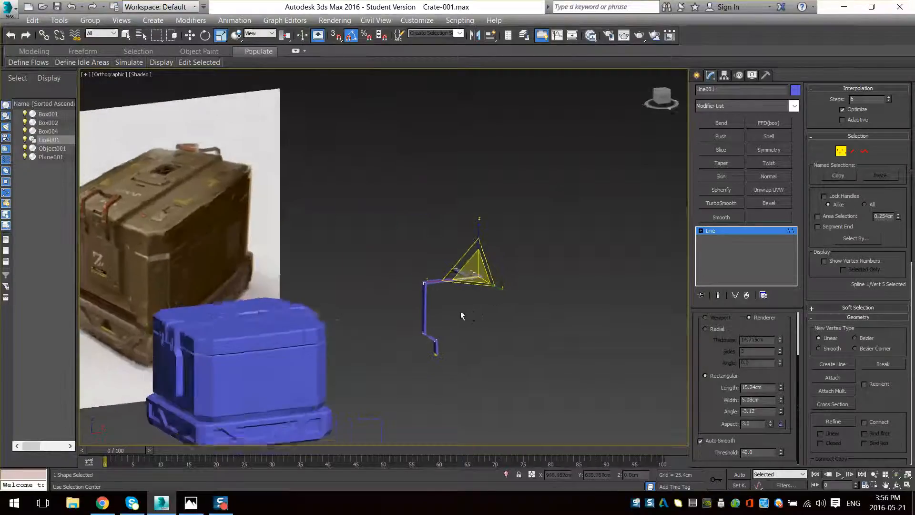
middle_drag(381, 305, 576, 382)
scroll(572, 380, up, 4)
middle_drag(420, 343, 433, 351)
scroll(324, 305, up, 4)
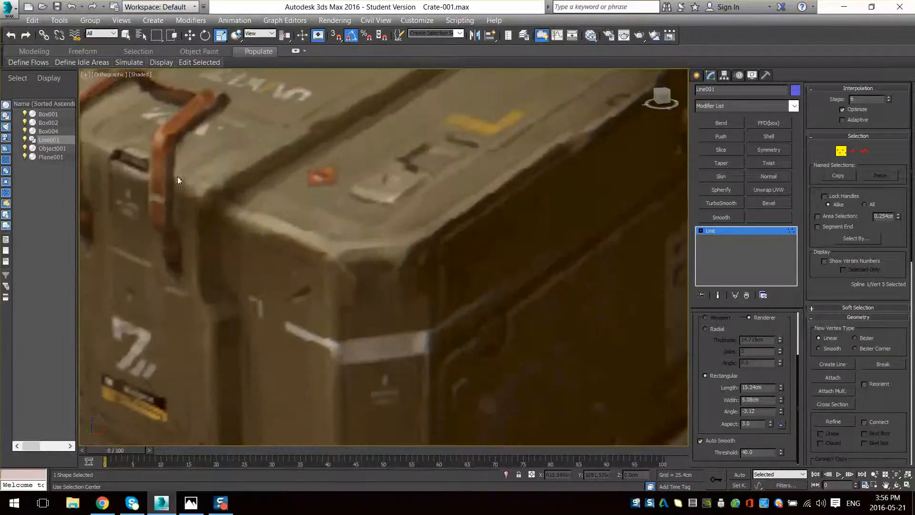
- Set the bent bar's rectangular rendering length to about 16 cm and width to about 8.3 cm
scroll(172, 191, down, 4)
scroll(550, 338, up, 3)
middle_drag(550, 338, 444, 309)
middle_drag(672, 307, 385, 300)
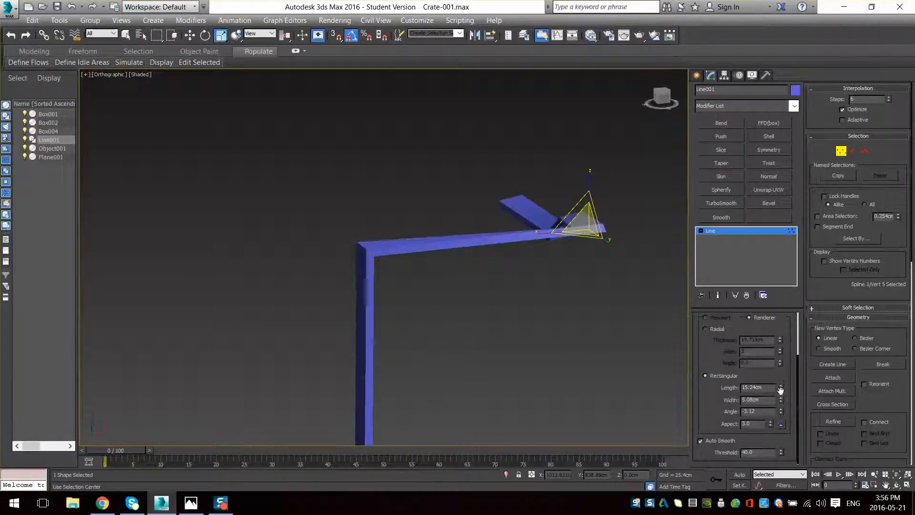
drag(781, 389, 780, 358)
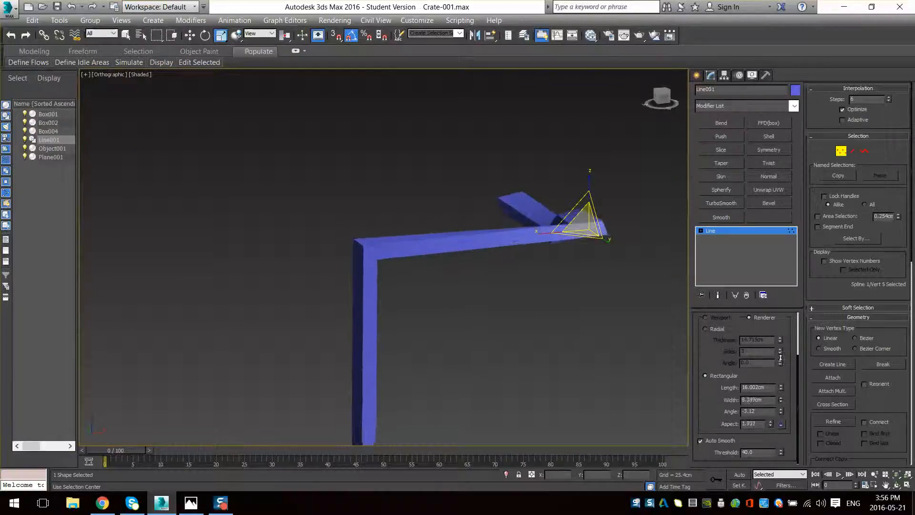
- Convert the bent bar to an Editable Mesh and from that to an Editable Poly
right_click(562, 276)
mouse_move(620, 384)
click(677, 402)
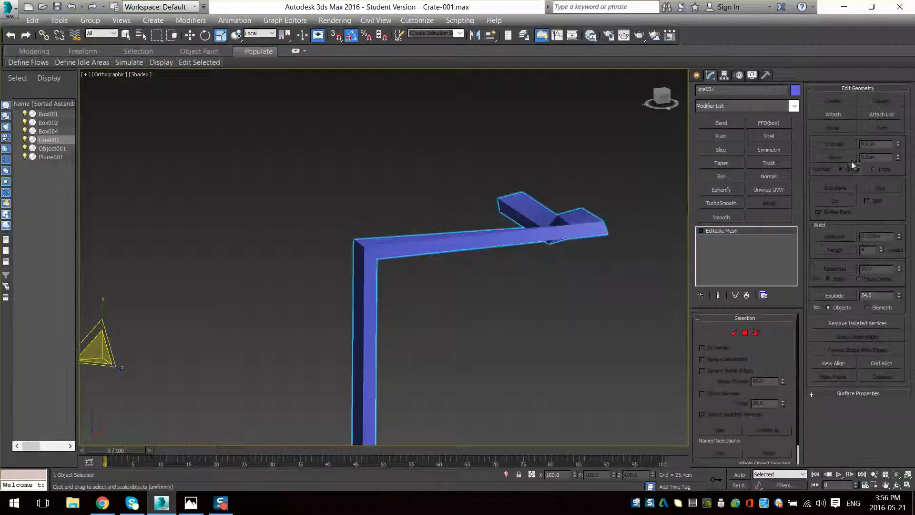
right_click(503, 236)
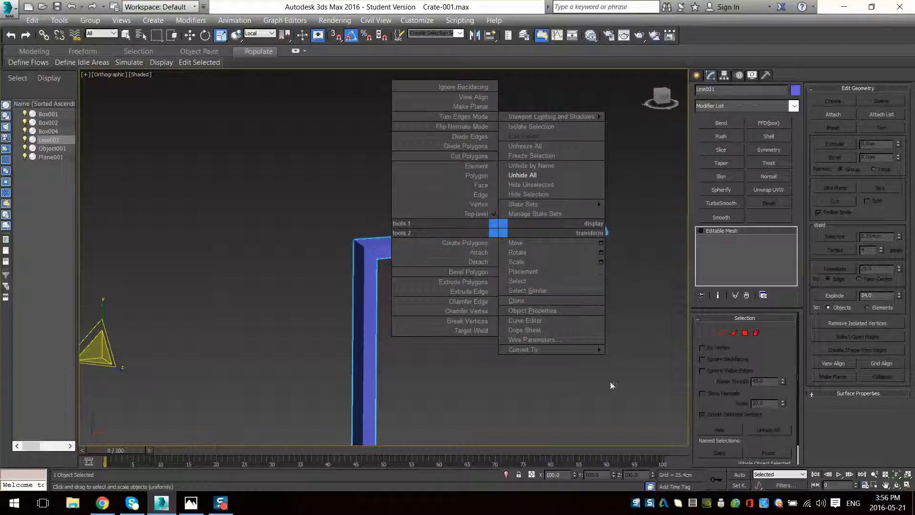
mouse_move(596, 348)
click(637, 359)
- Enter polygon editing on the bar and select the underside polygon of its long upper section
click(749, 330)
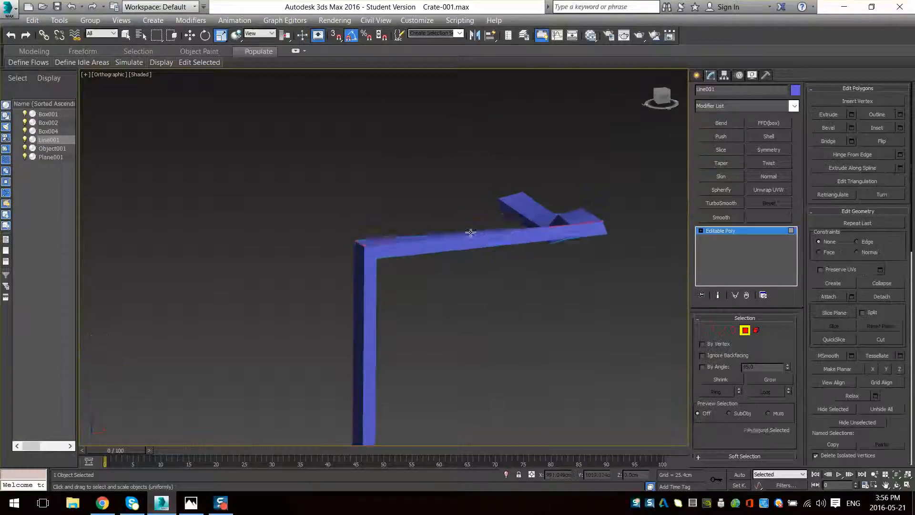
click(479, 238)
alt+middle_drag(479, 239, 474, 186)
click(473, 187)
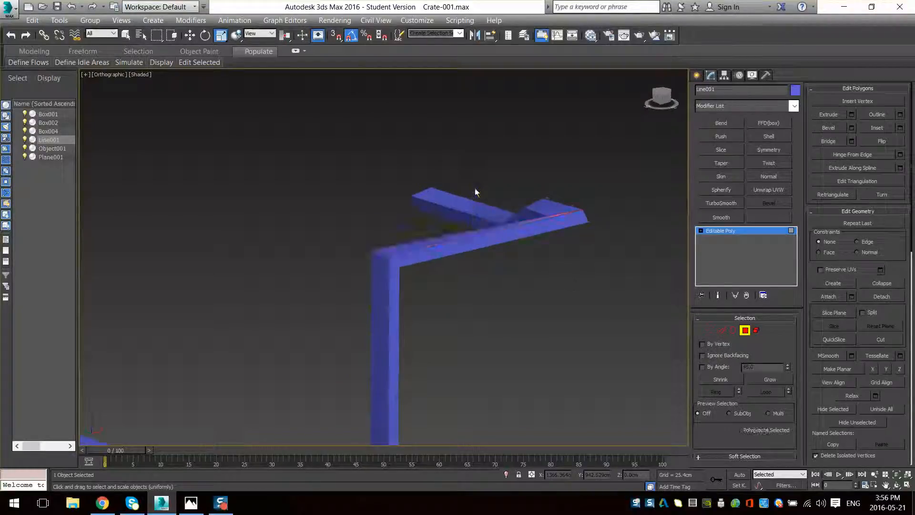
key(ctrl+z)
drag(473, 185, 464, 193)
alt+middle_drag(416, 153, 391, 146)
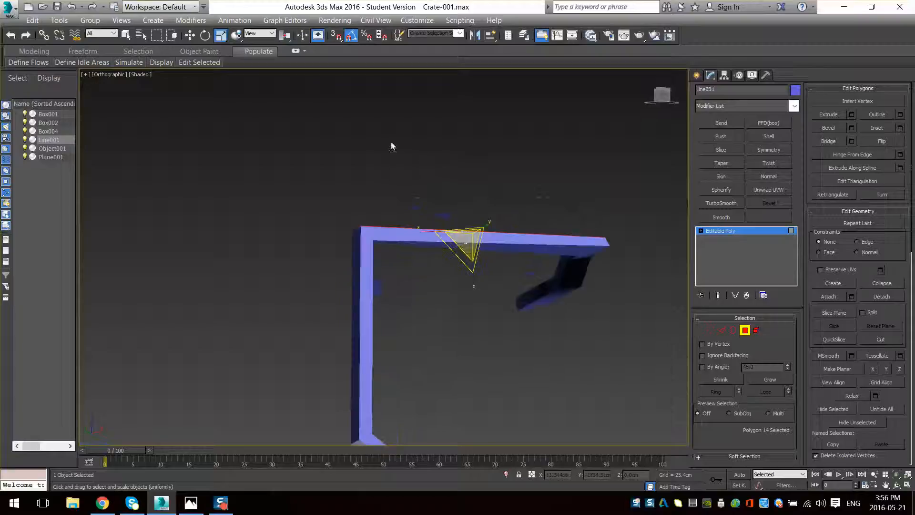
click(424, 244)
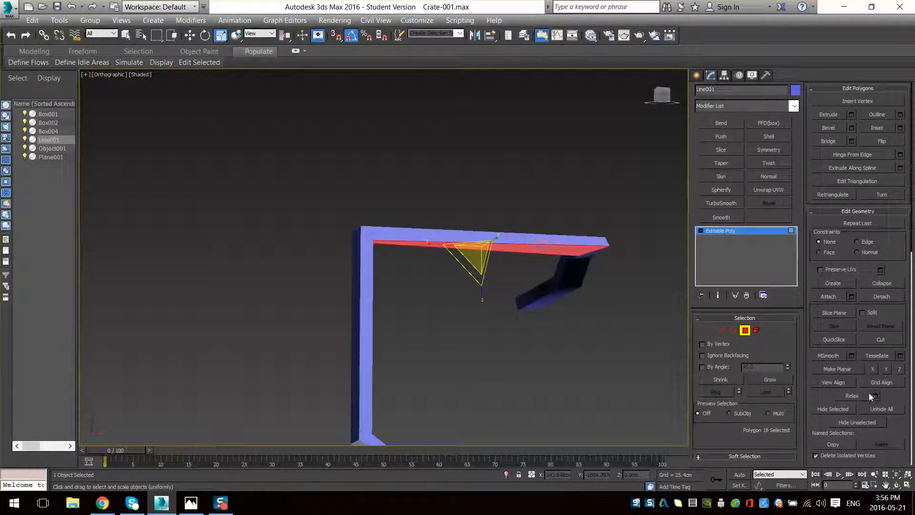
- Try to make the underside of the upper section and a polygon on the end arm planar along Z
click(899, 372)
alt+middle_drag(635, 276, 512, 270)
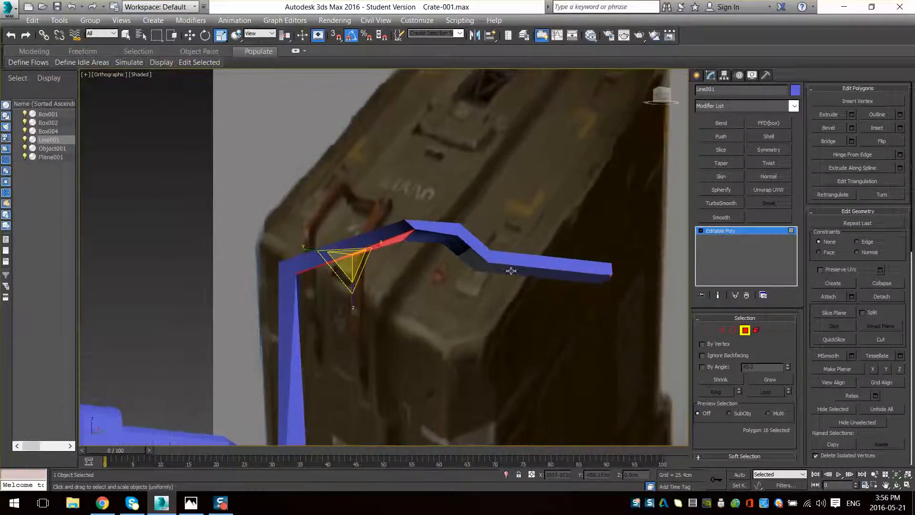
click(512, 270)
click(898, 372)
alt+middle_drag(615, 328, 551, 311)
key(ctrl+z)
key(ctrl+z)
- Make the underside polygons of the upper section and end arm, plus the arm's opposite face, planar along Y
key(w)
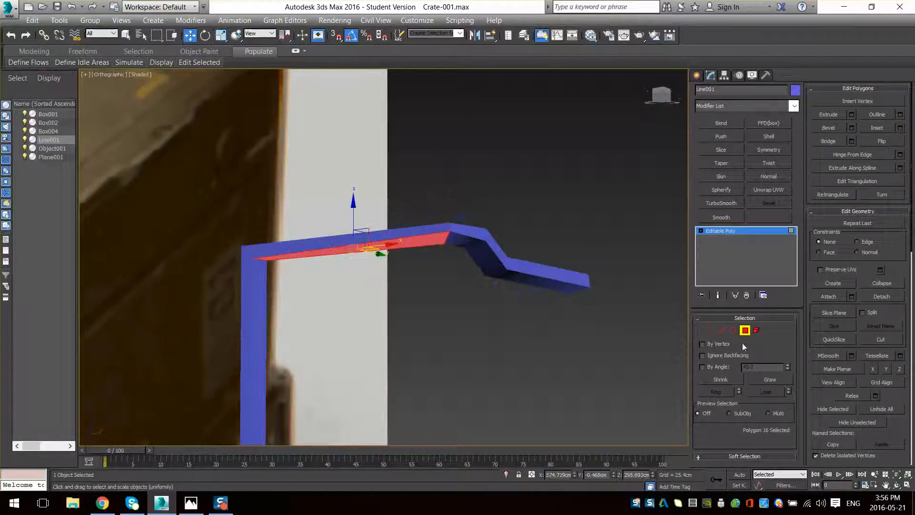
click(888, 368)
click(537, 275)
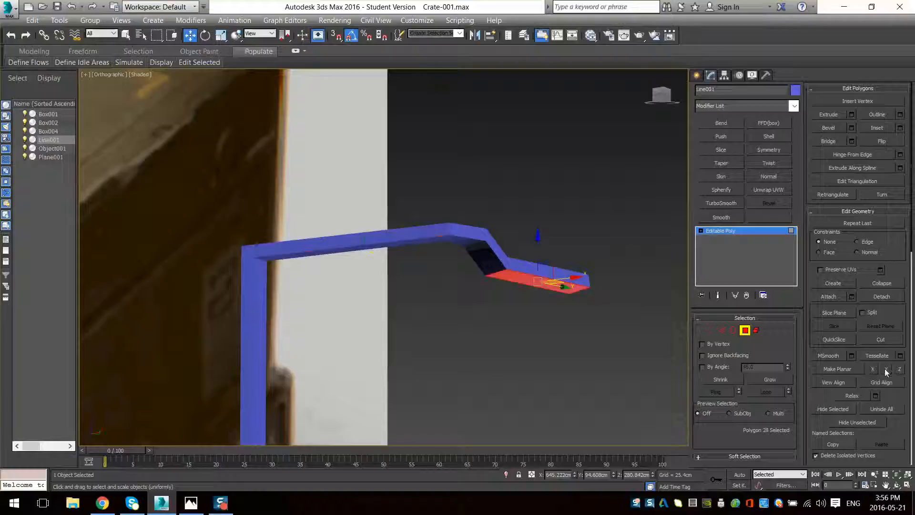
click(885, 369)
alt+middle_drag(594, 303, 537, 307)
click(534, 269)
click(885, 369)
- Select the three polygons along one side of the bar's kinked end arm and make them planar along X
click(534, 301)
ctrl+click(505, 339)
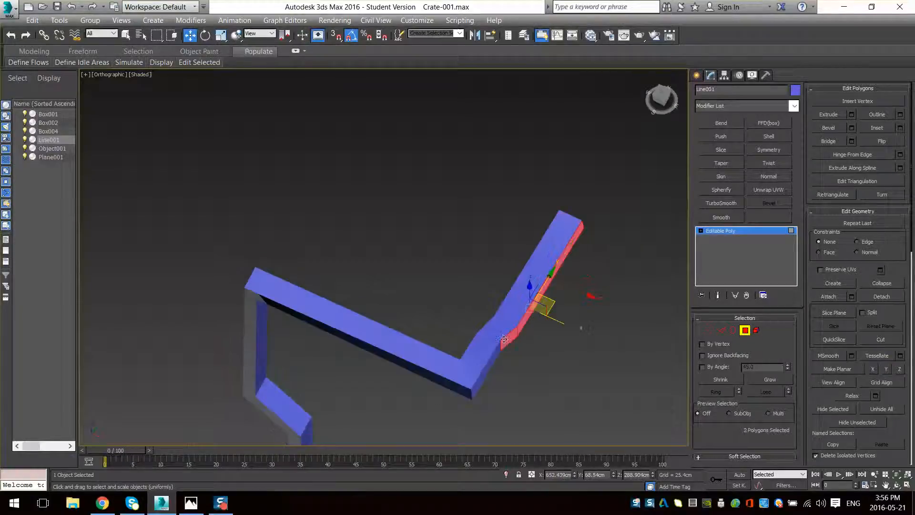
drag(505, 339, 492, 361)
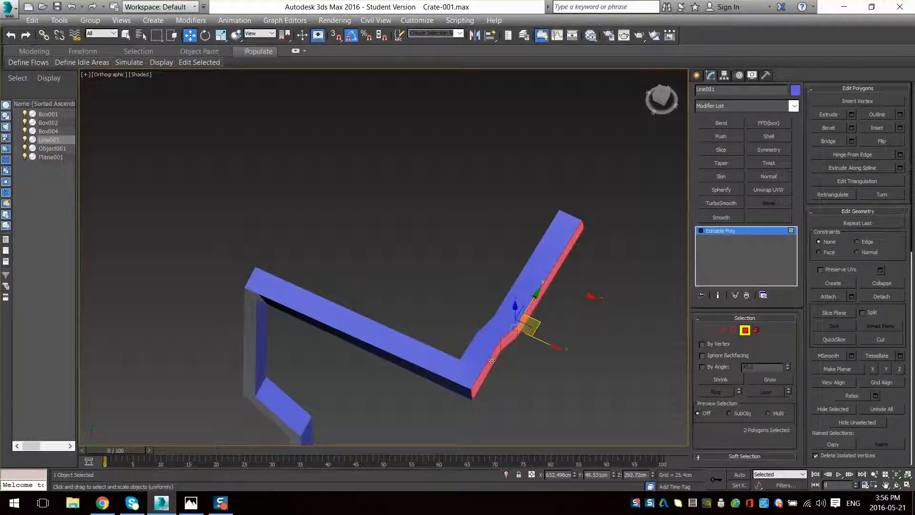
click(899, 370)
key(ctrl+z)
click(875, 369)
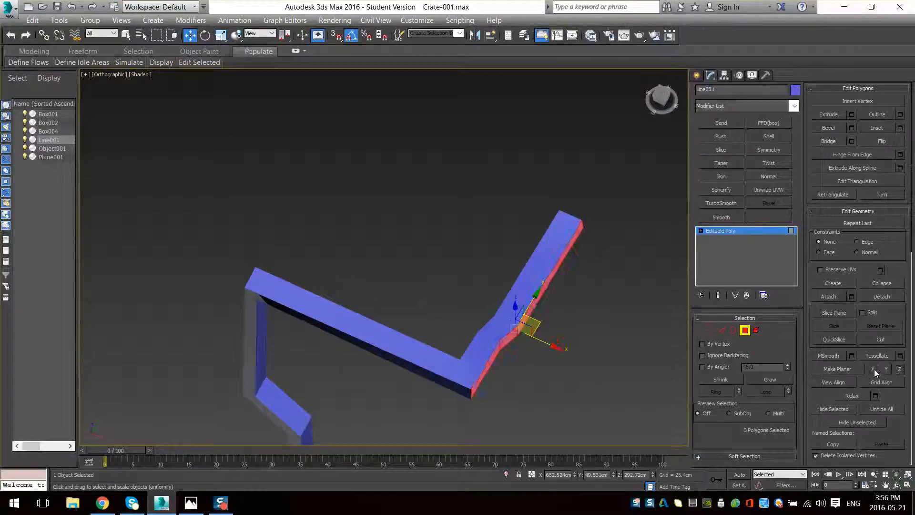
- Select the three polygons on the opposite side of the kinked end arm and make them planar along X
alt+middle_drag(496, 344, 529, 358)
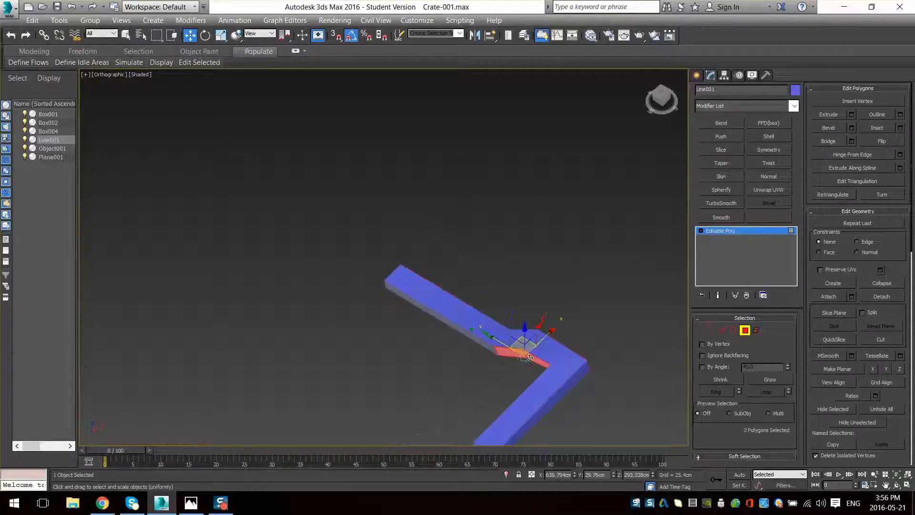
ctrl+click(482, 347)
click(872, 369)
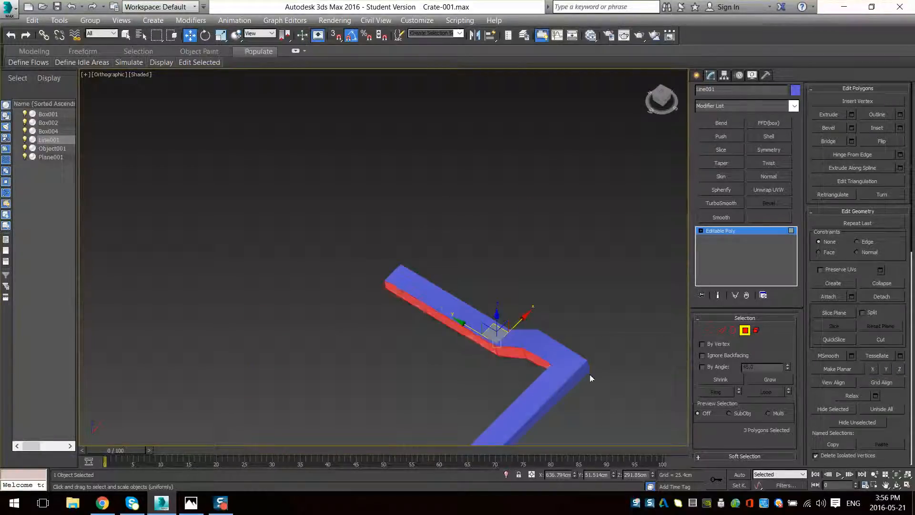
- Make the outer side polygon of the long upper section planar along Z and select the opposite inner polygon
alt+middle_drag(590, 375, 558, 298)
click(433, 272)
alt+middle_drag(441, 277, 529, 316)
click(886, 370)
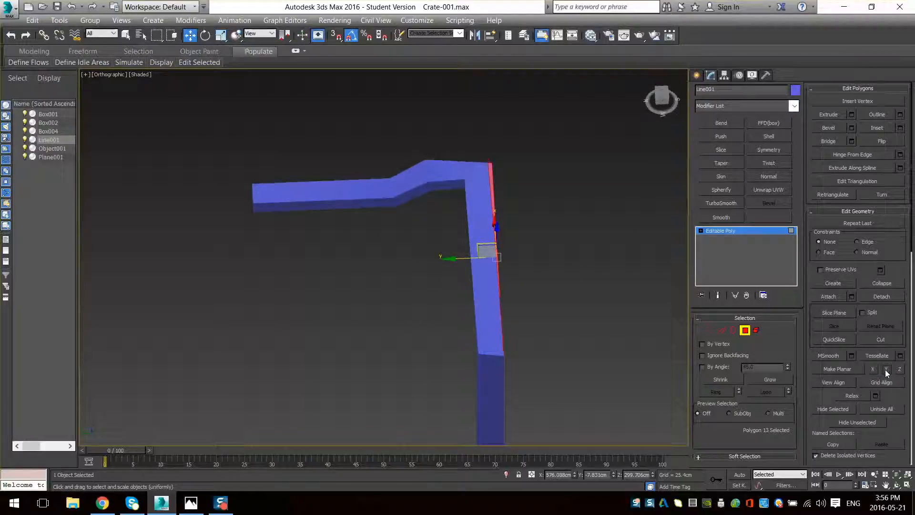
key(ctrl+z)
click(900, 371)
alt+middle_drag(580, 308, 508, 279)
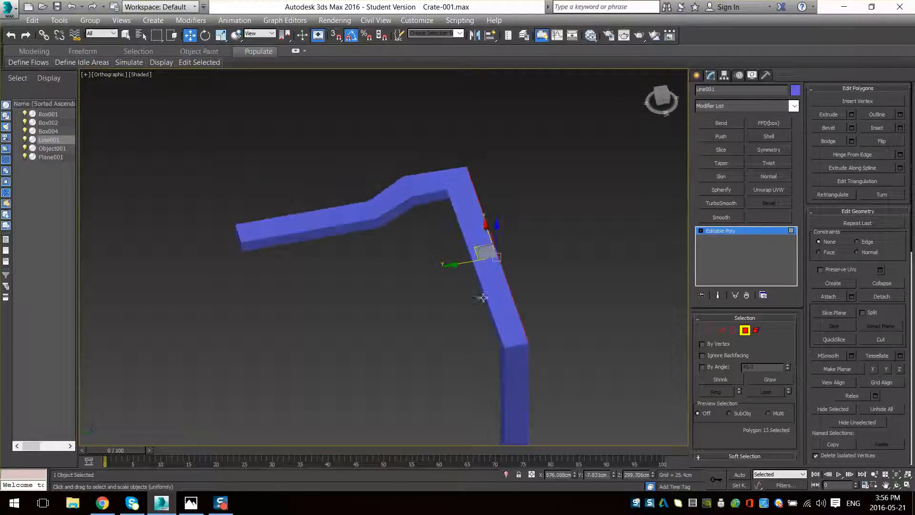
click(500, 342)
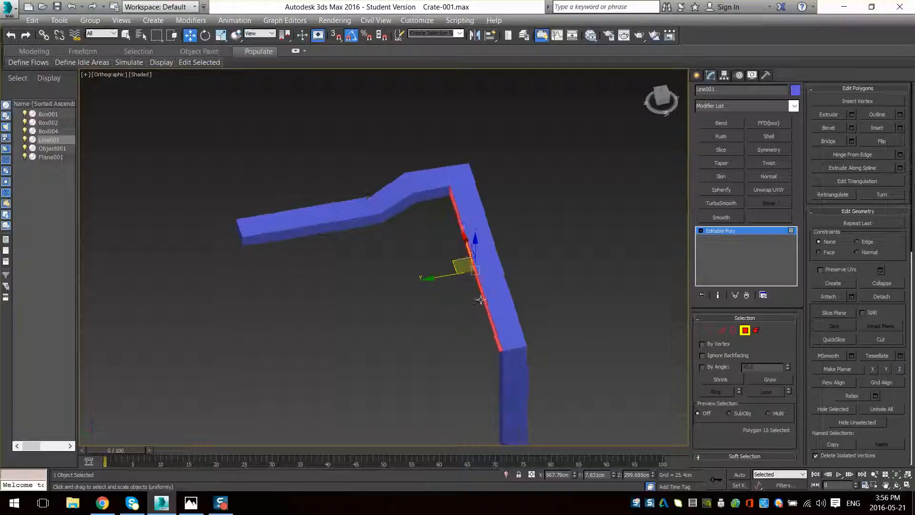
alt+middle_drag(482, 301, 486, 267)
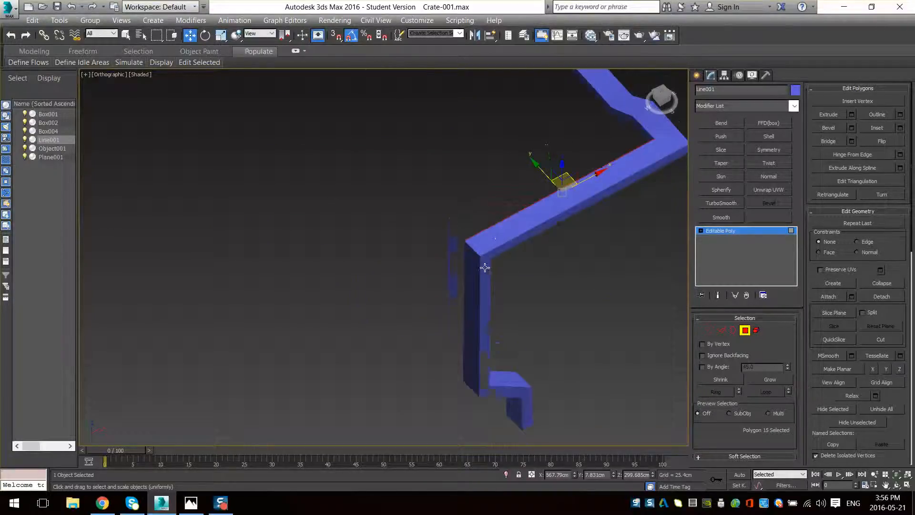
- Select the four outer side polygons from the upper section down to the lower hook and make them planar along Z
click(504, 251)
ctrl+click(489, 285)
ctrl+click(519, 394)
ctrl+click(528, 409)
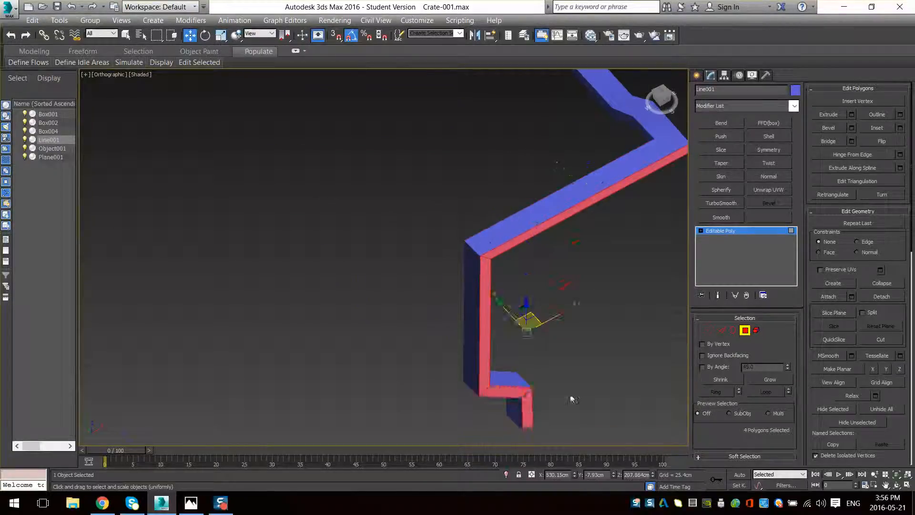
scroll(590, 389, down, 2)
alt+middle_drag(591, 388, 644, 376)
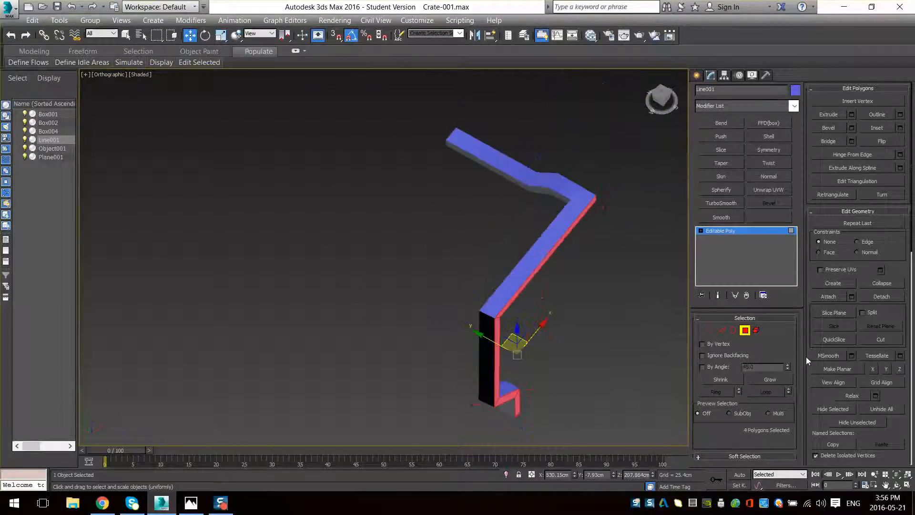
click(887, 369)
key(ctrl+z)
click(899, 370)
alt+middle_drag(670, 362, 581, 352)
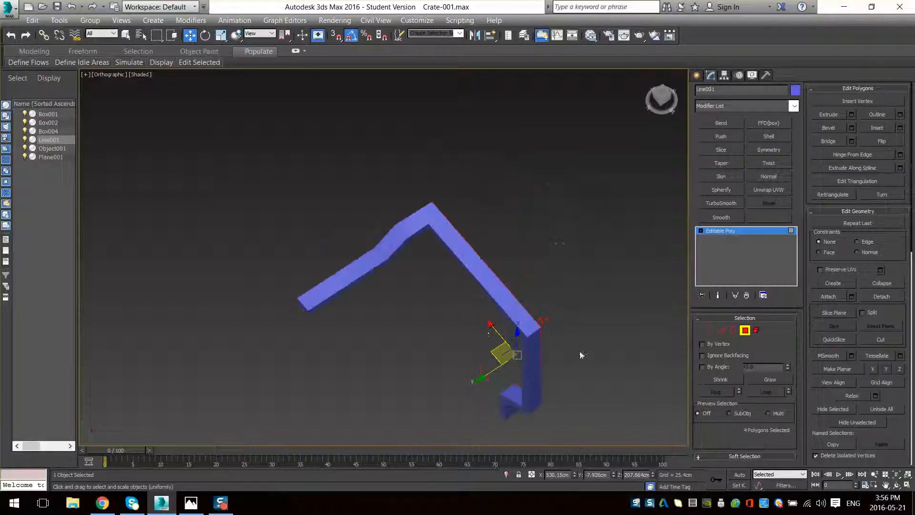
- Select the four matching inner side polygons down to the lower hook, and leave polygon editing
click(507, 317)
alt+middle_drag(515, 329, 538, 359)
ctrl+click(534, 329)
ctrl+click(517, 391)
ctrl+click(512, 397)
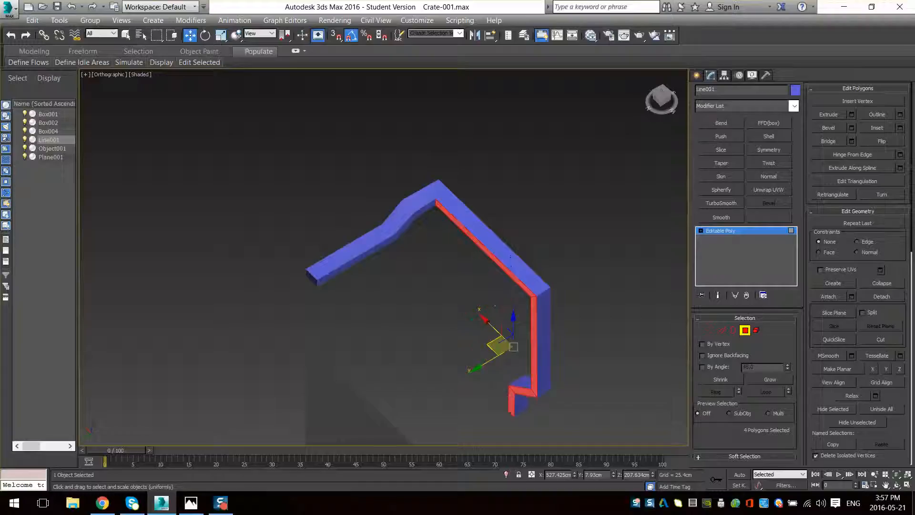
alt+middle_drag(549, 319, 658, 327)
click(746, 330)
- Move the finished bent bar from beside the crate over to the crate's latch side
scroll(404, 296, down, 6)
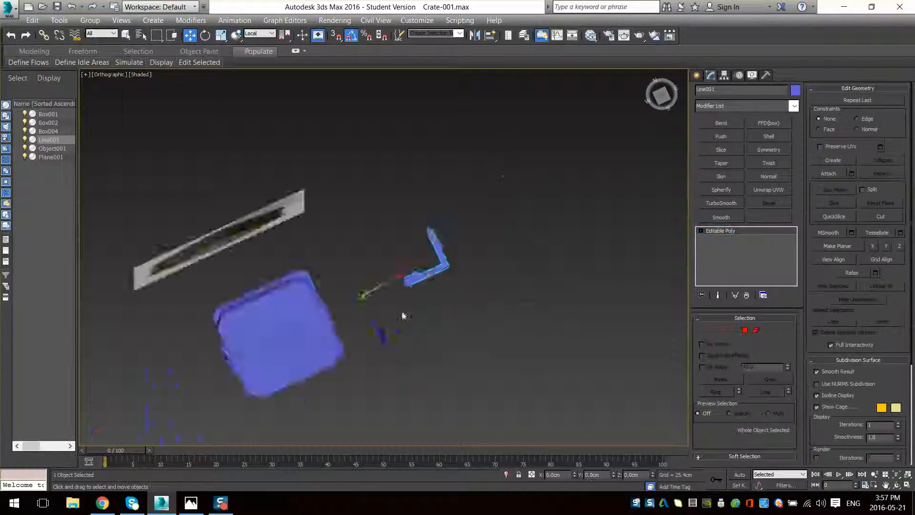
scroll(374, 259, up, 4)
alt+middle_drag(402, 314, 438, 237)
scroll(522, 231, down, 2)
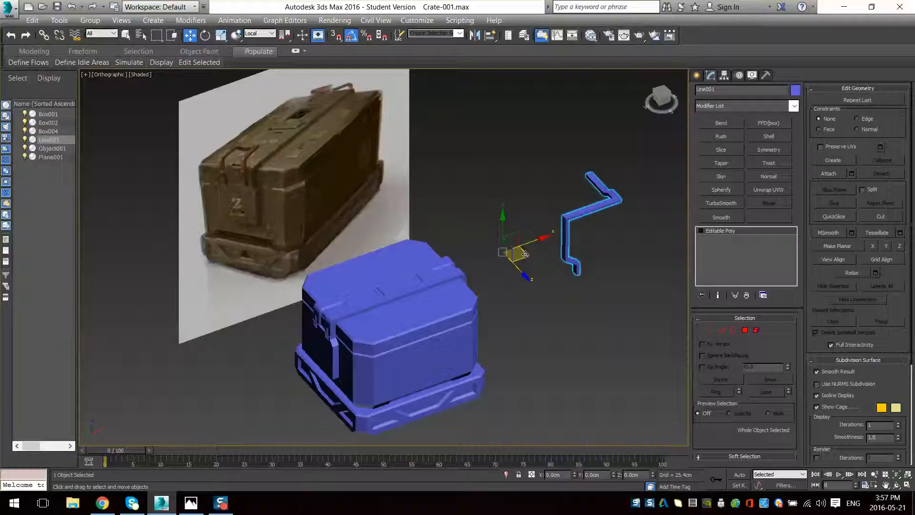
drag(506, 266, 289, 302)
- Shift the bar sideways to the front latch and pull it outward so it sits over the lid's edge
key(r)
alt+middle_drag(280, 308, 376, 363)
scroll(422, 360, up, 8)
key(w)
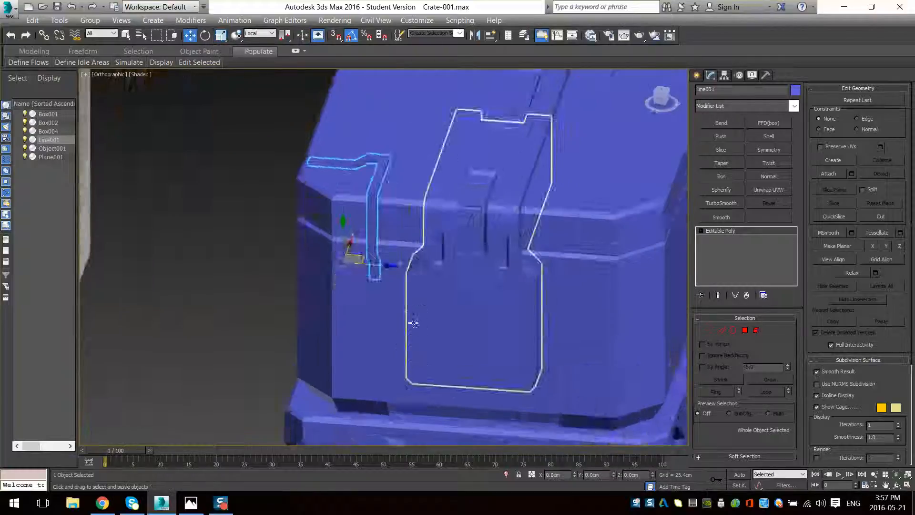
alt+middle_drag(413, 323, 379, 337)
drag(350, 277, 453, 298)
alt+middle_drag(453, 297, 411, 293)
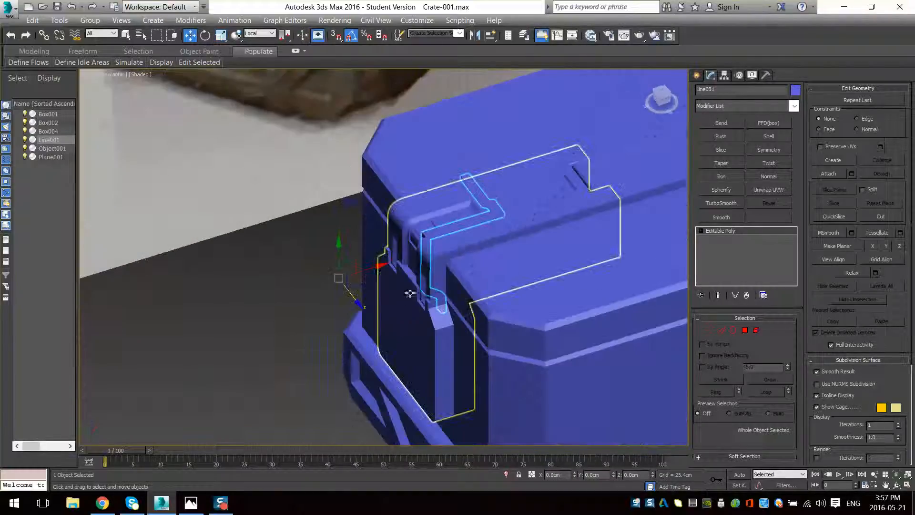
drag(379, 275, 328, 277)
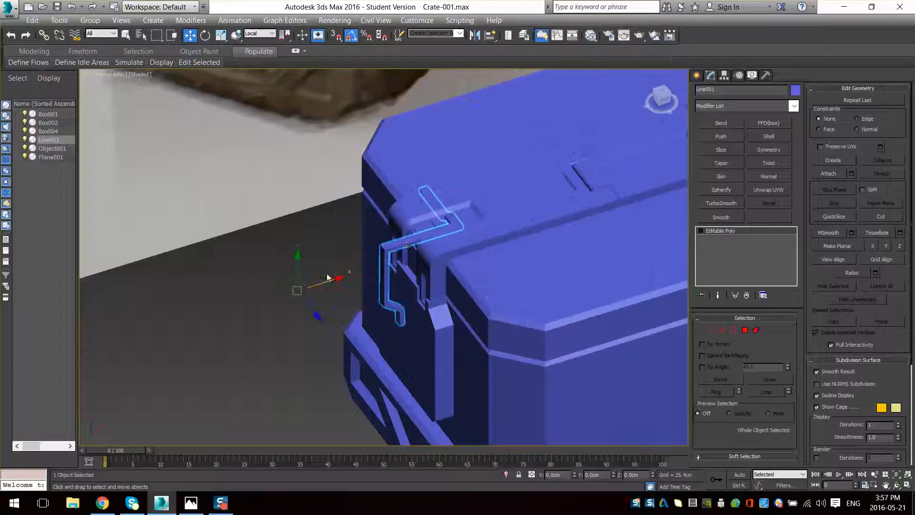
- Center the bent bar's pivot to the object and return to its Editable Poly settings
click(725, 75)
click(745, 145)
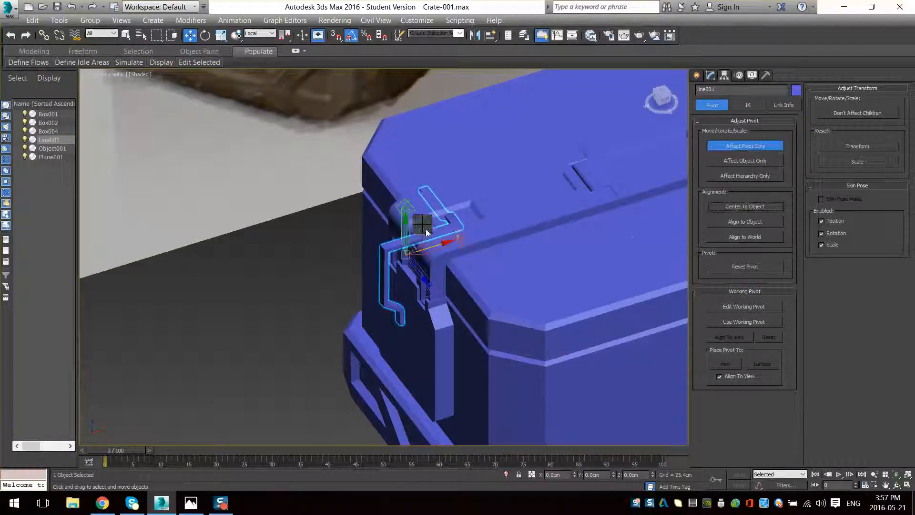
right_click(427, 232)
click(542, 300)
- Fine-tune the bar's position so it wraps around the crate's top front edge at the latch
scroll(402, 316, up, 5)
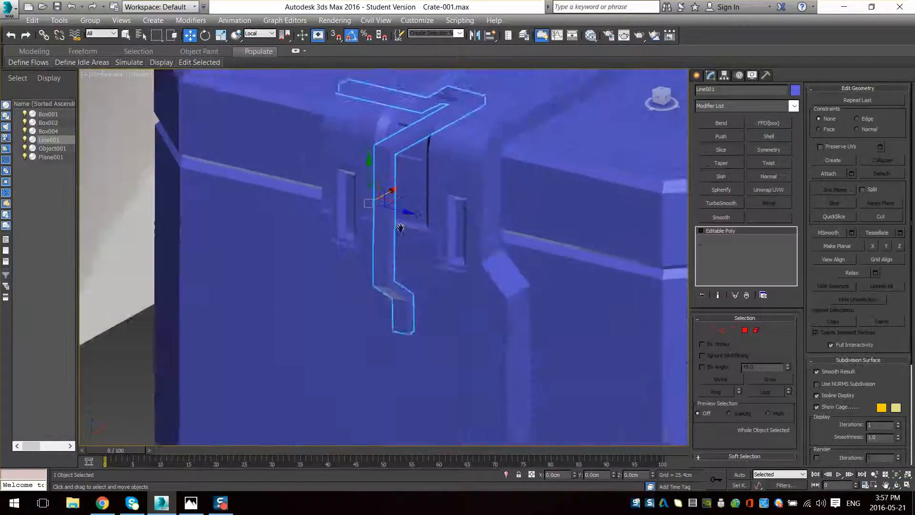
middle_drag(400, 228, 336, 294)
drag(340, 280, 386, 221)
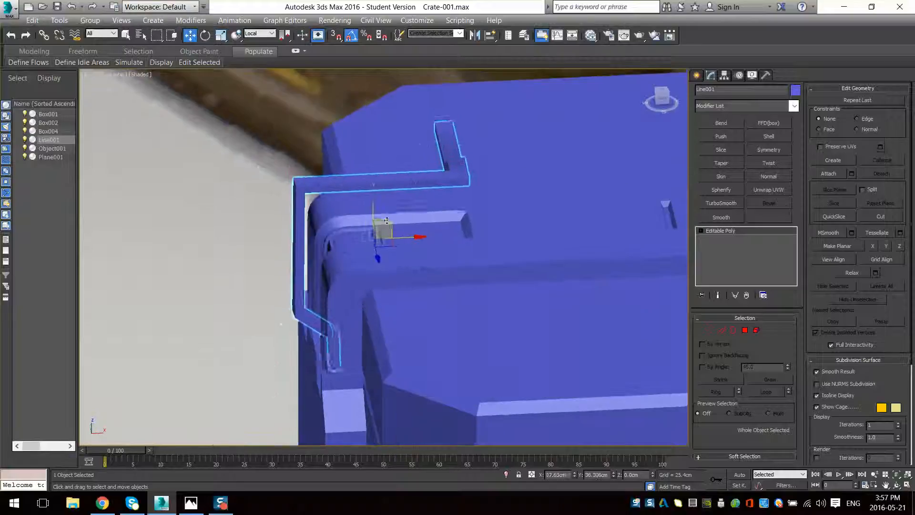
key(shift+z)
key(shift+z)
key(shift+z)
key(shift+z)
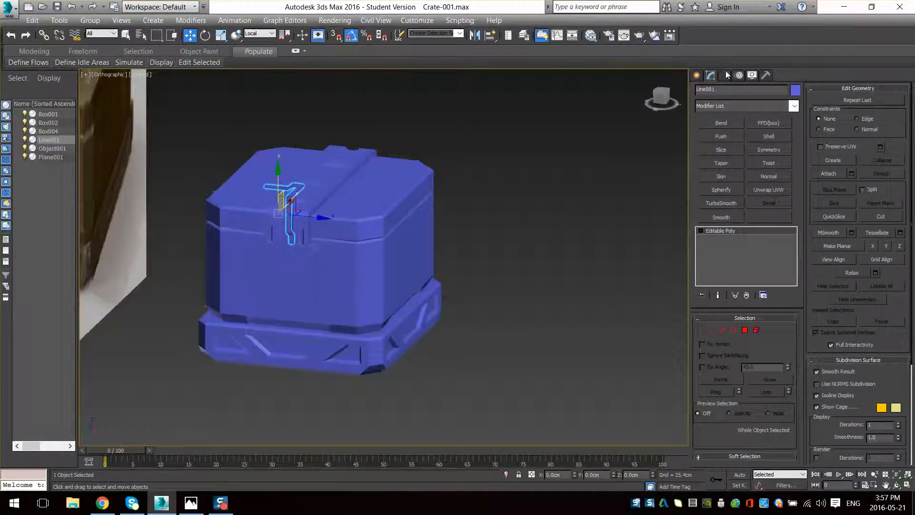
- Create a standard primitive box beside the crate and convert it to Editable Poly
click(699, 76)
click(700, 92)
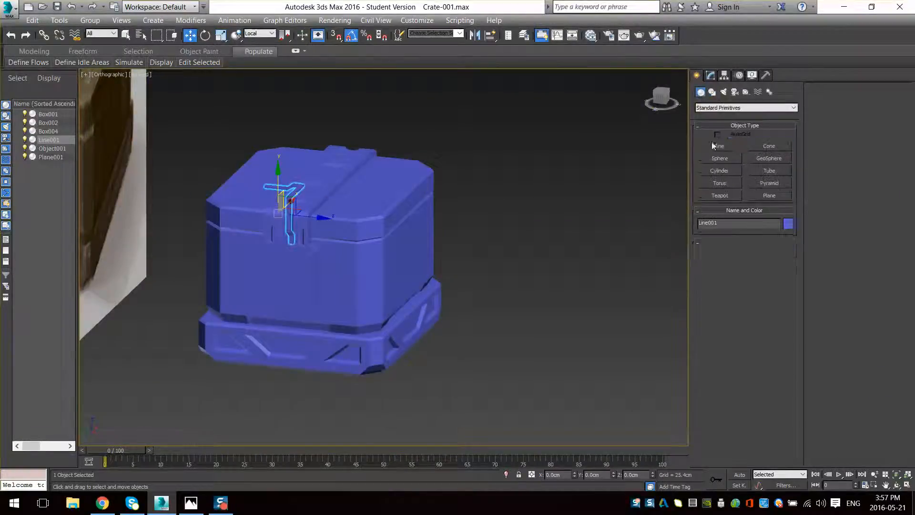
click(720, 146)
middle_drag(675, 188, 505, 109)
mouse_move(459, 237)
mouse_down()
mouse_move(436, 286)
mouse_move(391, 268)
mouse_up()
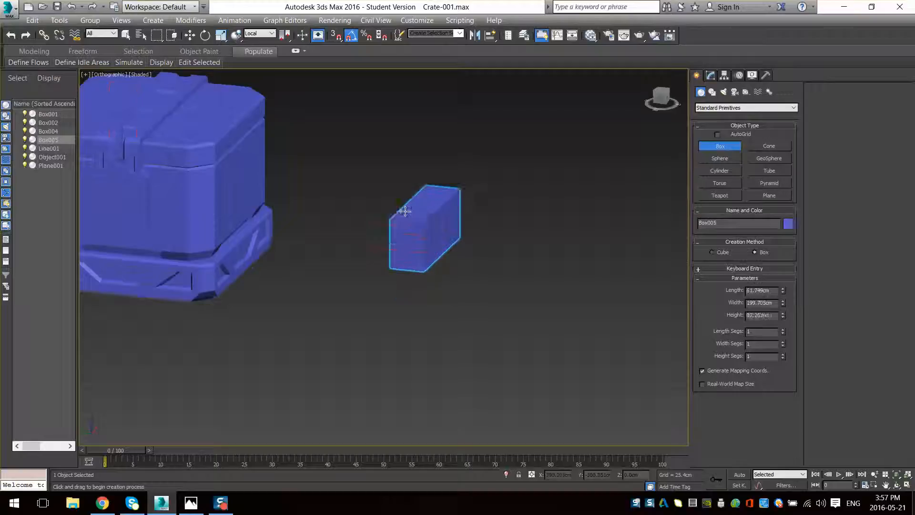
click(431, 235)
right_click(429, 236)
right_click(423, 237)
mouse_move(477, 358)
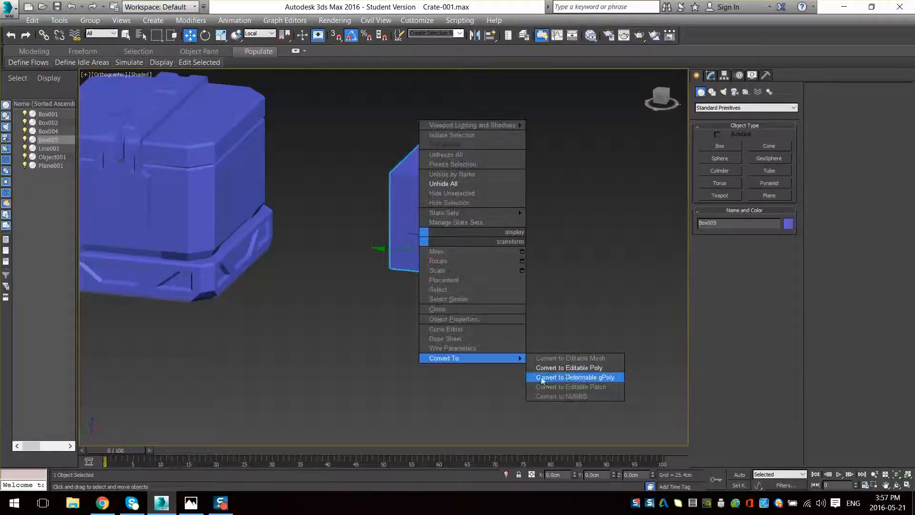
click(569, 367)
- Move all of the box's vertices away from its pivot, and leave vertex editing
click(710, 330)
drag(519, 118, 318, 324)
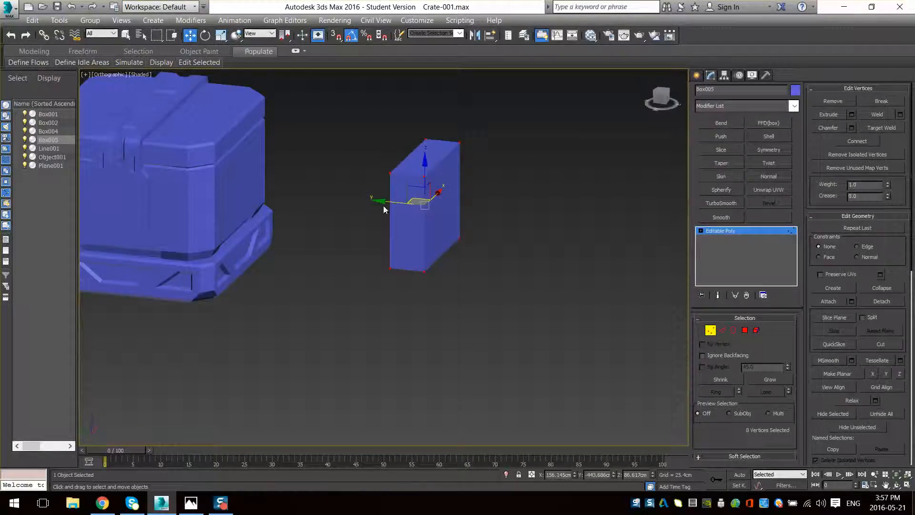
mouse_move(386, 210)
alt+middle_down()
mouse_move(320, 184)
mouse_move(370, 206)
alt+middle_up()
drag(369, 188, 510, 193)
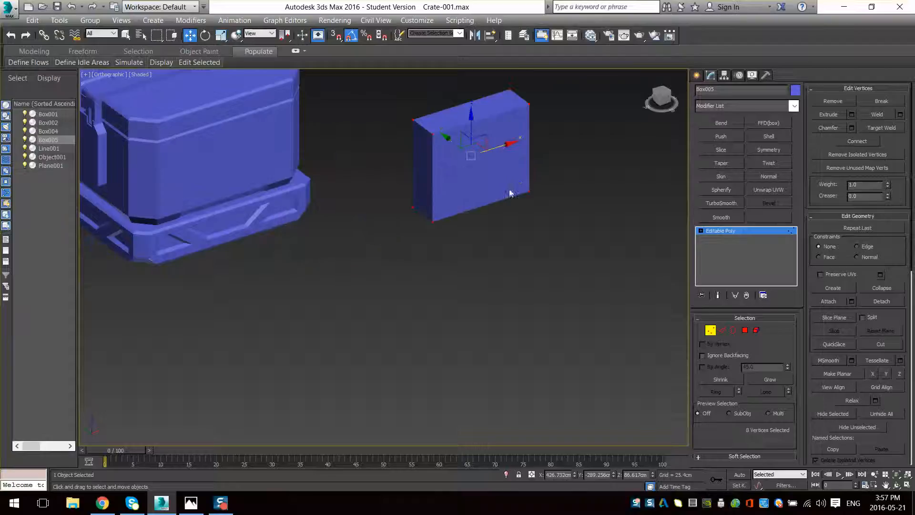
drag(442, 135, 419, 119)
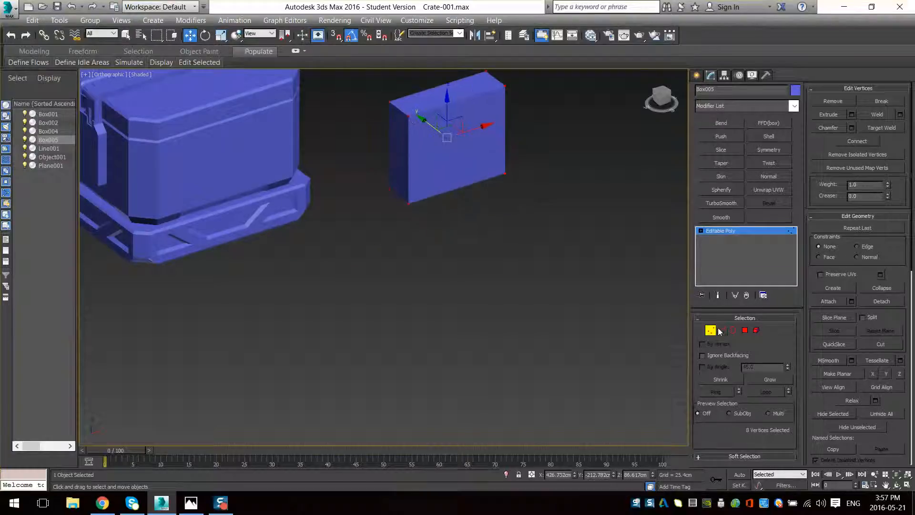
click(712, 330)
middle_drag(393, 262, 398, 318)
scroll(397, 318, down, 3)
alt+middle_drag(397, 318, 468, 370)
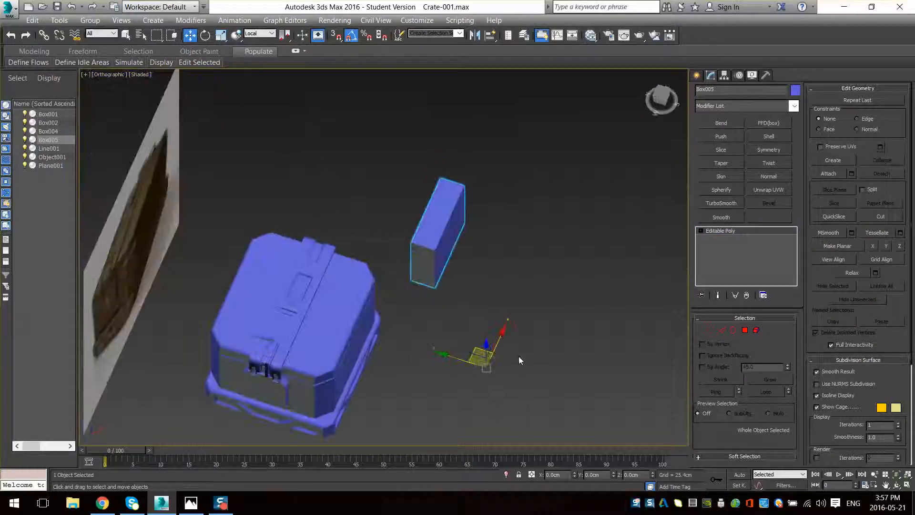
alt+middle_drag(523, 356, 455, 339)
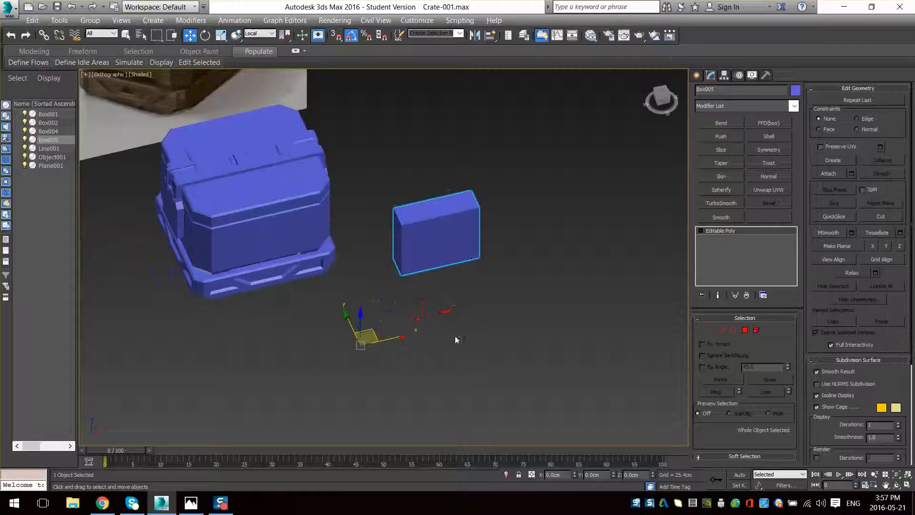
- Center the box's pivot to the object and convert the box to Editable Poly again
click(724, 75)
click(745, 147)
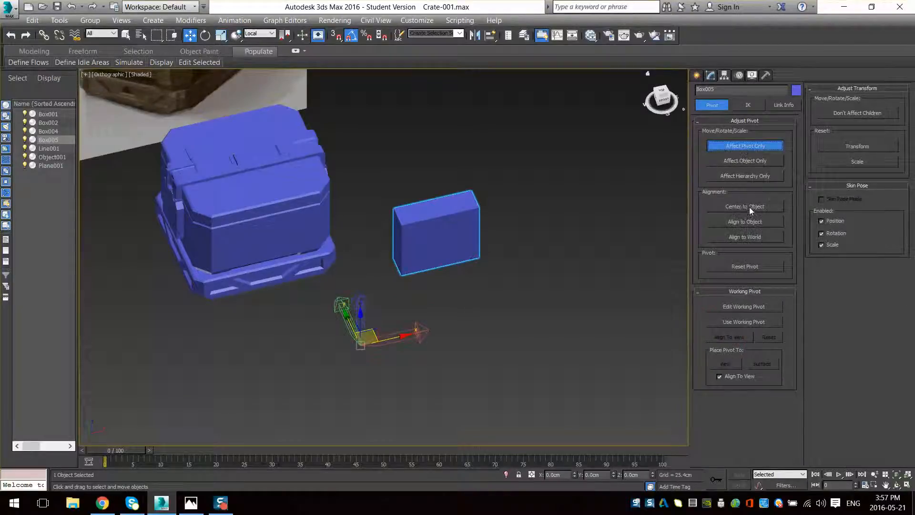
click(753, 207)
alt+middle_drag(380, 298, 399, 278)
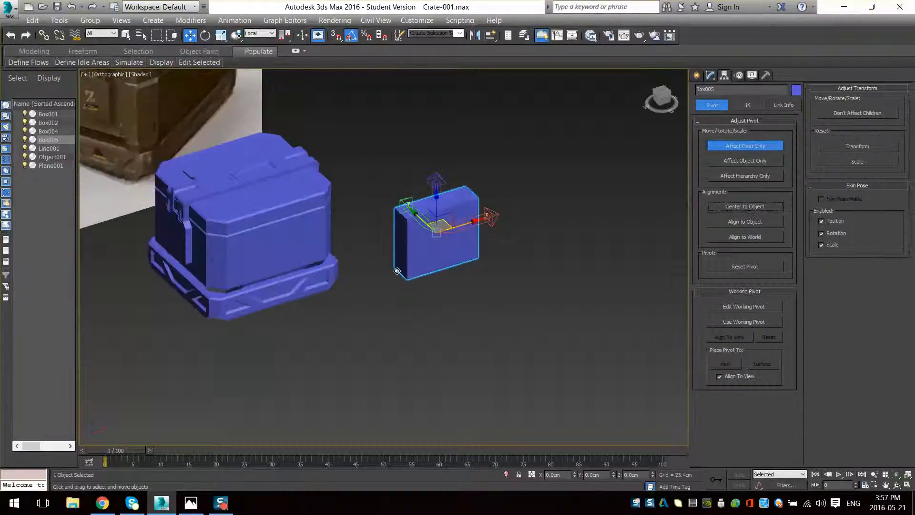
right_click(417, 196)
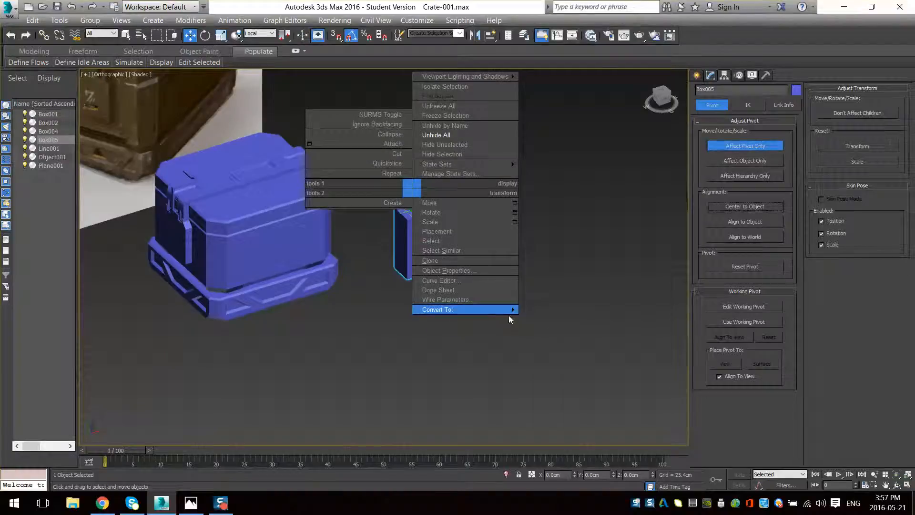
mouse_move(510, 310)
click(548, 320)
- Delete the box standing beside the crate
alt+middle_drag(439, 329, 455, 302)
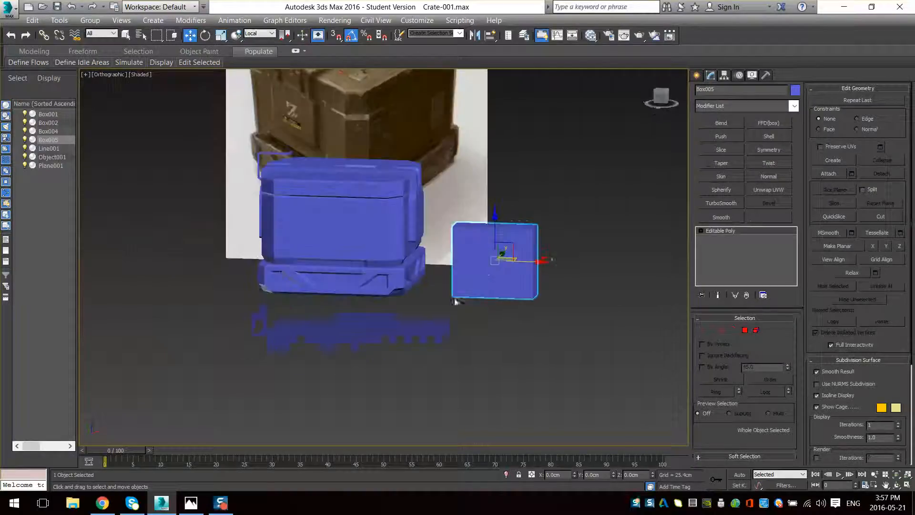
key(Delete)
scroll(292, 81, up, 4)
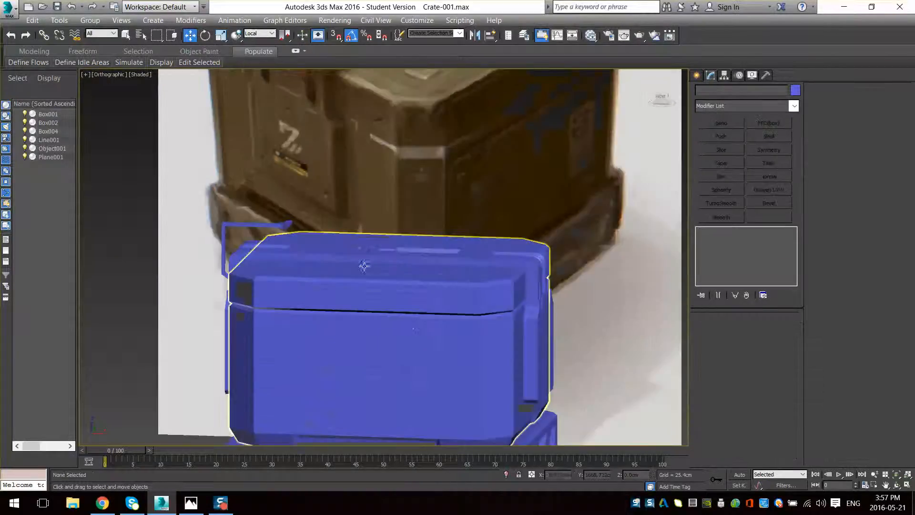
- Select the bent bar, display edged faces, and shift the bar inward and sideways to the slot at the crate's front latch
click(226, 229)
mouse_move(226, 230)
alt+middle_down()
mouse_move(262, 296)
mouse_move(373, 268)
mouse_move(369, 253)
alt+middle_up()
scroll(373, 268, up, 4)
key(F4)
alt+middle_drag(407, 200, 367, 198)
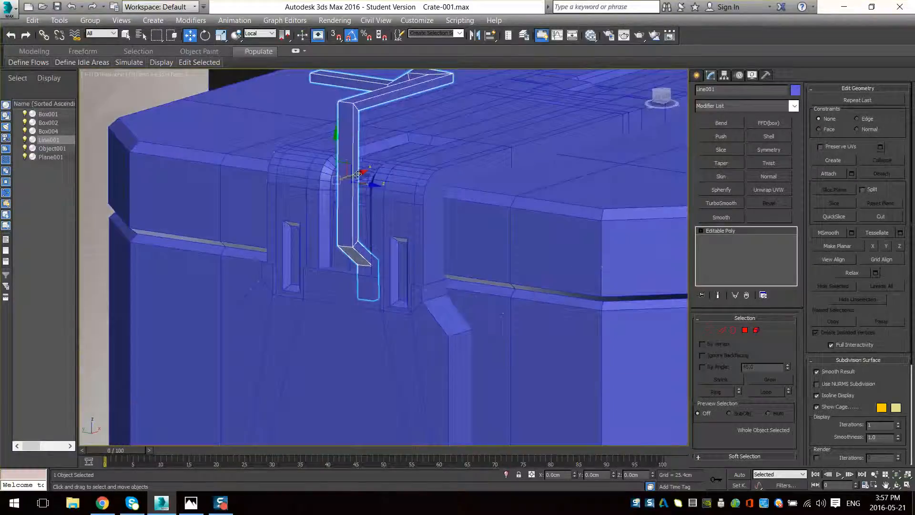
drag(361, 175, 372, 172)
alt+middle_drag(355, 203, 385, 194)
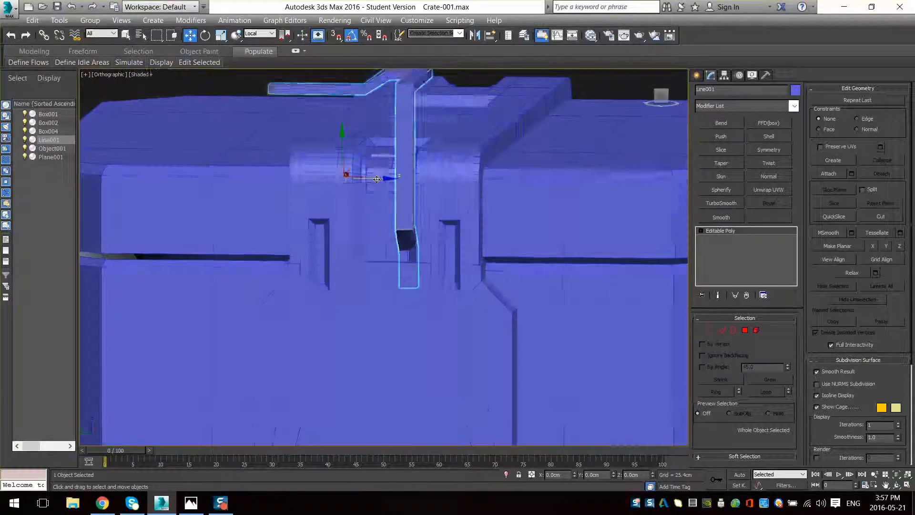
drag(377, 178, 416, 183)
alt+middle_drag(482, 212, 422, 223)
drag(404, 173, 397, 174)
- Lower the vertices of the bar's upper section so it sits closer to the crate's lid
alt+middle_drag(397, 174, 436, 301)
scroll(395, 189, down, 4)
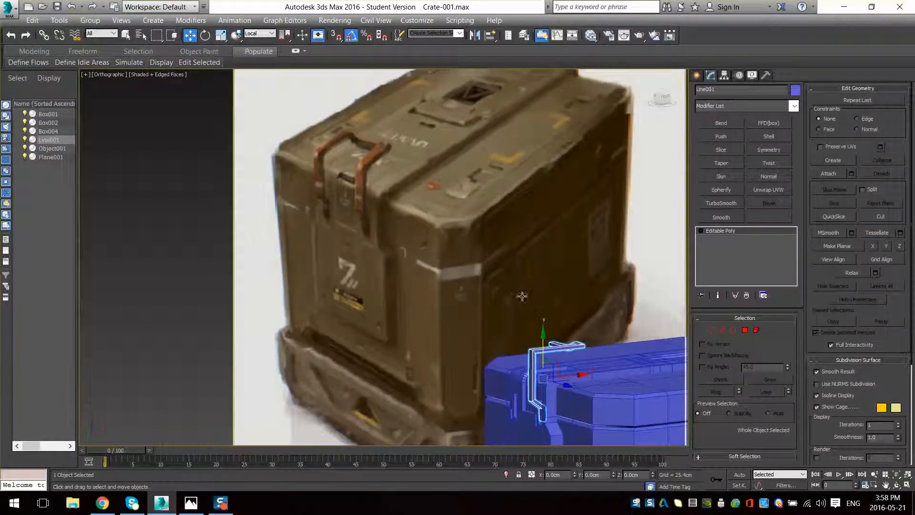
alt+middle_drag(522, 295, 538, 315)
scroll(572, 256, up, 4)
middle_drag(594, 334, 590, 229)
key(1)
drag(408, 289, 408, 290)
alt+middle_drag(408, 290, 492, 223)
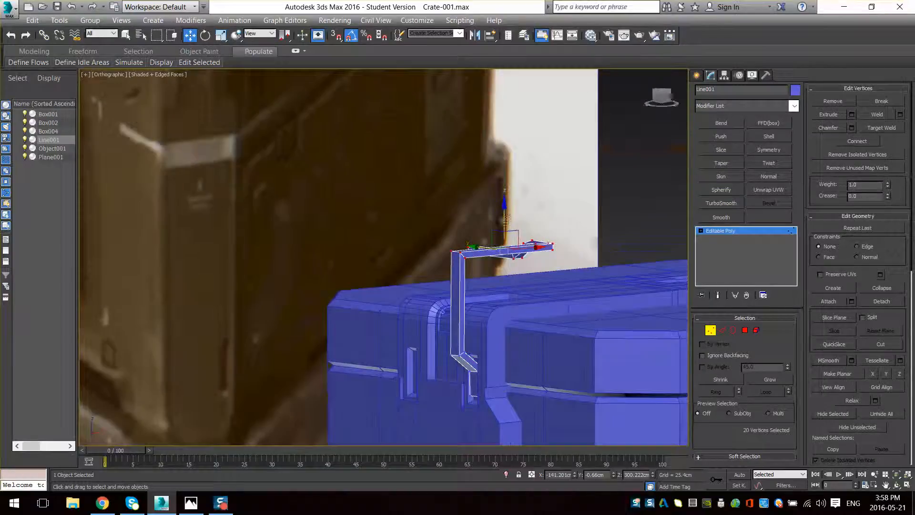
drag(506, 220, 507, 247)
- Select the vertices of the bar's vertical section and move them inward toward the crate's front
scroll(506, 253, down, 4)
middle_drag(506, 253, 534, 336)
alt+middle_drag(534, 336, 462, 338)
scroll(516, 389, up, 4)
alt+middle_drag(358, 292, 381, 298)
scroll(422, 271, up, 2)
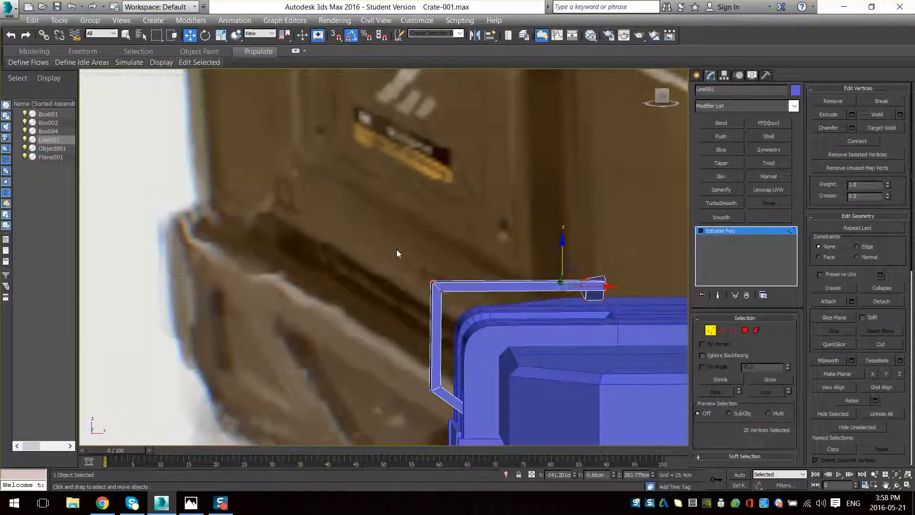
drag(459, 412, 451, 405)
middle_drag(457, 400, 477, 327)
mouse_move(476, 327)
alt+middle_down()
mouse_move(511, 330)
mouse_move(496, 297)
mouse_move(529, 280)
mouse_move(469, 337)
alt+middle_up()
drag(455, 266, 464, 266)
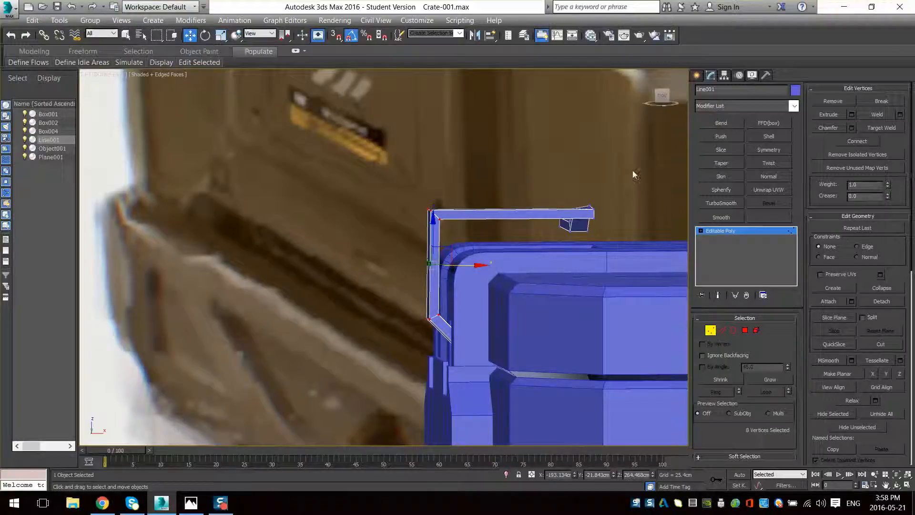
- Add the upper section's vertices to the selection, lower them all slightly, and switch to a perspective view
drag(625, 164, 462, 239)
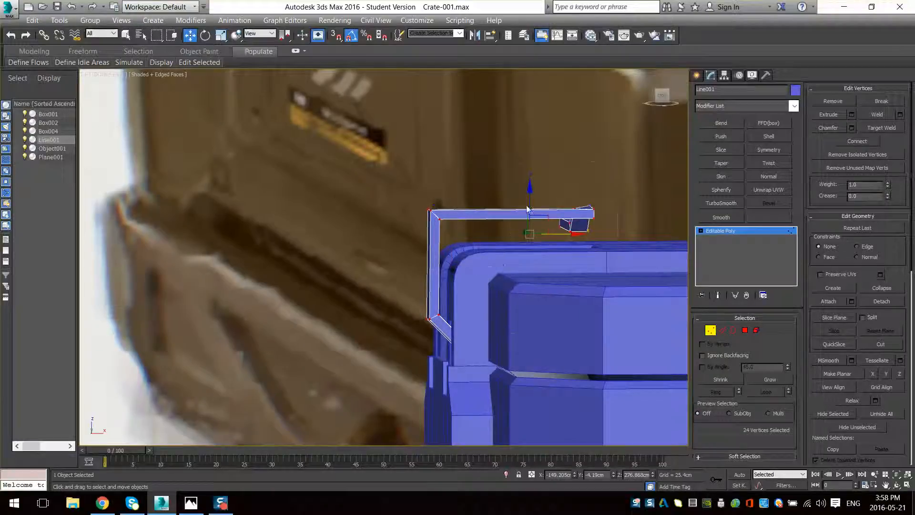
drag(530, 209, 529, 214)
middle_drag(510, 215, 467, 265)
alt+middle_drag(468, 265, 548, 337)
scroll(548, 337, down, 5)
alt+middle_drag(524, 305, 472, 229)
middle_drag(472, 229, 508, 256)
key(p)
scroll(485, 267, down, 6)
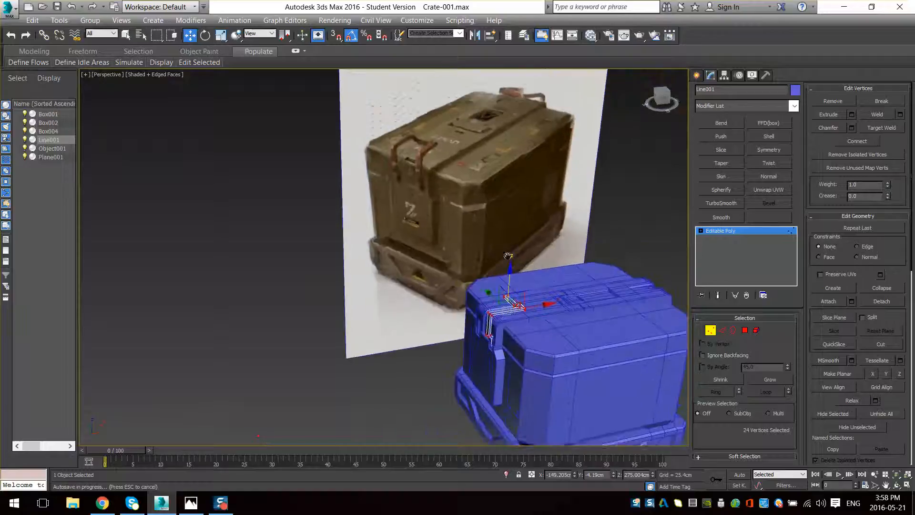
- Raise the upper section's vertices above the lid, and pull the crosspiece vertices back toward the crate's front
scroll(518, 278, up, 6)
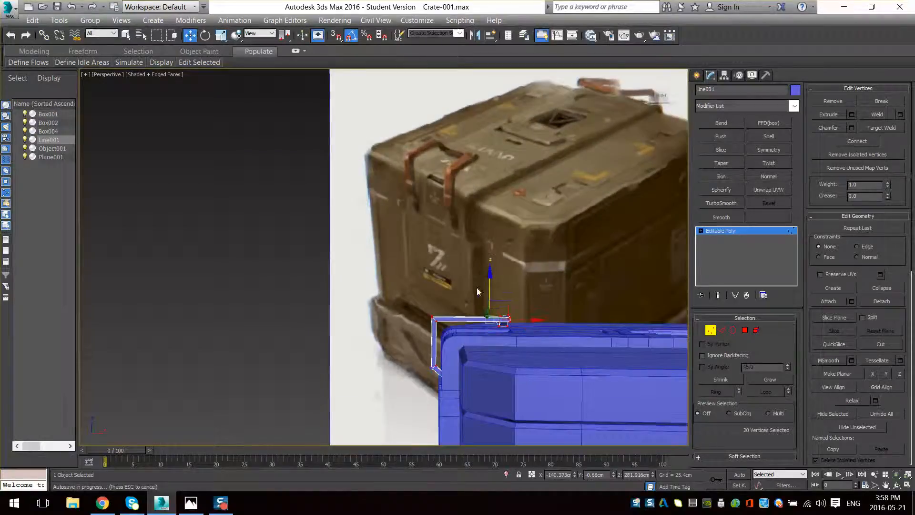
drag(490, 290, 493, 272)
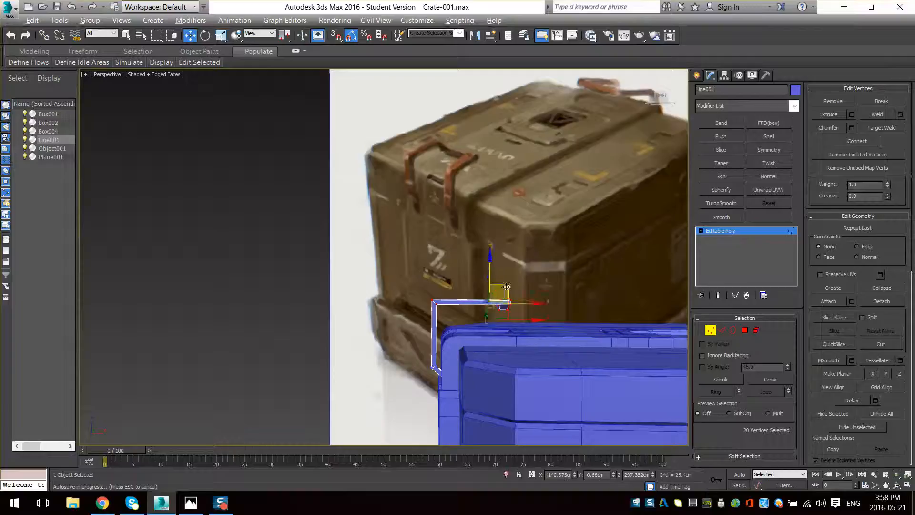
alt+middle_drag(506, 286, 526, 260)
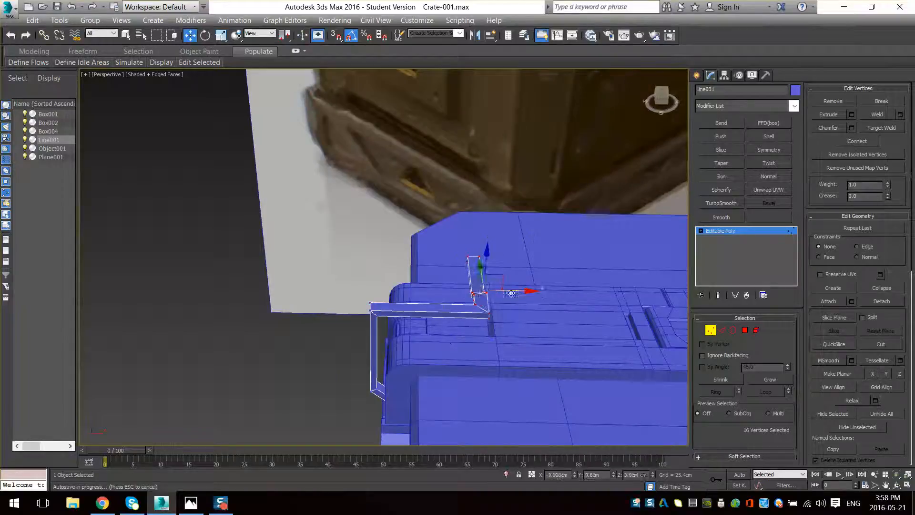
alt+middle_drag(497, 295, 548, 334)
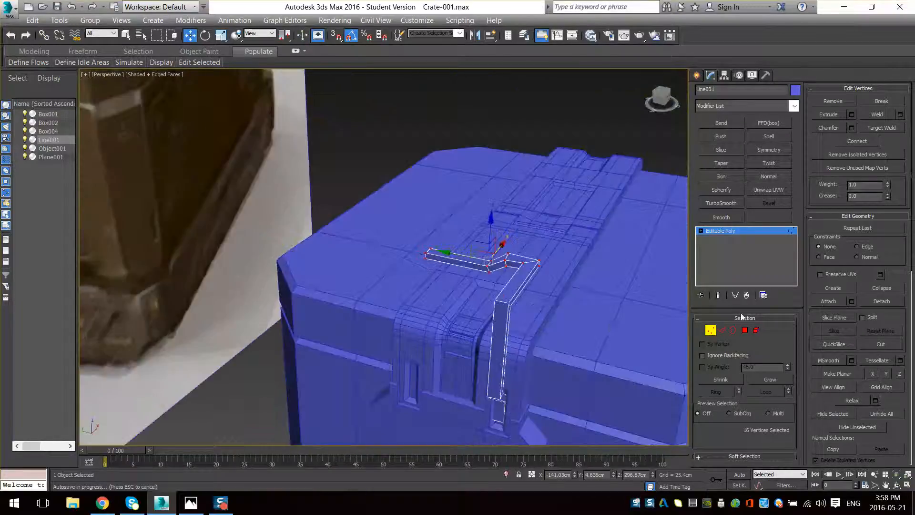
- Leave vertex editing and nudge the whole bar sideways so its lower end lines up with the latch slot
click(711, 332)
alt+middle_drag(615, 336, 507, 334)
scroll(505, 331, up, 3)
drag(429, 295, 429, 295)
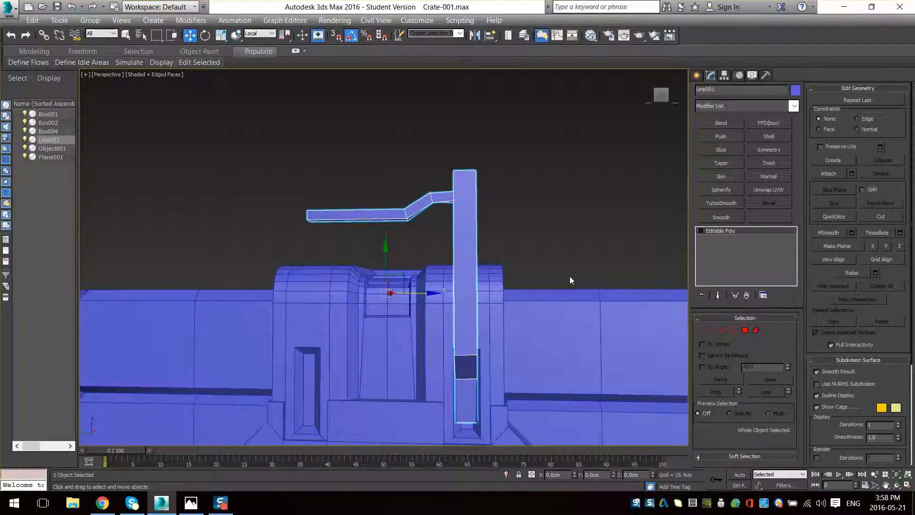
scroll(570, 280, down, 3)
mouse_move(548, 236)
alt+middle_down()
mouse_move(534, 251)
mouse_move(543, 236)
alt+middle_up()
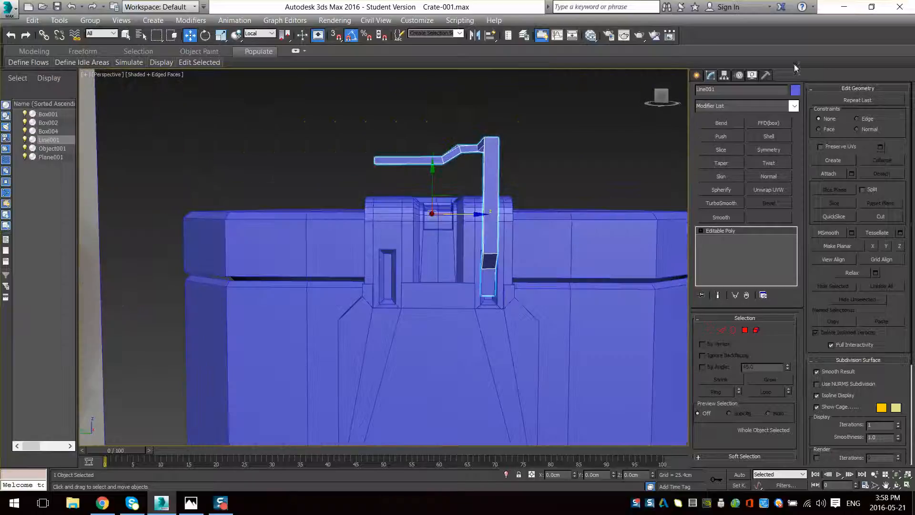
- Align only the bar's pivot to the crate body, and convert the bar to Editable Poly again
click(728, 77)
click(740, 147)
scroll(454, 220, down, 5)
alt+middle_drag(454, 190, 457, 204)
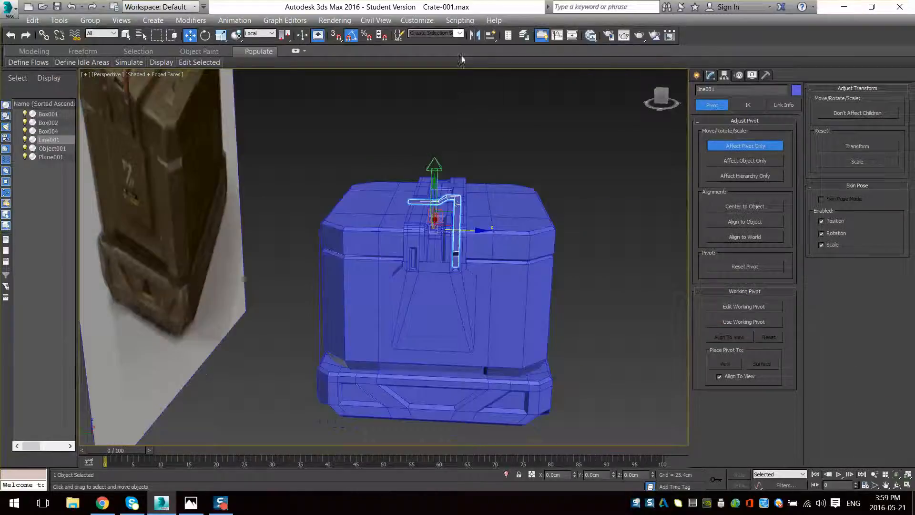
click(490, 35)
click(493, 238)
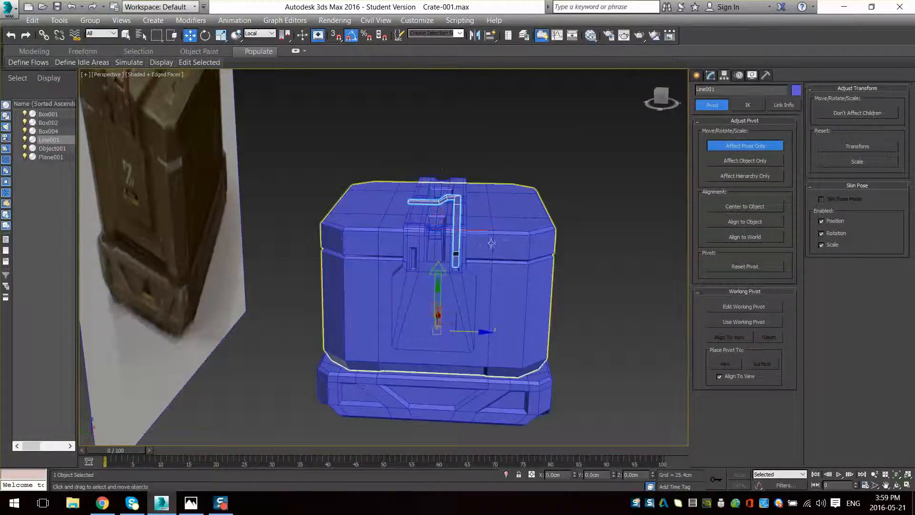
right_click(471, 232)
mouse_move(559, 351)
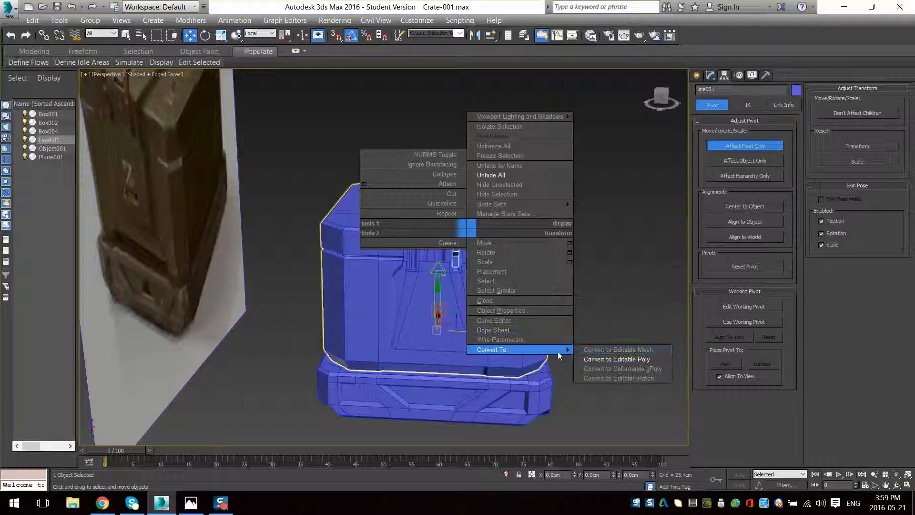
click(596, 359)
- Add a Symmetry modifier to the bar with mirror axis Z and Flip off, forming a complete handle
click(768, 150)
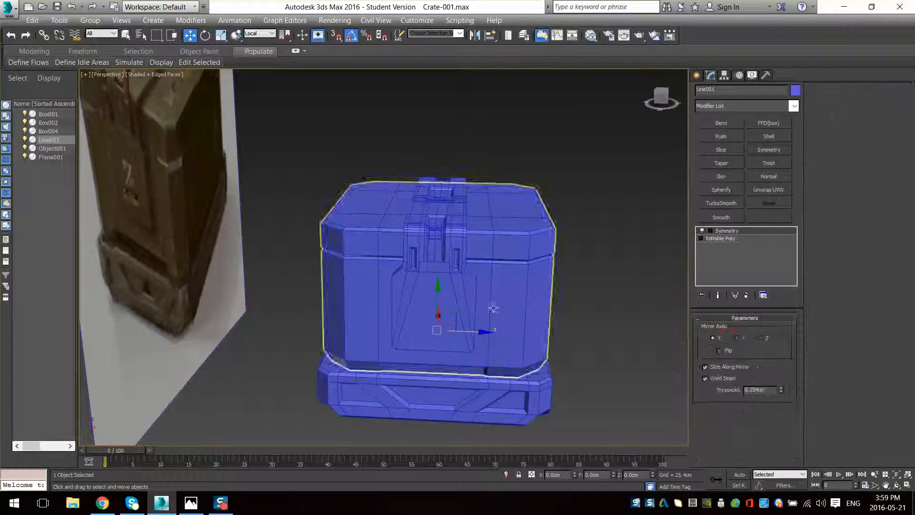
click(721, 351)
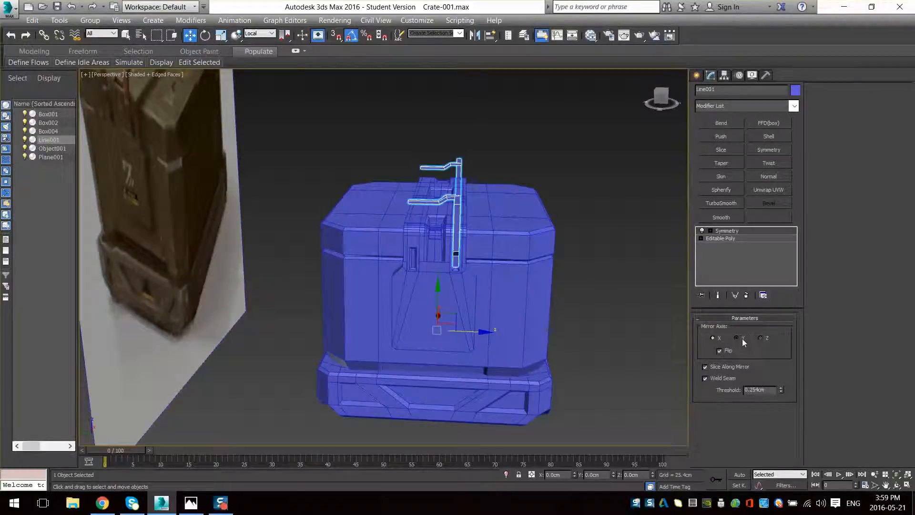
click(743, 339)
click(761, 337)
click(720, 351)
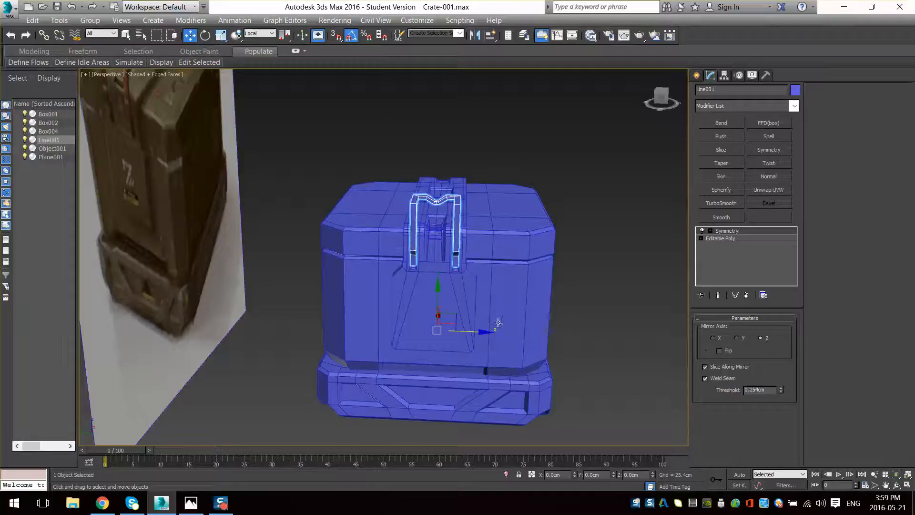
- At the bar's Editable Poly level, use Make Planar on Y to flatten the crosspiece's top faces on both sides of the slope
scroll(498, 323, up, 4)
alt+middle_drag(498, 323, 407, 318)
click(730, 239)
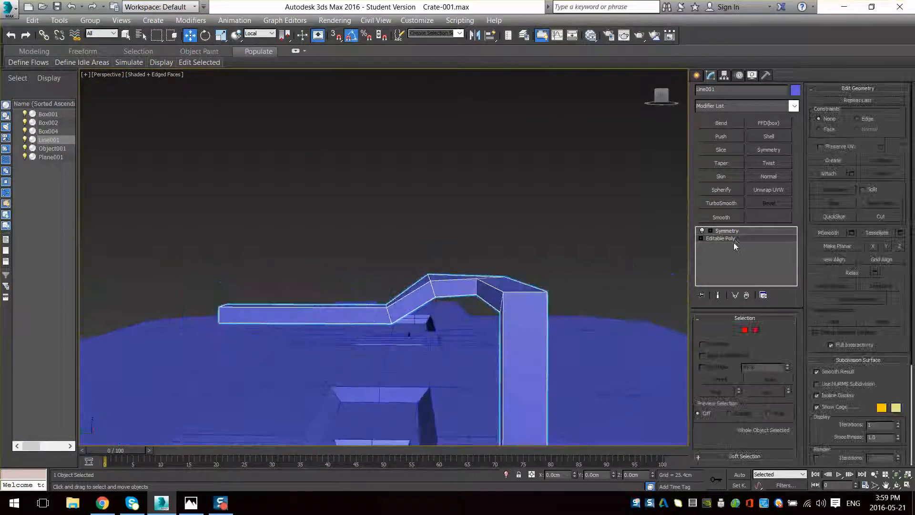
click(745, 330)
click(439, 279)
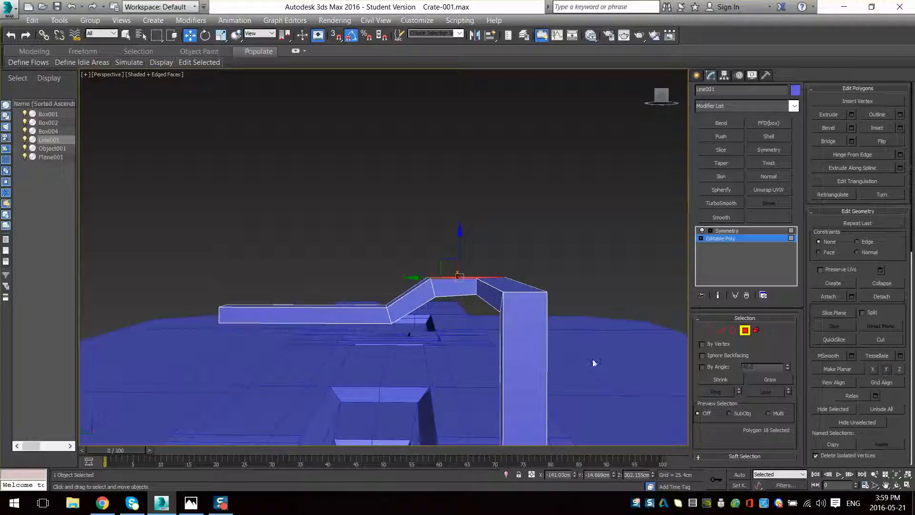
ctrl+click(505, 293)
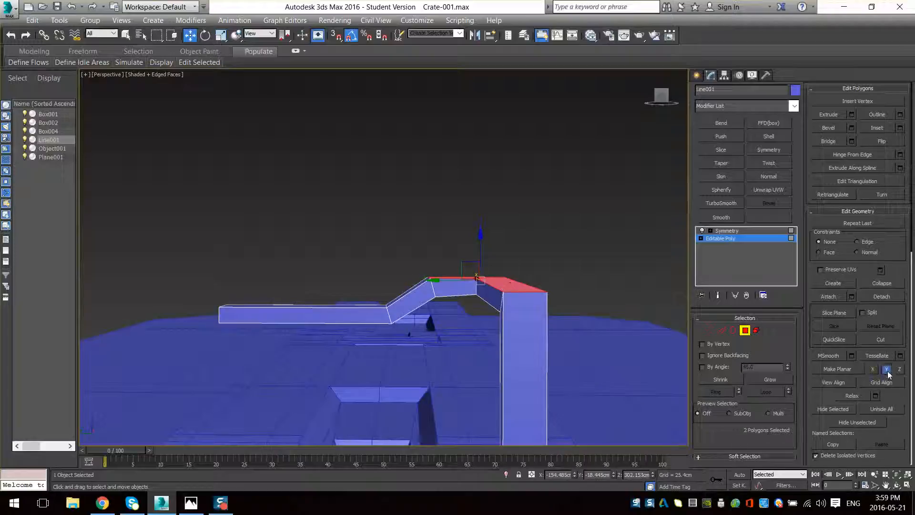
alt+middle_drag(380, 316, 372, 296)
click(371, 295)
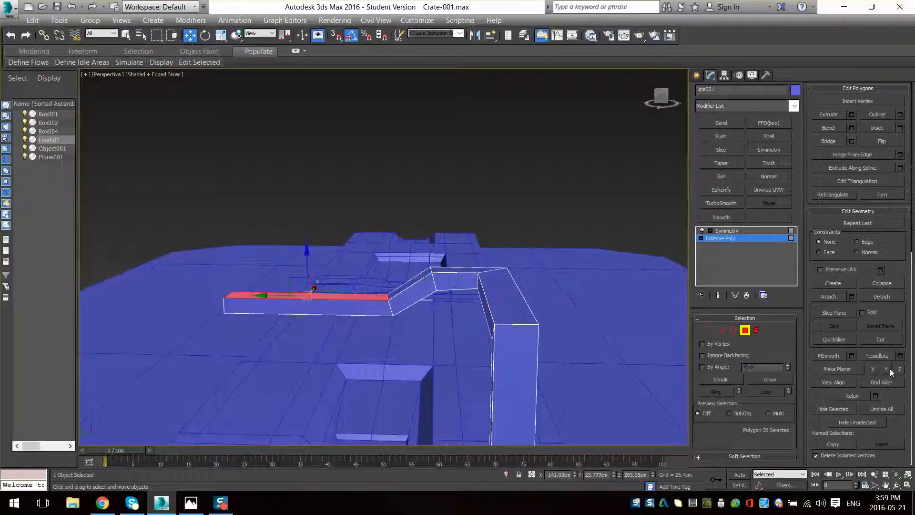
- Flatten the crosspiece's underside faces along Y with Make Planar, treating the raised part and the lower inner part separately
alt+middle_drag(456, 307, 484, 292)
ctrl+click(443, 309)
ctrl+click(382, 318)
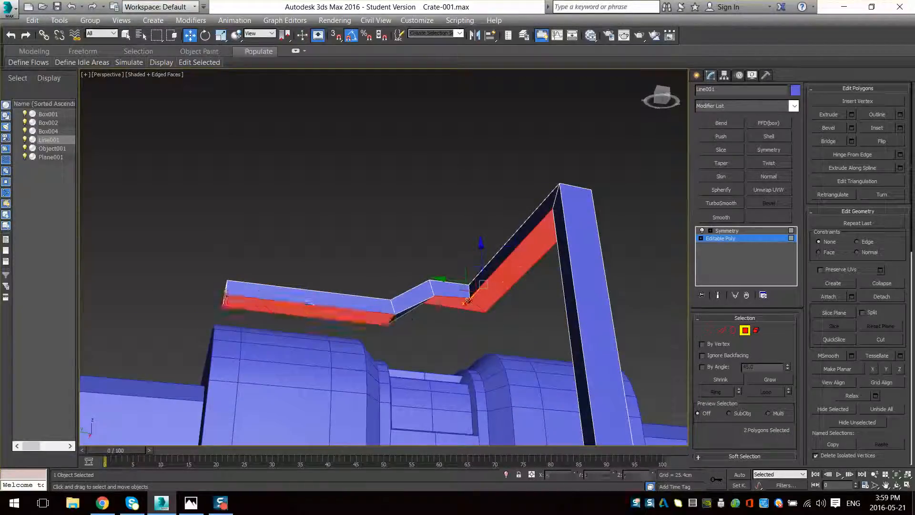
key(ctrl+z)
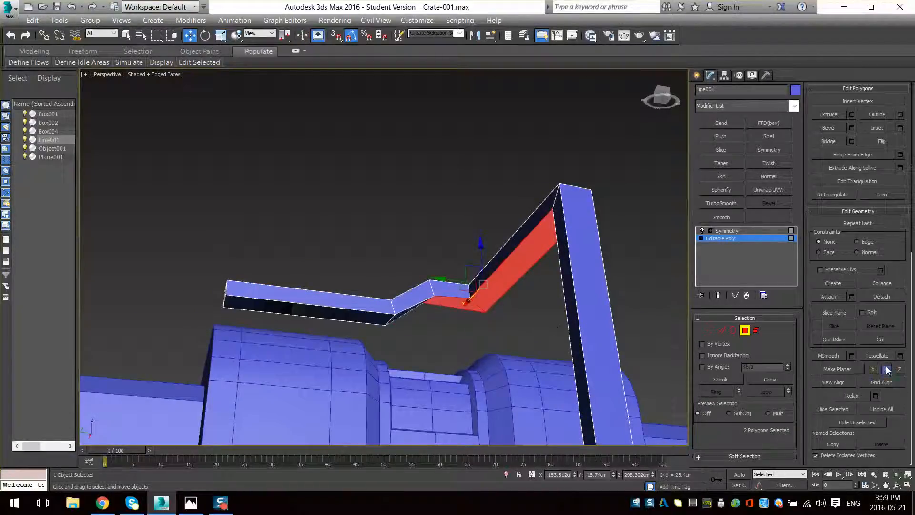
click(381, 318)
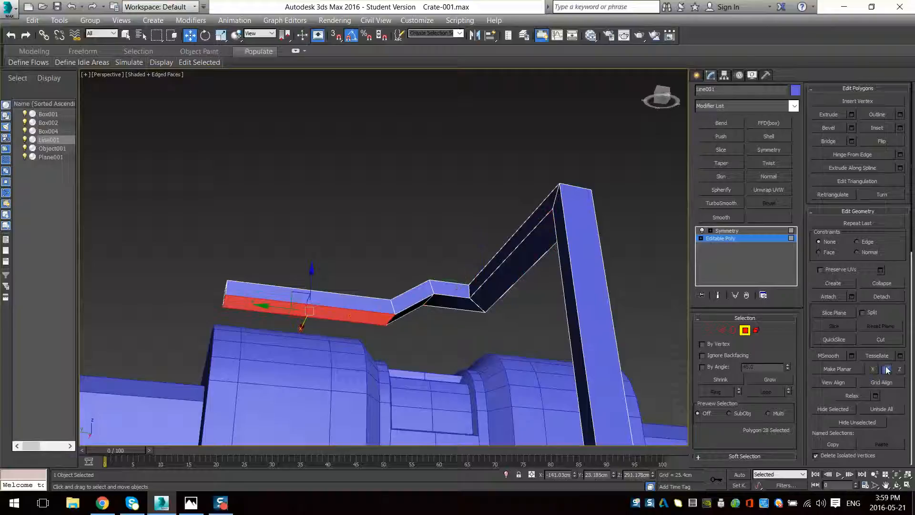
- In the top view, move the vertices at the crosspiece's two bends along Y so their edges run straight across the bar
alt+middle_drag(486, 326, 491, 427)
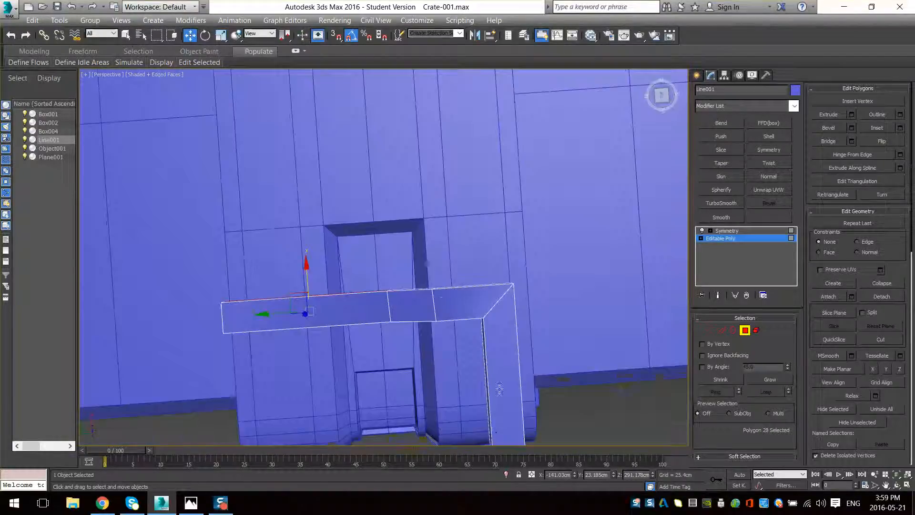
key(t)
scroll(419, 245, up, 6)
key(1)
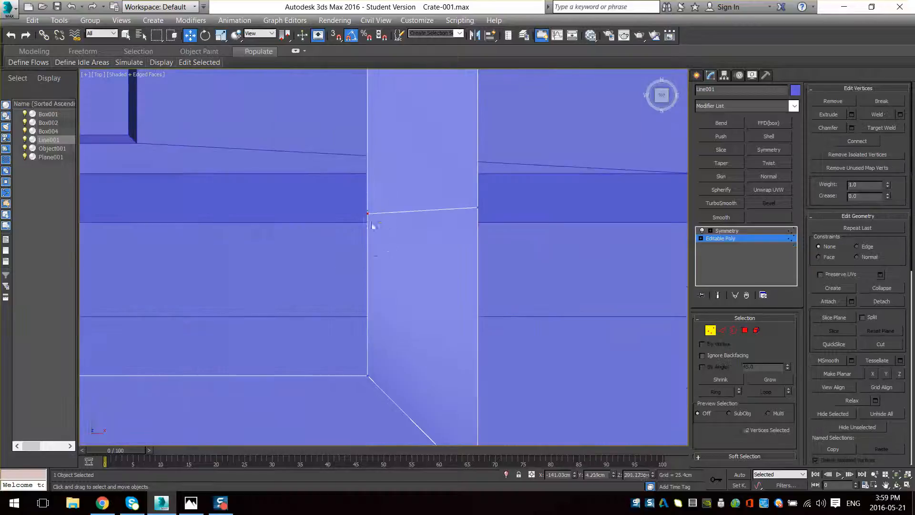
key(F3)
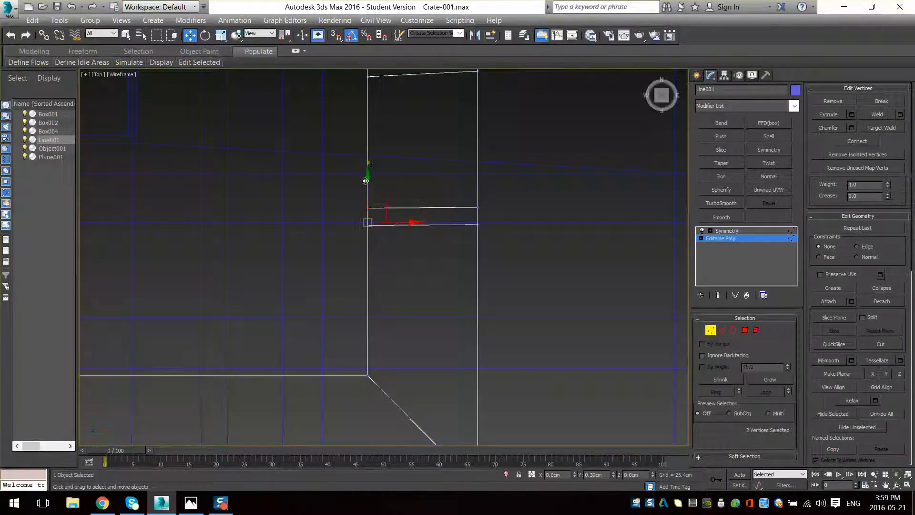
middle_drag(422, 133, 423, 263)
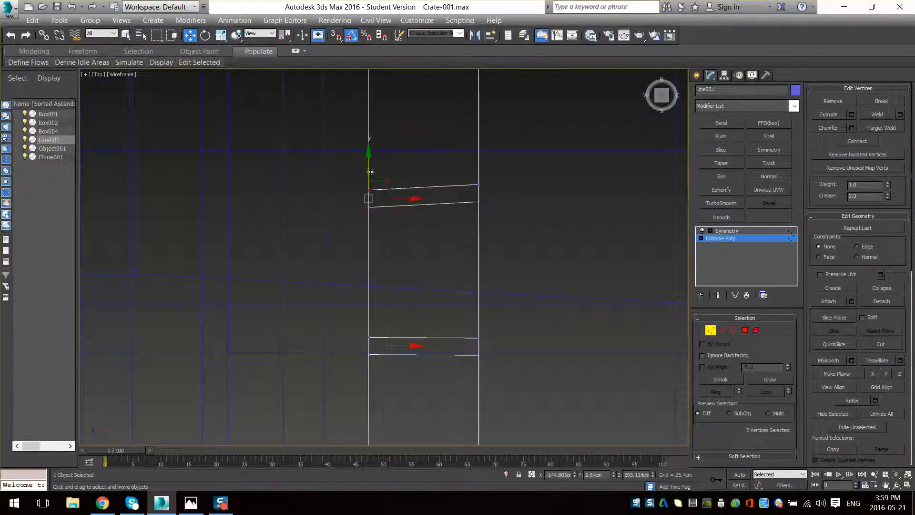
scroll(426, 339, down, 5)
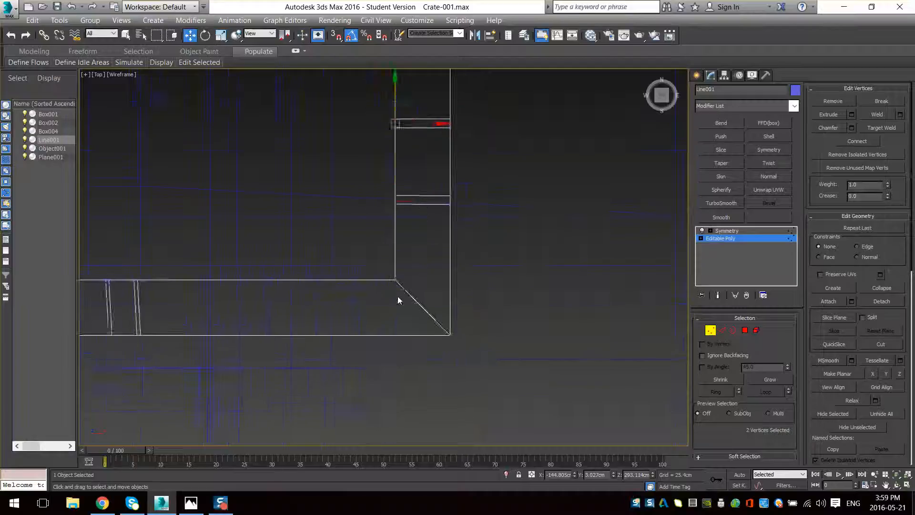
- Shift the eight vertices on one side of the leg's bends by about -0.41 cm in X so the edges run square across
scroll(466, 314, up, 3)
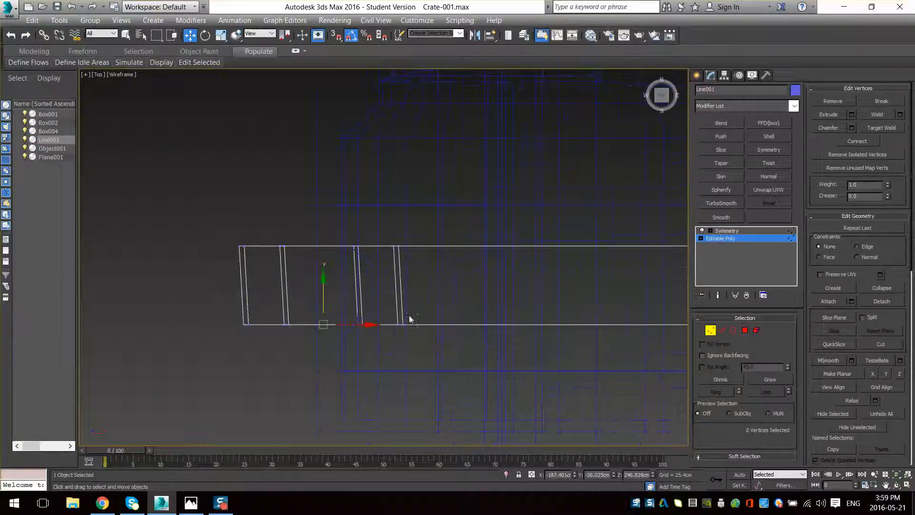
drag(354, 325, 351, 324)
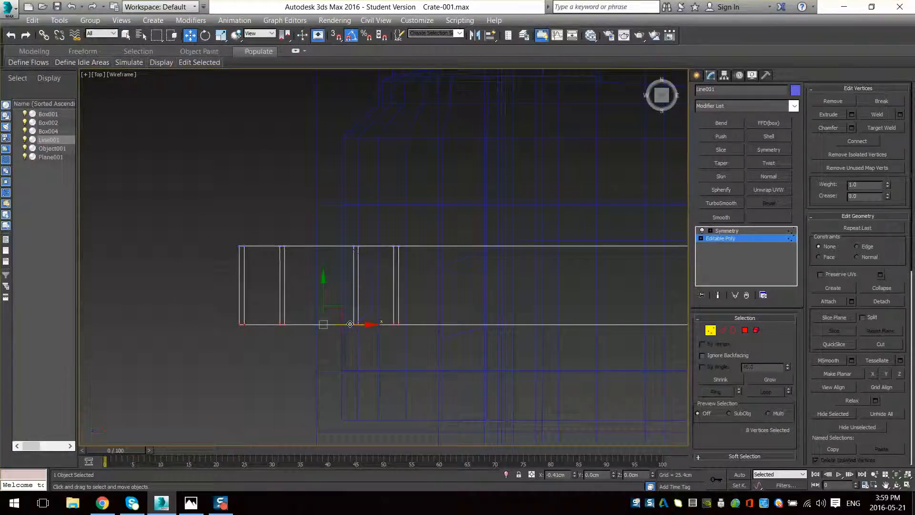
scroll(362, 325, down, 2)
middle_drag(591, 327, 443, 337)
middle_drag(572, 157, 499, 307)
scroll(485, 305, down, 2)
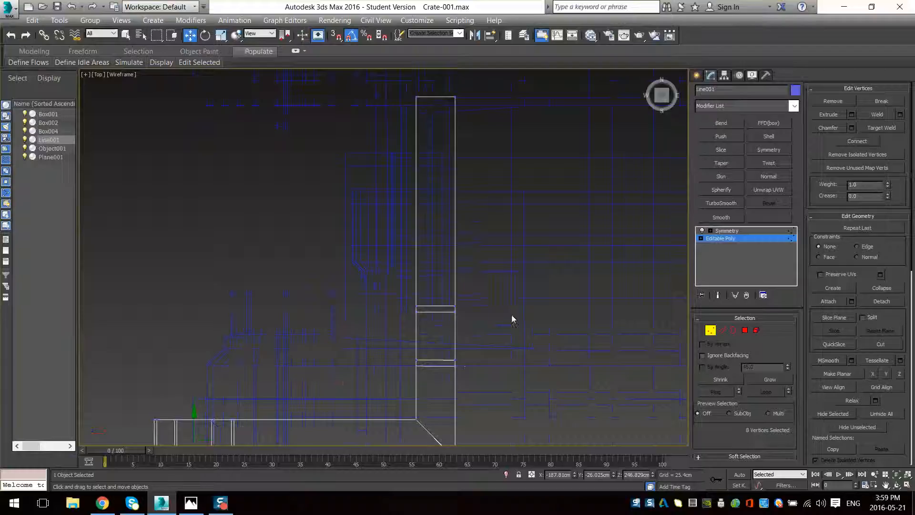
key(F3)
- Move the eight vertices of the crosspiece's sloped section along Y toward the upright leg, widening the central dip
click(711, 331)
alt+middle_drag(444, 366, 432, 262)
click(380, 133)
key(1)
drag(380, 133, 274, 249)
alt+middle_drag(350, 216, 344, 220)
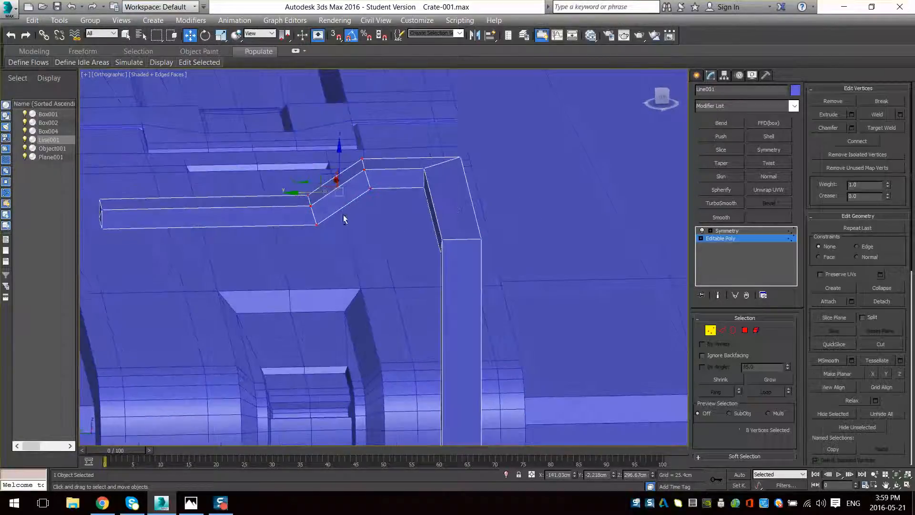
drag(308, 194, 327, 193)
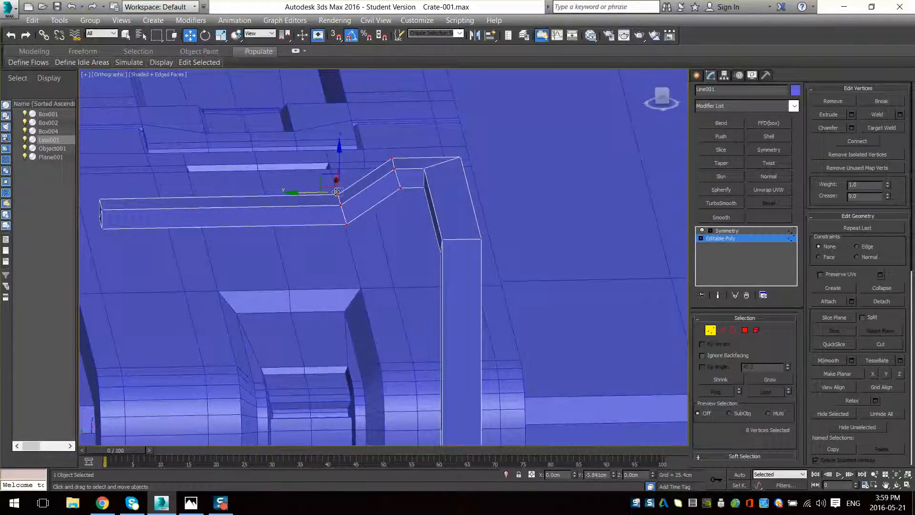
- In the front view, adjust the four upper corner vertices along X until the bar's upright leg is vertical
alt+middle_drag(339, 192, 384, 238)
key(f)
key(F3)
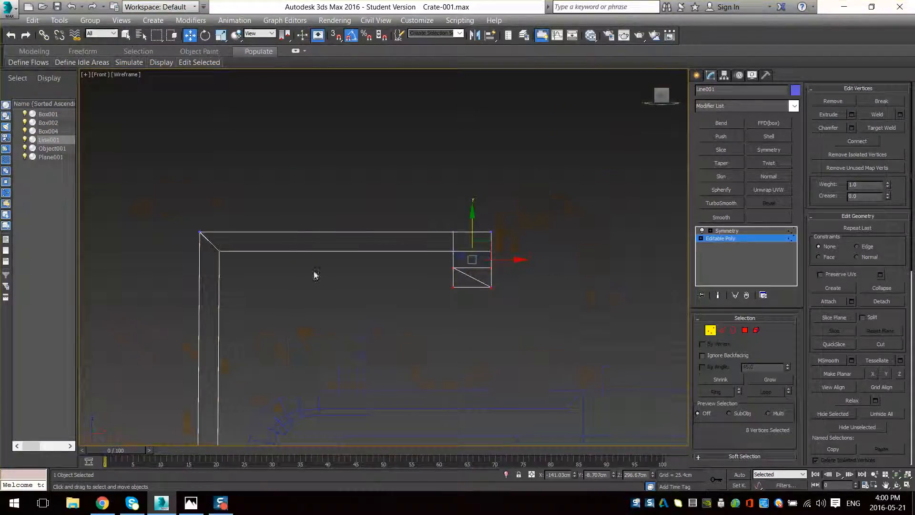
middle_drag(314, 275, 415, 137)
drag(261, 184, 262, 182)
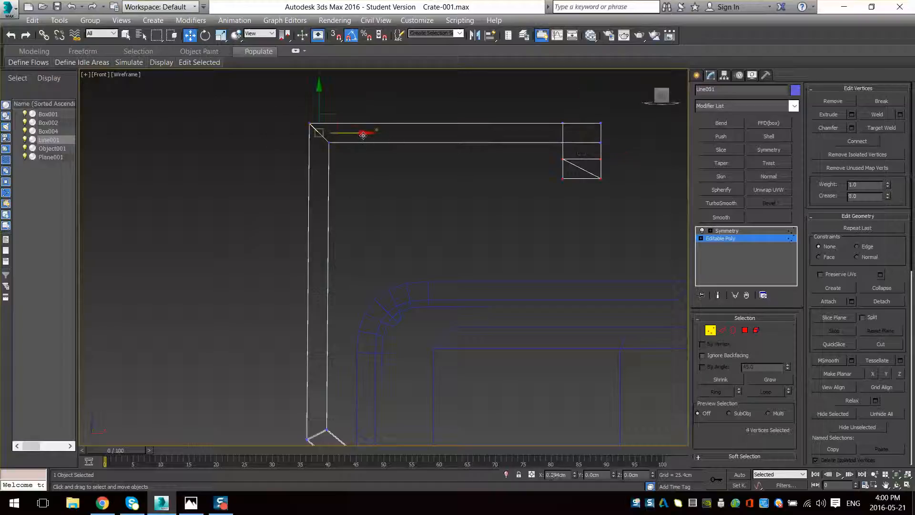
drag(363, 136, 359, 135)
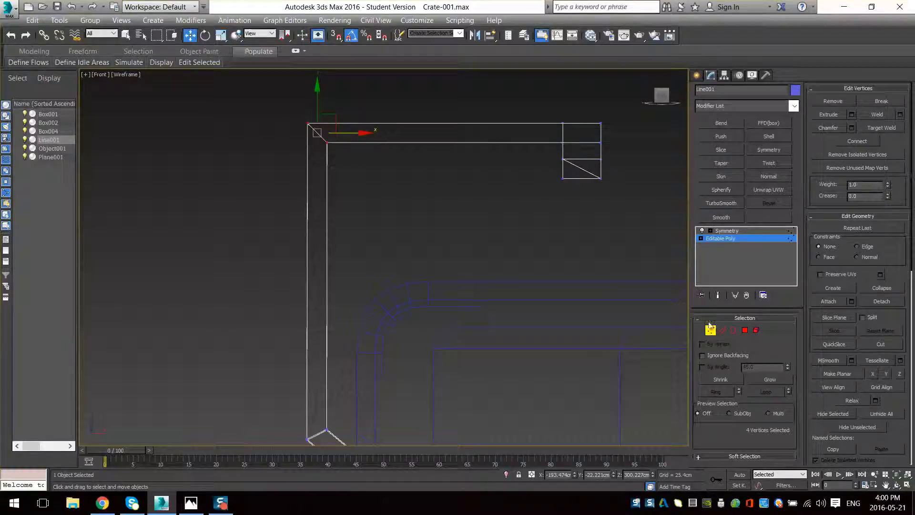
- Change the upper corner's vertex selection into its four edges, and bring the corner into a shaded, angled view
click(722, 330)
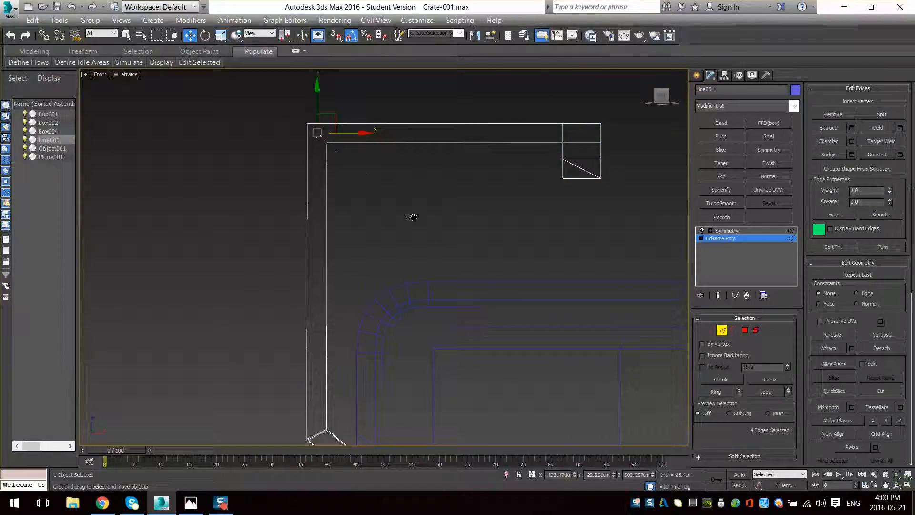
alt+middle_drag(413, 218, 458, 247)
key(F3)
mouse_move(479, 219)
middle_down()
mouse_move(534, 279)
mouse_move(568, 237)
middle_up()
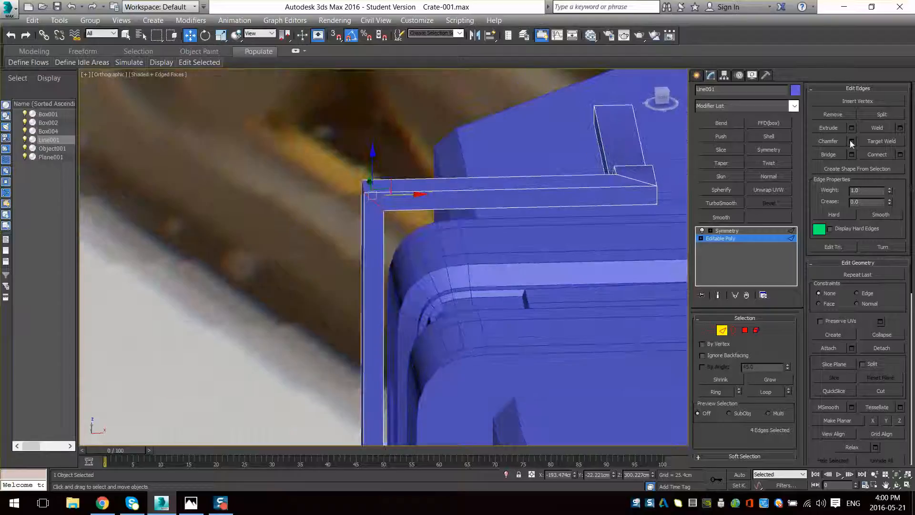
- Try chamfering the four upper corner edges by 40.507 cm with 1 segment
click(851, 142)
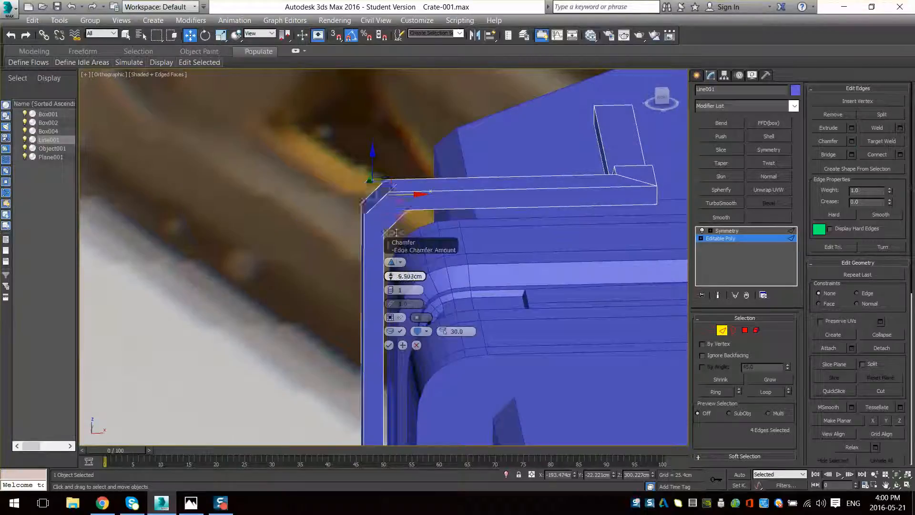
drag(396, 233, 377, 142)
drag(390, 287, 396, 242)
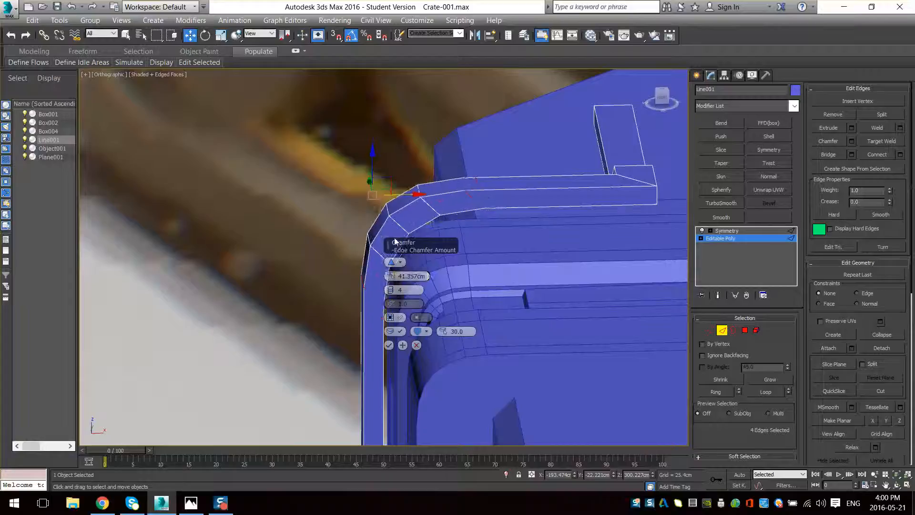
alt+middle_drag(405, 243, 481, 248)
drag(393, 276, 393, 280)
right_click(392, 290)
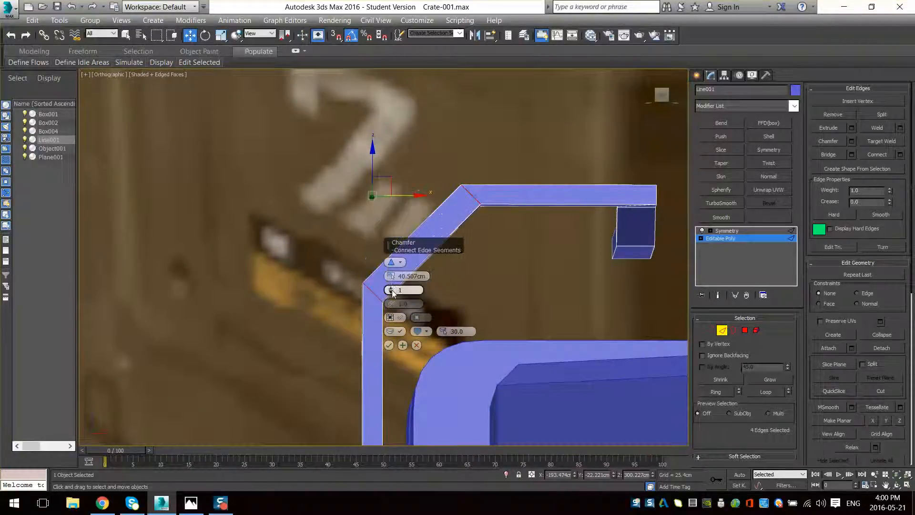
click(389, 345)
scroll(457, 313, down, 5)
scroll(457, 313, down, 6)
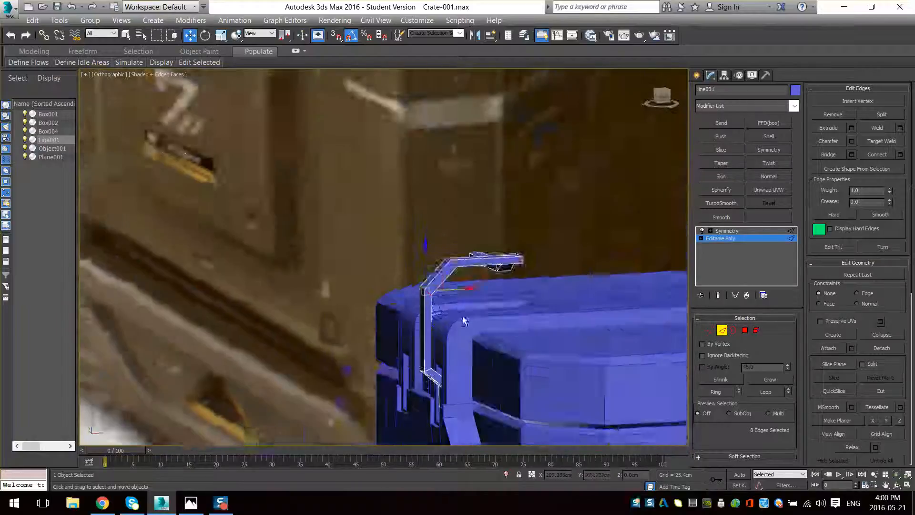
scroll(506, 321, up, 6)
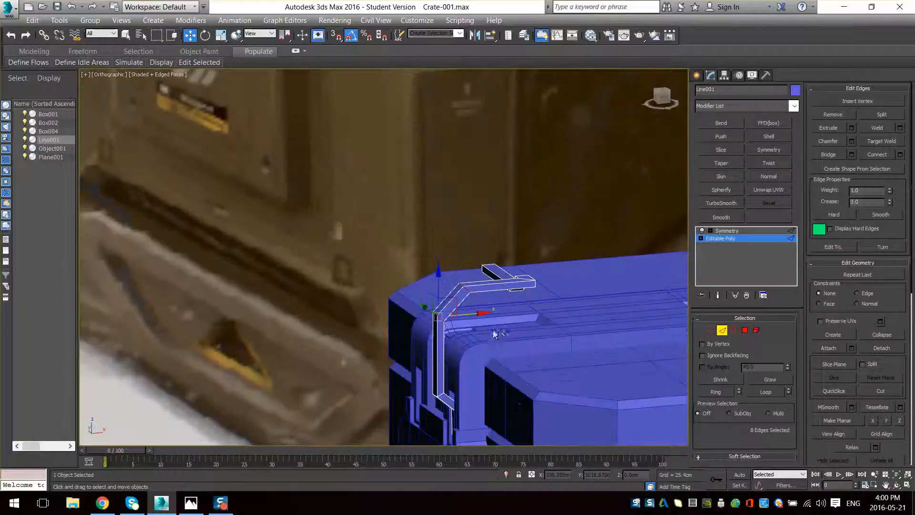
- Chamfer the four upper corner edges by a smaller amount with 1 segment, and return to the Symmetry level
click(852, 142)
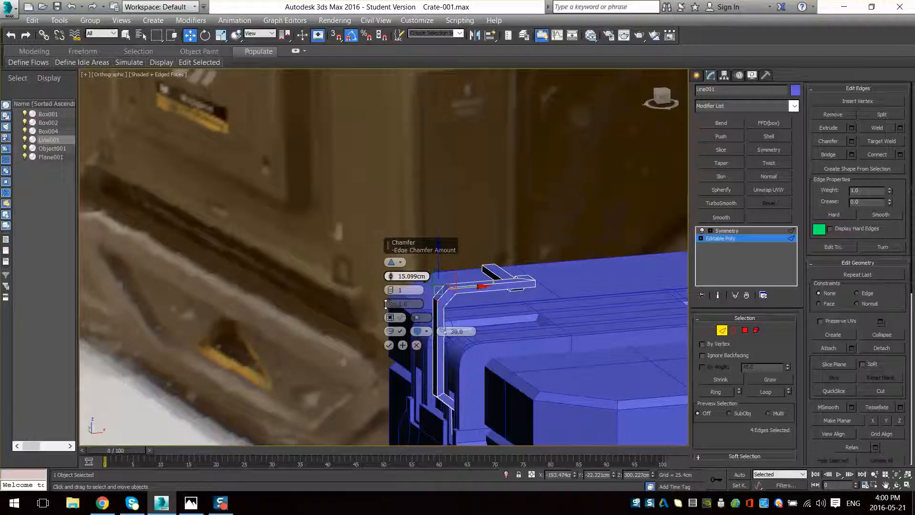
click(389, 346)
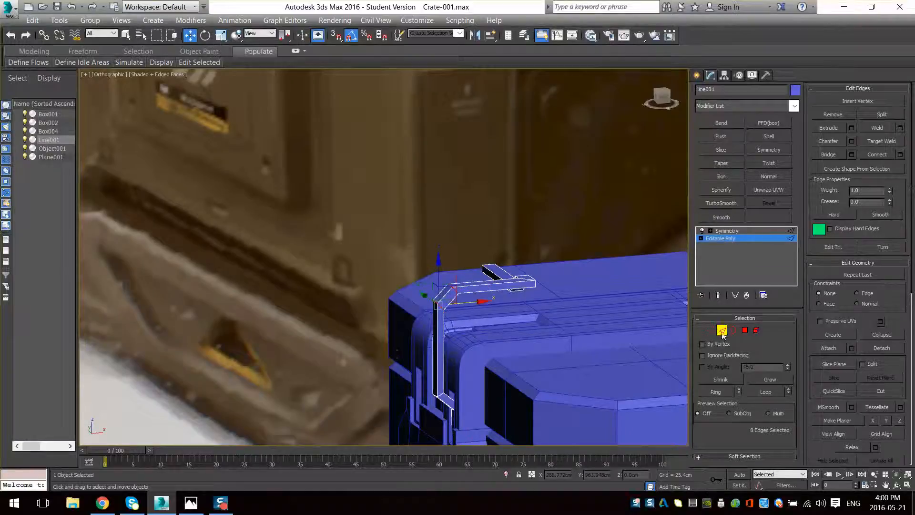
click(723, 335)
click(748, 230)
- Turn off edged faces in the viewport, and convert the mirrored handle to Editable Poly
alt+middle_drag(486, 300, 546, 353)
key(F4)
scroll(536, 373, down, 3)
middle_drag(546, 281, 536, 342)
scroll(536, 351, down, 2)
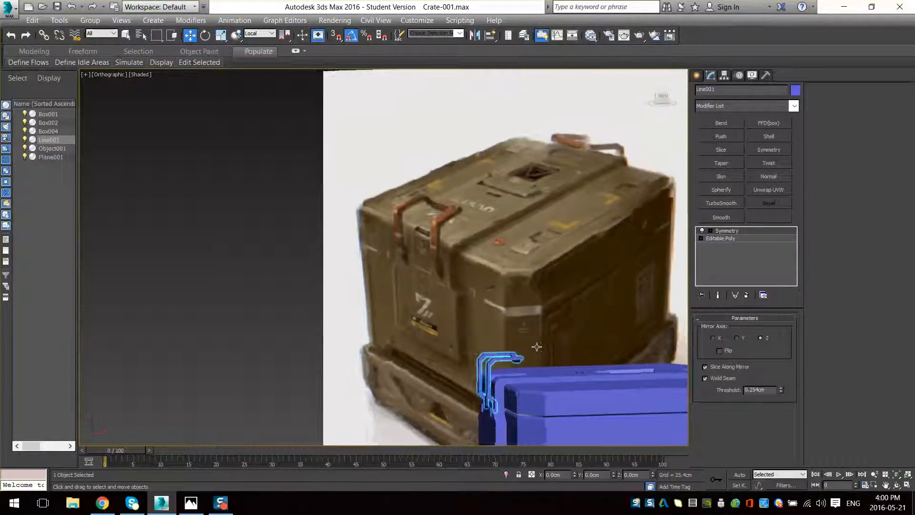
scroll(595, 405, up, 4)
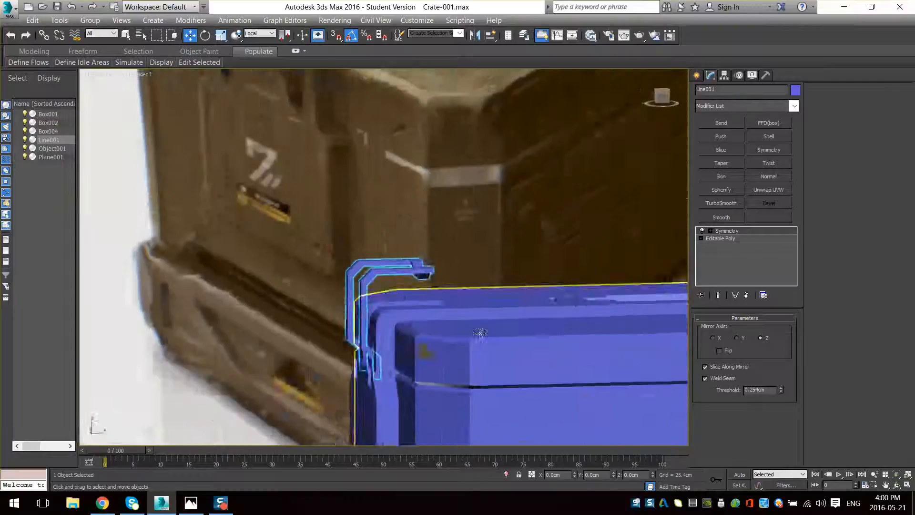
right_click(479, 255)
mouse_move(524, 376)
click(620, 386)
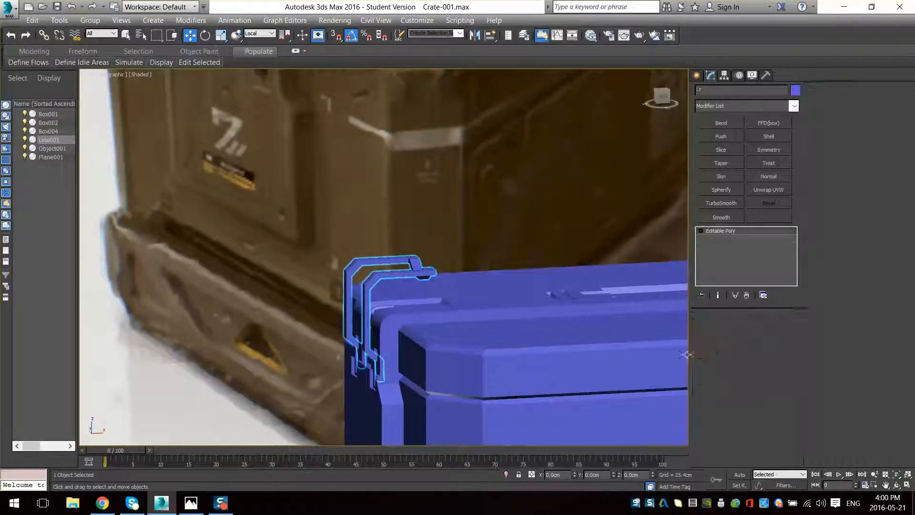
- Lower the 44 vertices of the handle's upper section closer to the crate lid, to about 283.5 cm in Z
click(711, 330)
mouse_move(435, 283)
middle_down()
mouse_move(471, 310)
mouse_move(429, 282)
middle_up()
drag(504, 244, 414, 305)
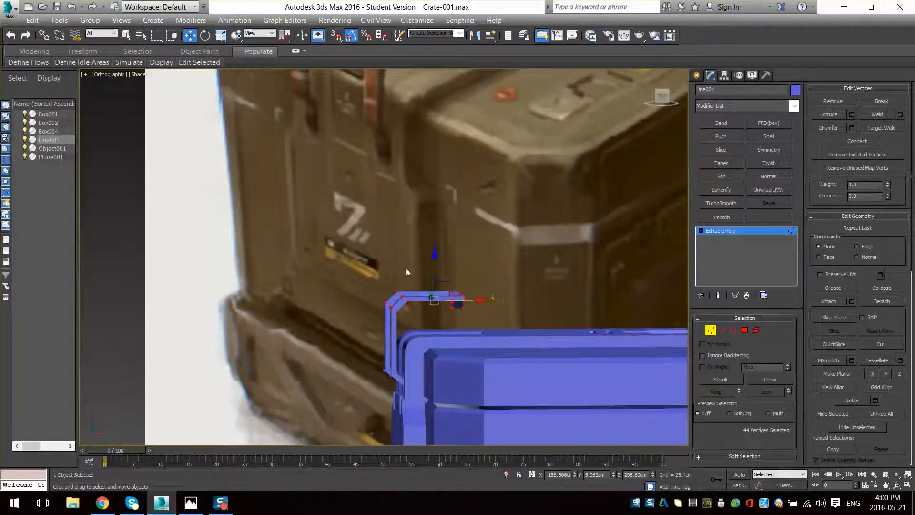
drag(431, 268, 428, 281)
alt+middle_drag(428, 281, 477, 284)
scroll(478, 285, down, 4)
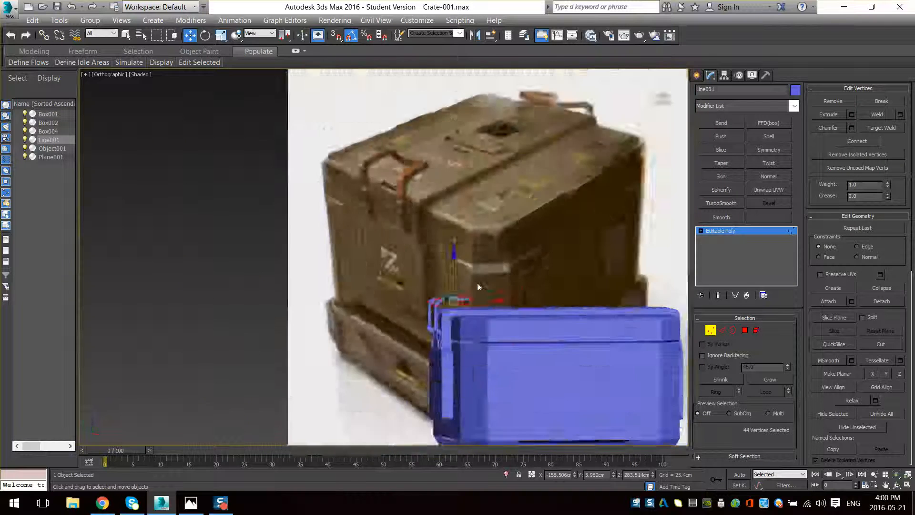
middle_drag(545, 256, 485, 285)
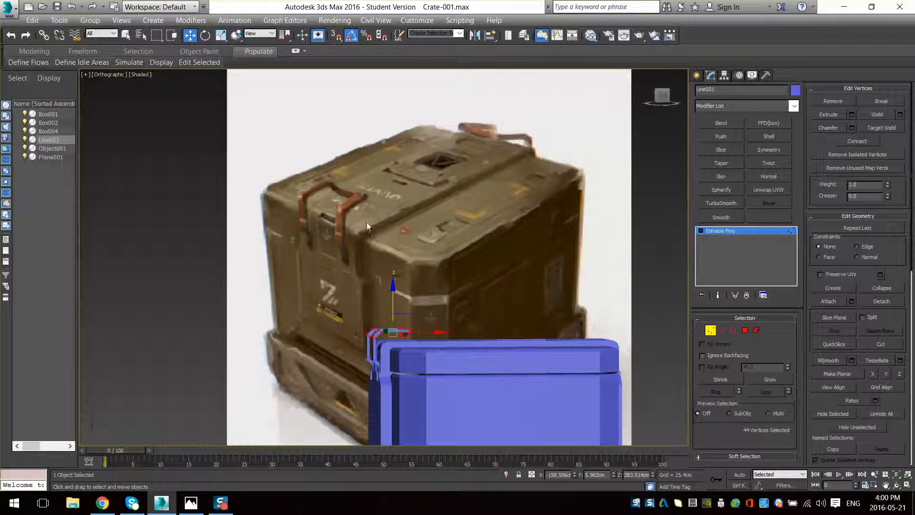
- Turn edged faces on in the viewport and leave the handle's vertex editing level
mouse_move(446, 326)
alt+middle_down()
mouse_move(465, 354)
mouse_move(447, 356)
mouse_move(490, 411)
alt+middle_up()
scroll(448, 354, down, 2)
scroll(490, 411, up, 3)
key(F4)
click(710, 330)
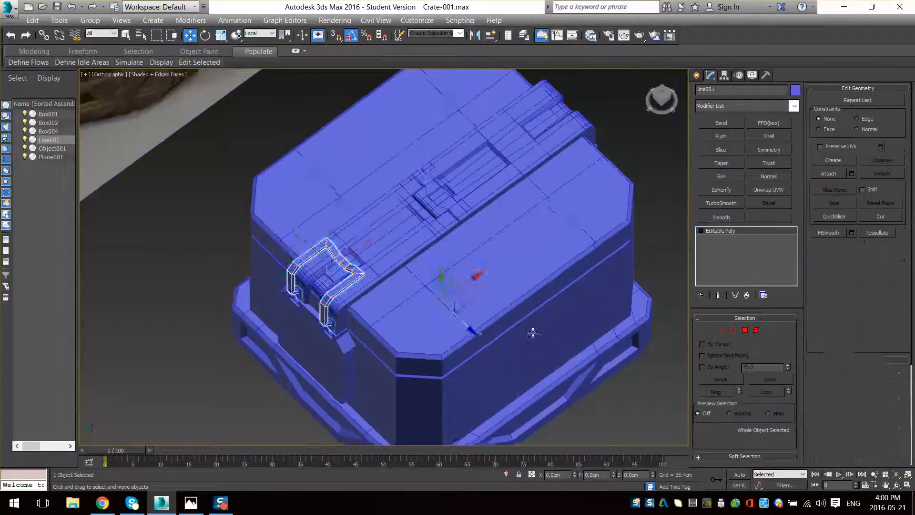
alt+middle_drag(533, 331, 496, 324)
alt+middle_drag(626, 293, 616, 293)
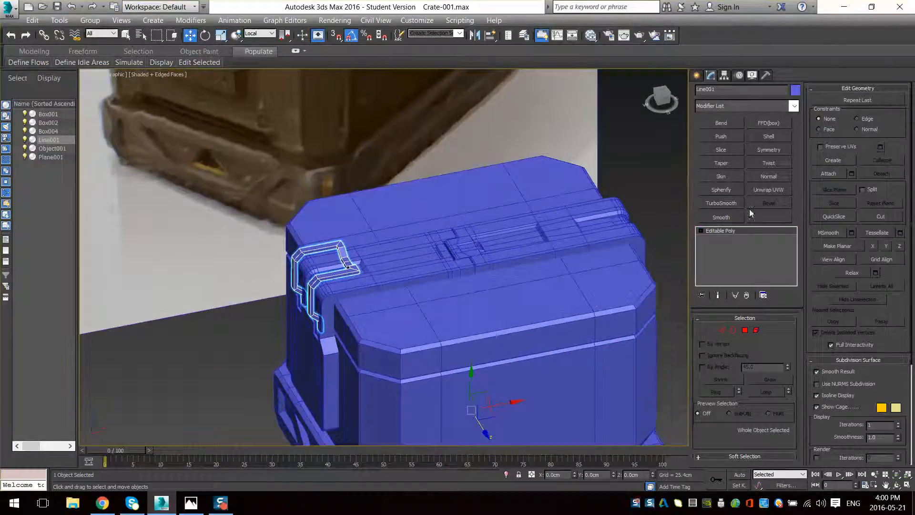
- Mirror the handle to the crate's opposite end with Symmetry on the X axis, flipped, and convert it to Editable Poly
click(768, 150)
click(719, 351)
alt+middle_drag(476, 286, 447, 278)
right_click(460, 241)
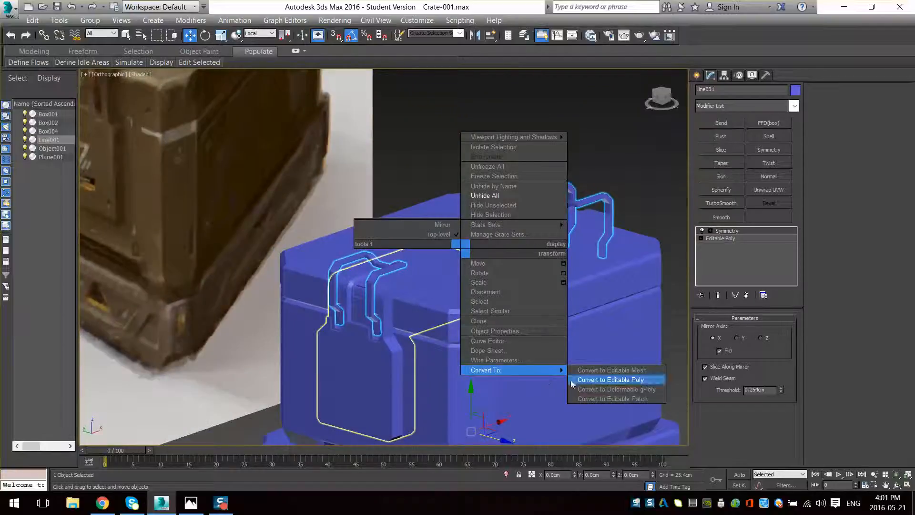
click(570, 379)
- Switch the viewport to perspective, set the handles' object color to red, and deselect them
scroll(548, 353, down, 4)
alt+middle_drag(548, 353, 472, 324)
key(p)
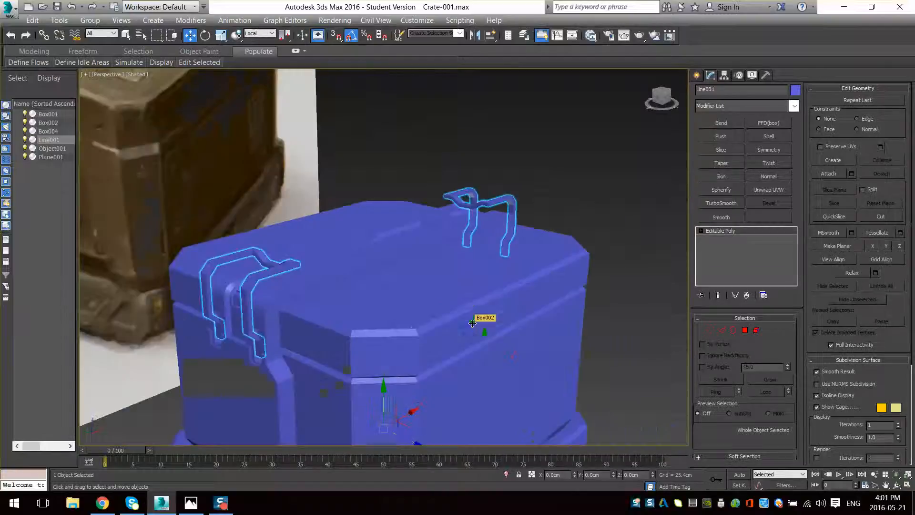
click(796, 90)
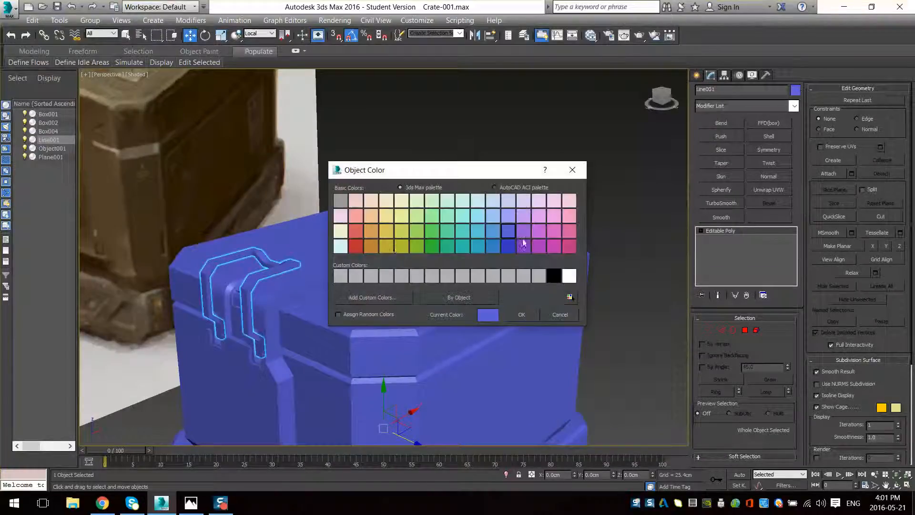
click(365, 244)
click(518, 316)
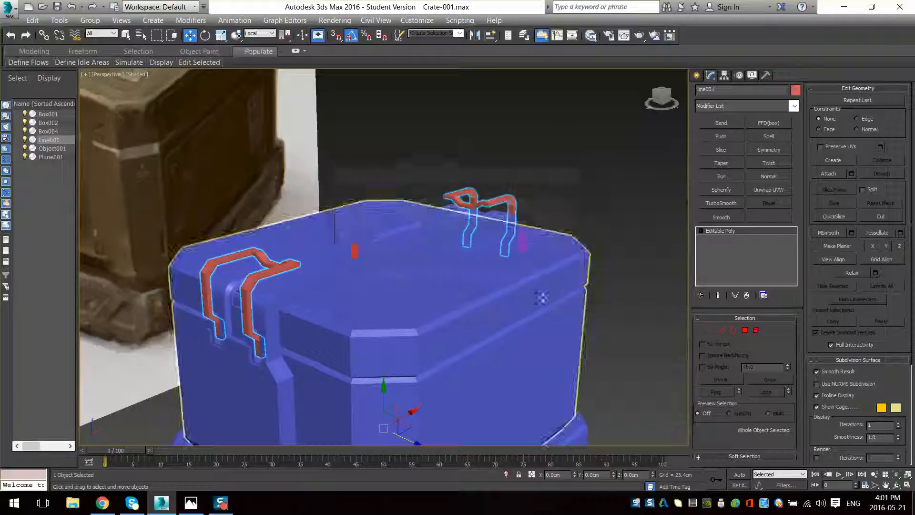
click(540, 173)
- Assign the 01 - Default material to the crate body and base using the Compact Material Editor
scroll(538, 229, down, 5)
click(489, 285)
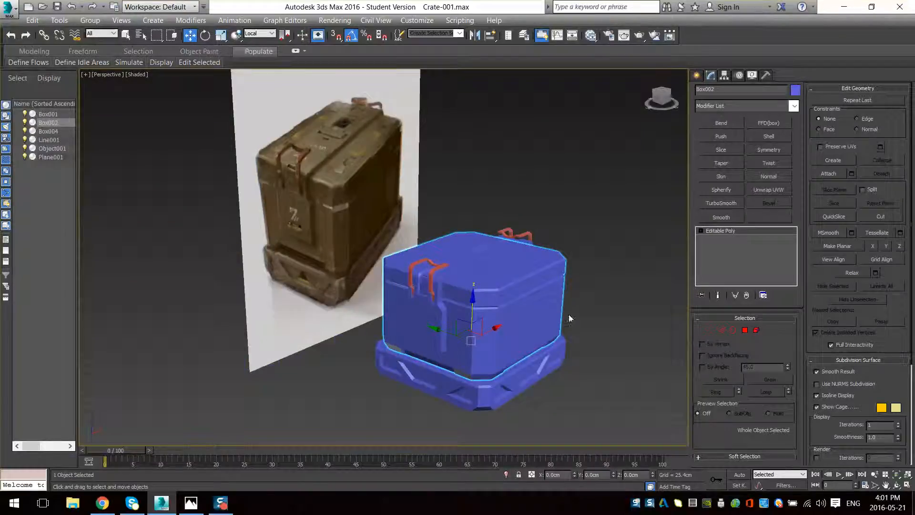
ctrl+click(504, 326)
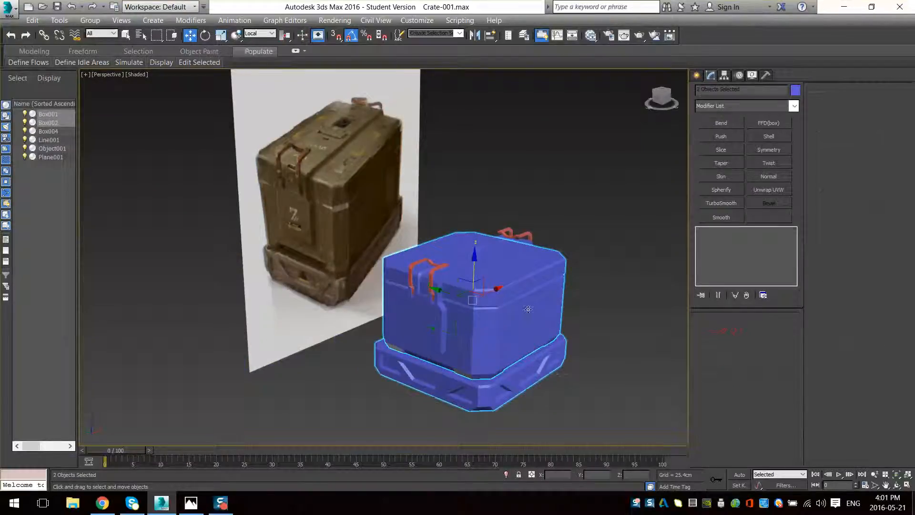
key(m)
click(66, 72)
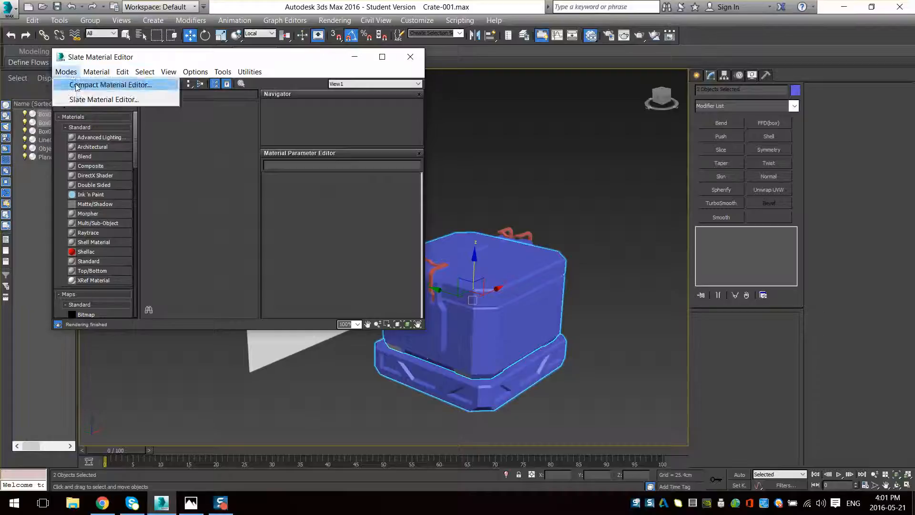
click(76, 86)
click(152, 218)
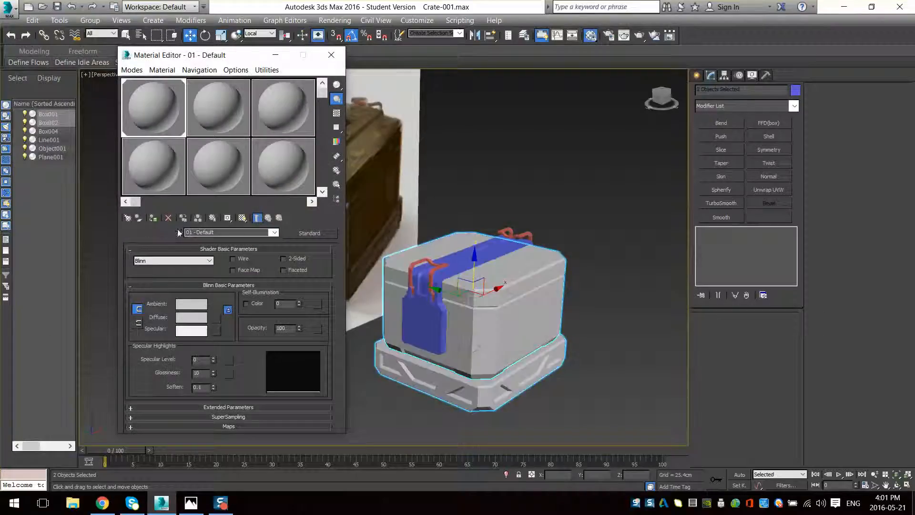
- Add the end panel and central lid strip parts to the selection and assign them the 01 - Default material
alt+middle_drag(548, 339, 515, 378)
ctrl+click(439, 356)
ctrl+click(530, 279)
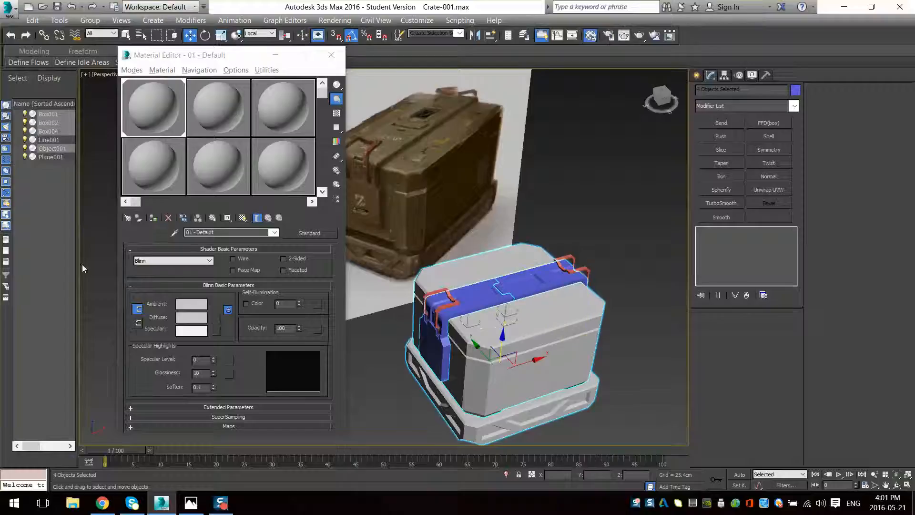
click(153, 218)
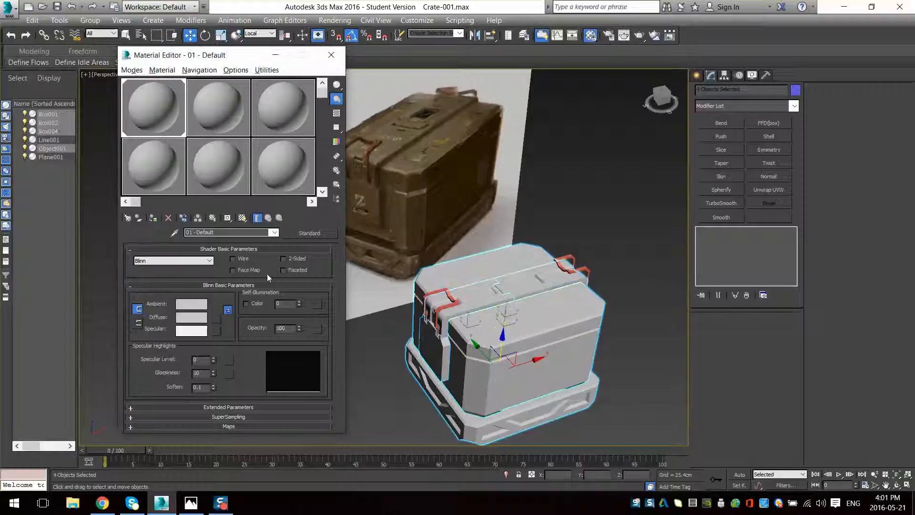
- Set the 01 - Default material's diffuse color to a dark brown of about red 61, green 43, blue 23
click(216, 319)
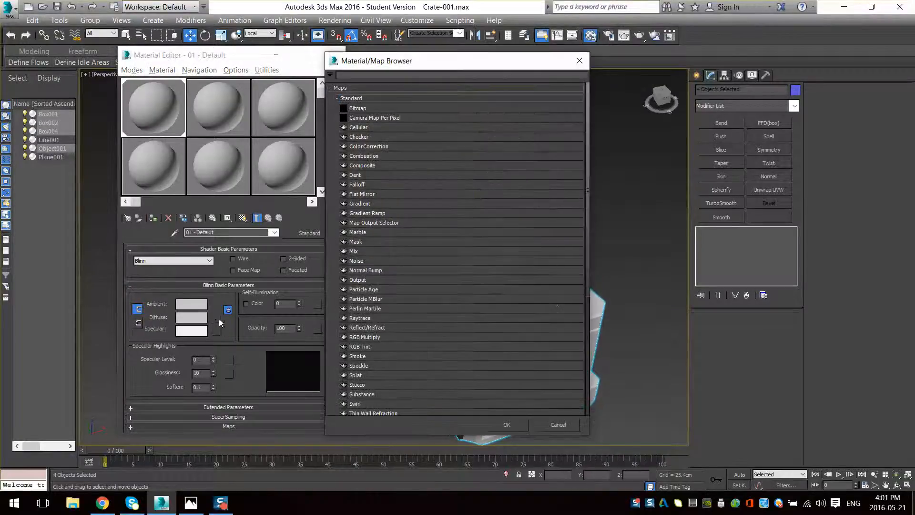
click(557, 424)
click(191, 317)
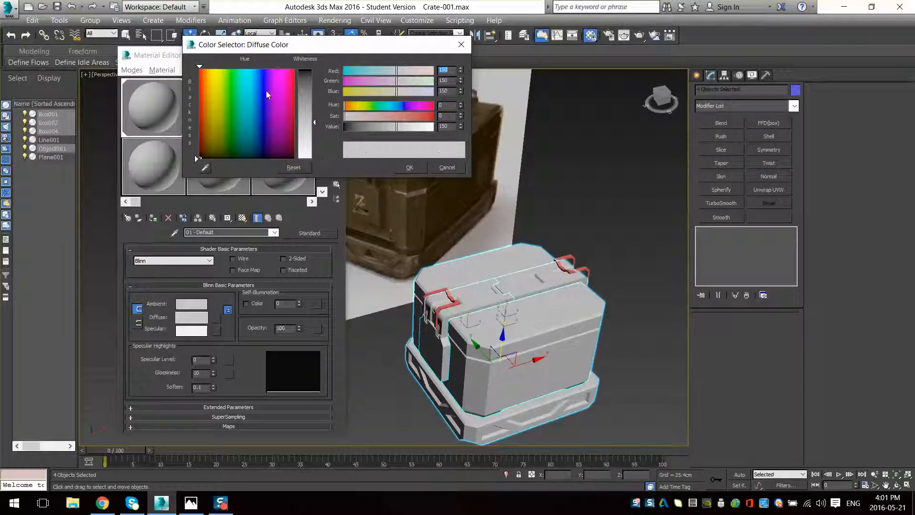
mouse_move(208, 91)
mouse_down()
mouse_move(202, 132)
mouse_move(203, 105)
mouse_up()
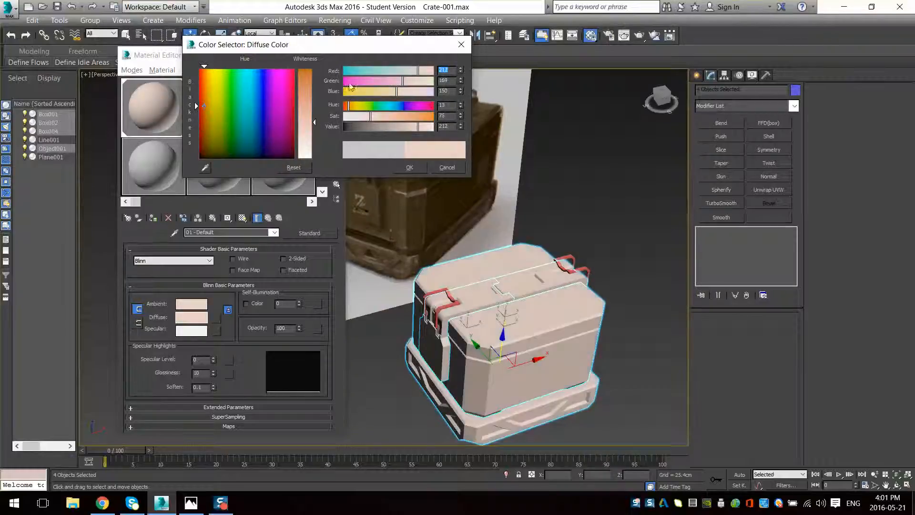
click(306, 70)
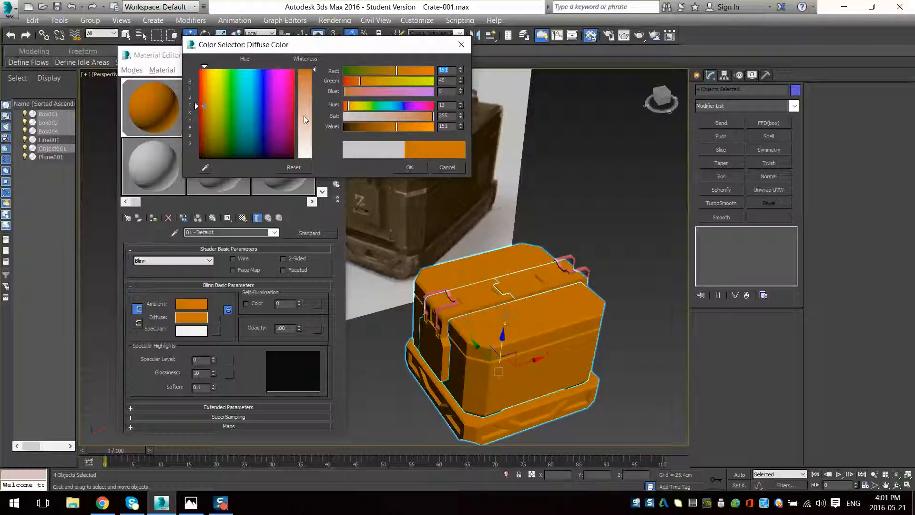
drag(207, 113, 207, 147)
drag(311, 84, 307, 82)
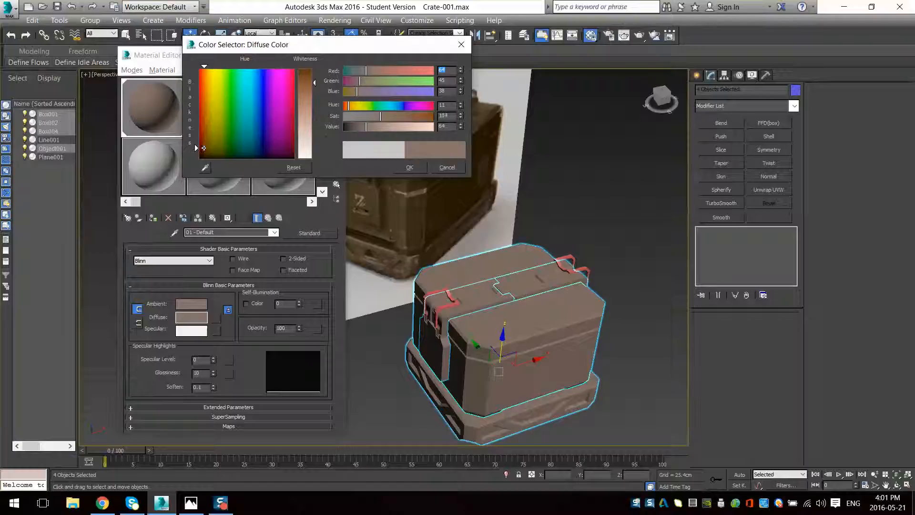
drag(308, 86, 308, 81)
drag(206, 148, 207, 147)
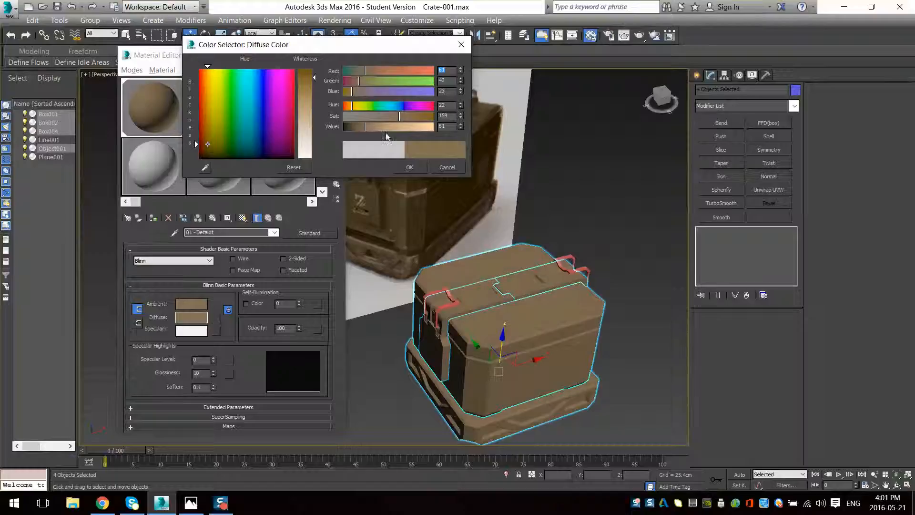
click(409, 168)
- Assign the 07 - Default material to the handles with a dull red diffuse of about 74, 33, 33, and close the material editor
scroll(548, 247, up, 3)
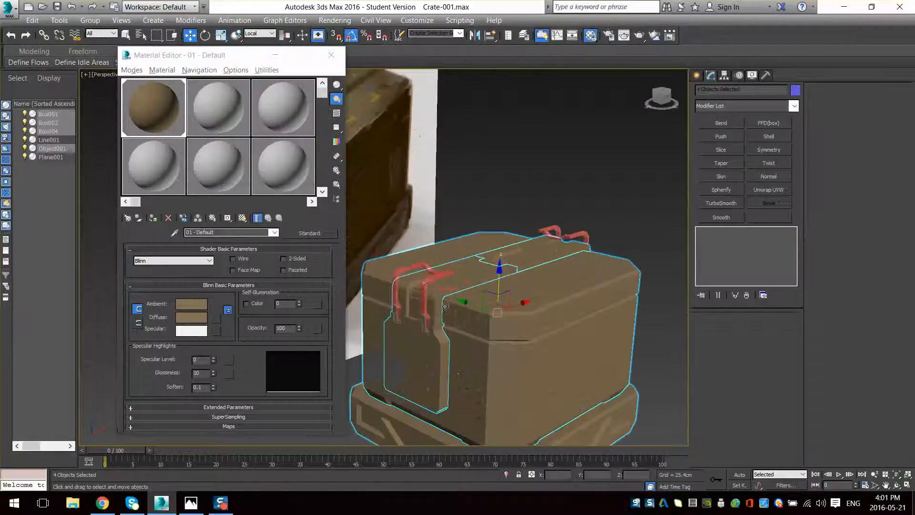
click(576, 247)
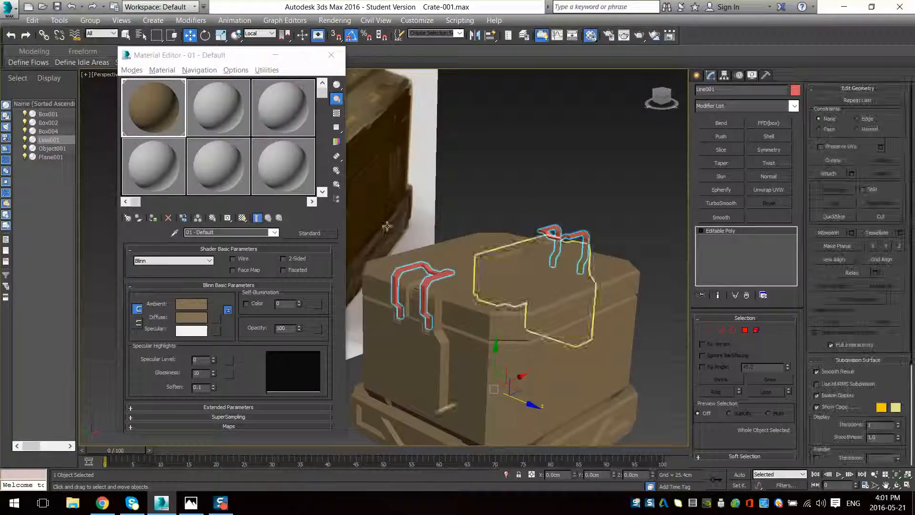
click(150, 190)
click(153, 218)
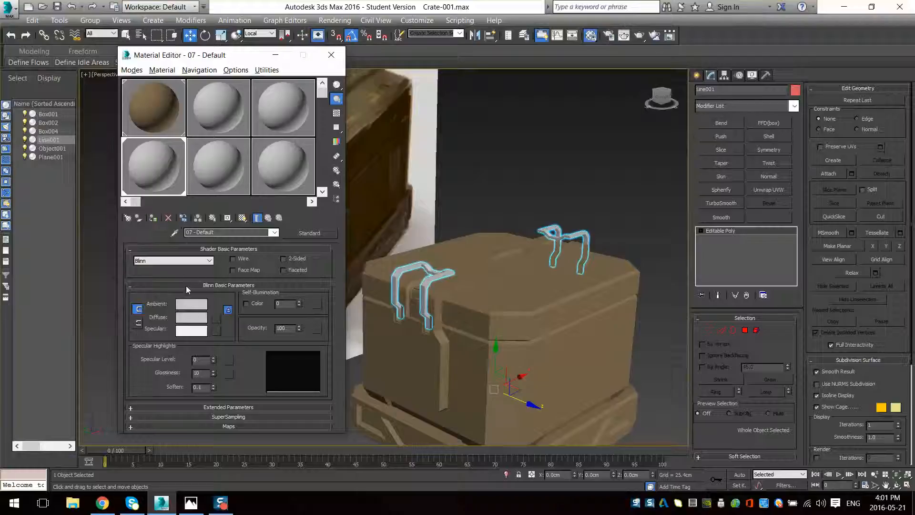
click(181, 320)
click(200, 139)
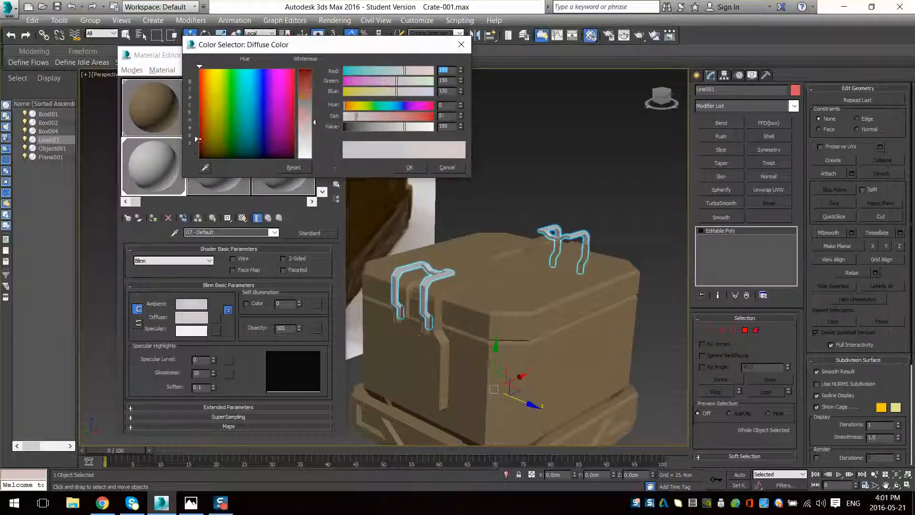
drag(307, 92, 308, 76)
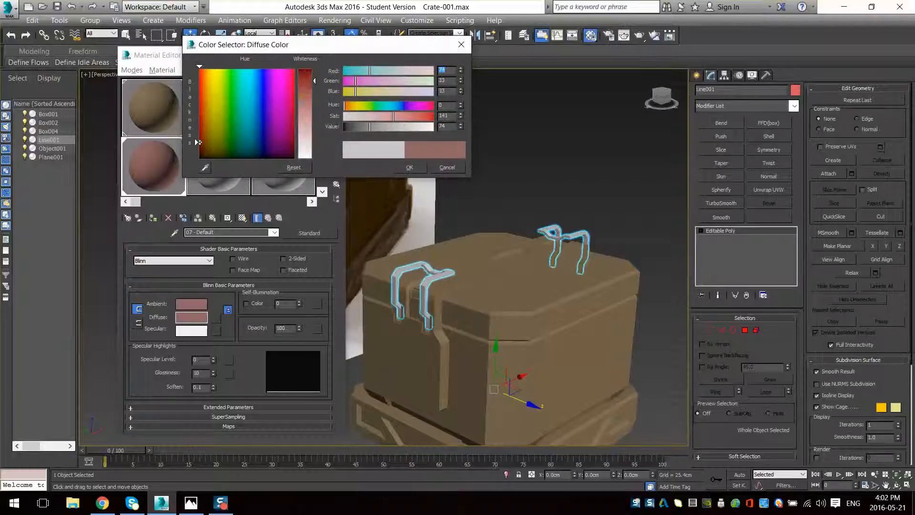
click(408, 169)
scroll(515, 158, down, 5)
scroll(545, 221, up, 3)
middle_drag(565, 266, 603, 271)
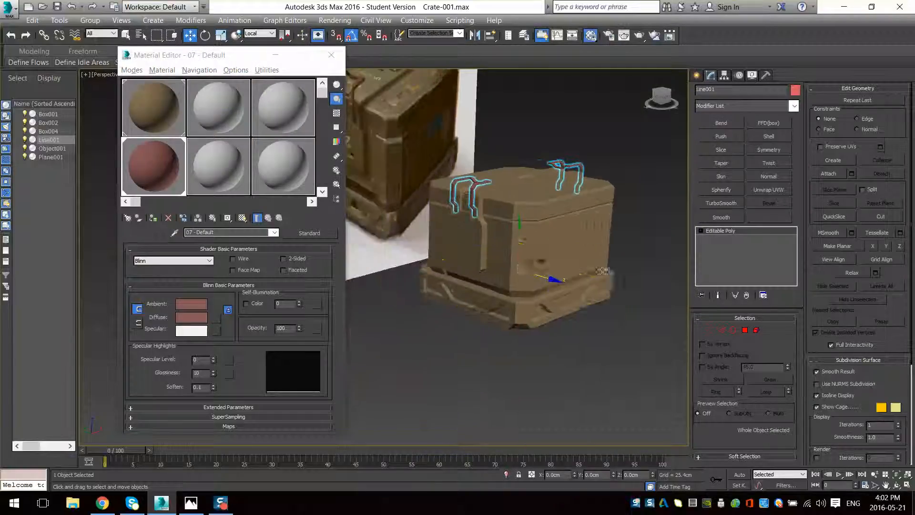
click(331, 55)
- Examine the colored crate from several angles and compare its shape and proportions with the reference image
scroll(530, 245, up, 3)
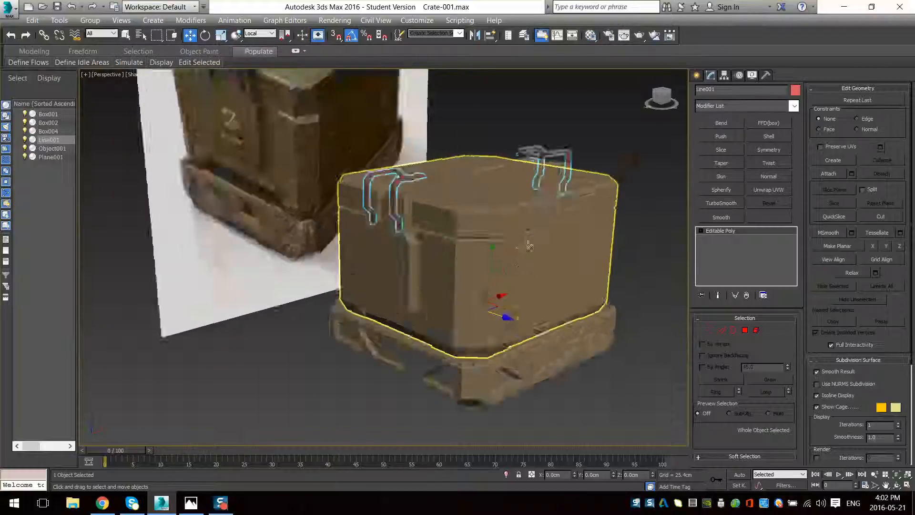
click(529, 246)
alt+middle_drag(529, 247, 496, 310)
scroll(496, 310, down, 3)
middle_drag(496, 309, 523, 357)
key(z)
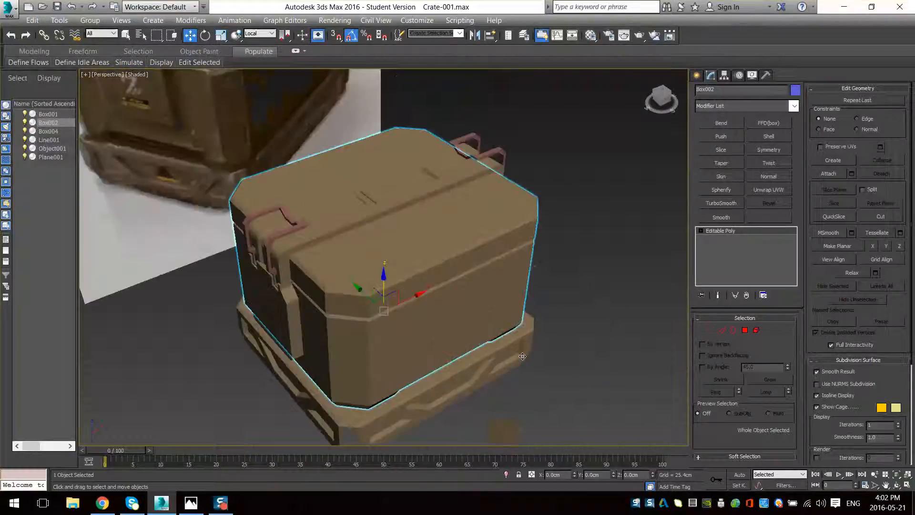
key(F4)
scroll(509, 283, down, 5)
mouse_move(476, 271)
alt+middle_down()
mouse_move(441, 231)
mouse_move(394, 245)
mouse_move(418, 246)
alt+middle_up()
key(F4)
scroll(441, 234, up, 5)
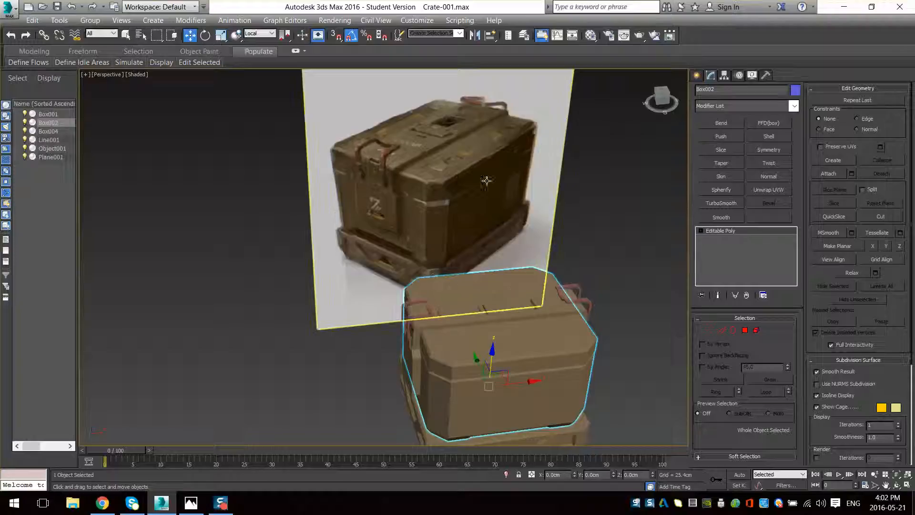
alt+middle_drag(464, 175, 466, 225)
scroll(466, 225, down, 3)
key(z)
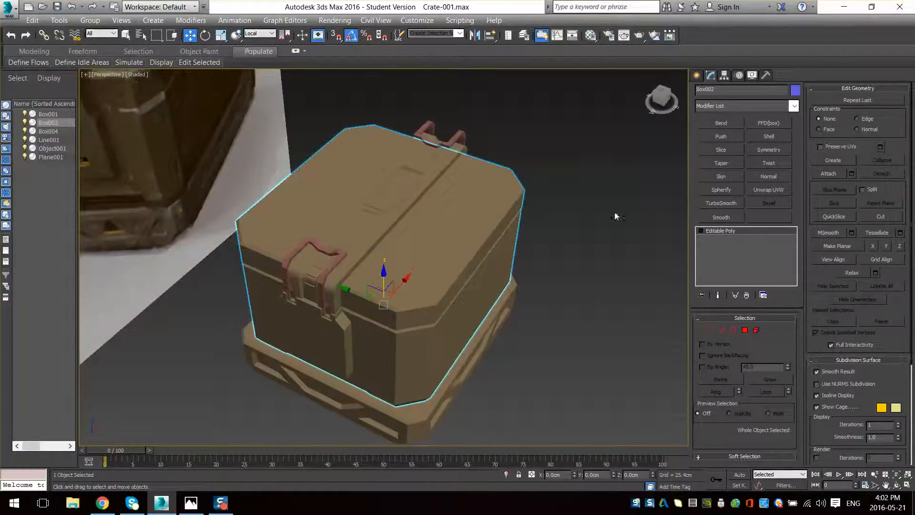
alt+middle_drag(539, 240, 492, 207)
middle_drag(530, 271, 537, 289)
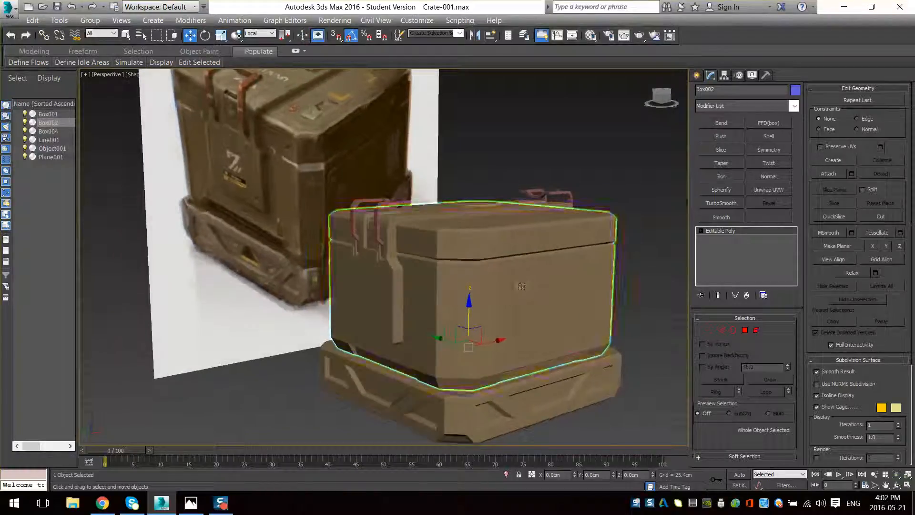
alt+middle_drag(322, 209, 305, 182)
middle_drag(536, 338, 499, 323)
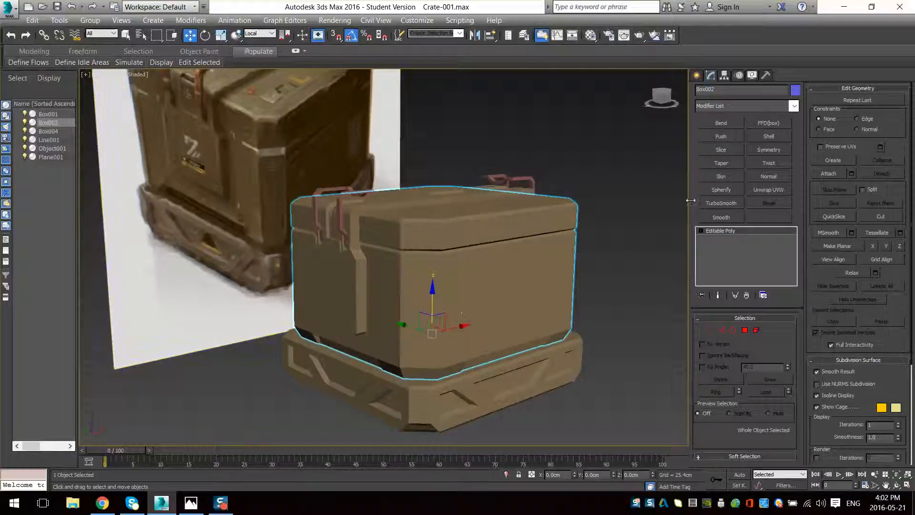
- Add a standard Skylight beside the crate
click(733, 79)
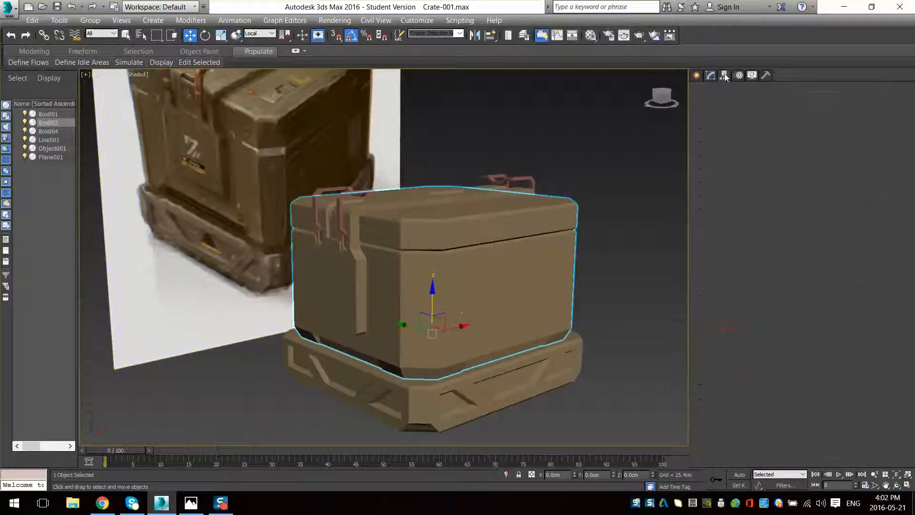
click(697, 76)
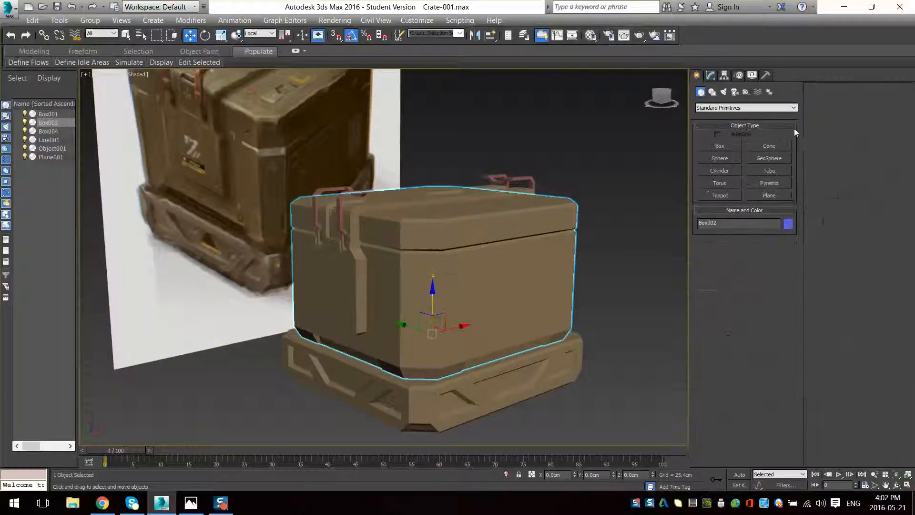
click(726, 91)
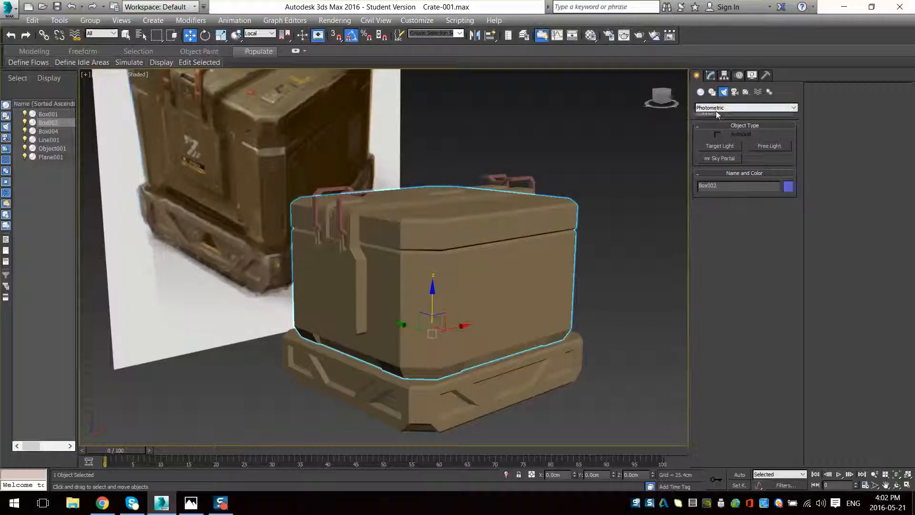
click(716, 111)
click(715, 119)
click(767, 173)
alt+middle_drag(615, 210, 614, 253)
click(644, 225)
key(w)
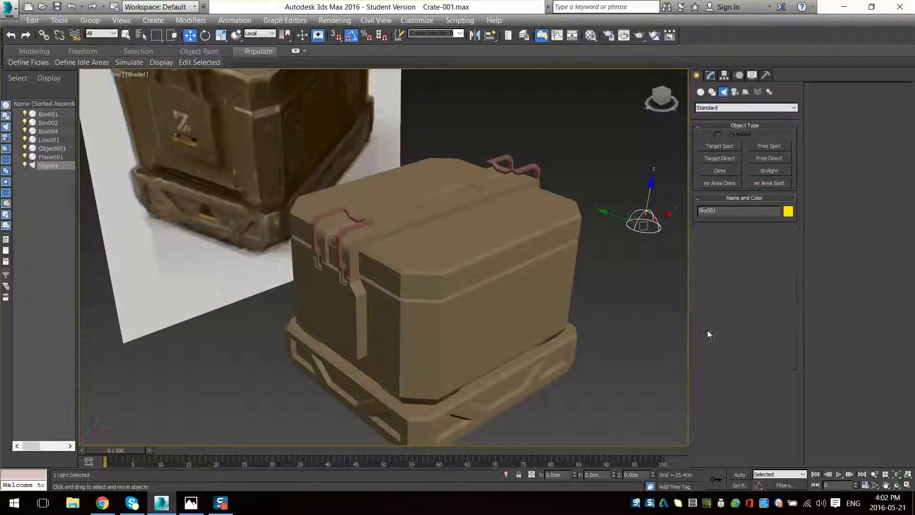
- Enable shadow casting for the skylight and render the perspective view
click(710, 75)
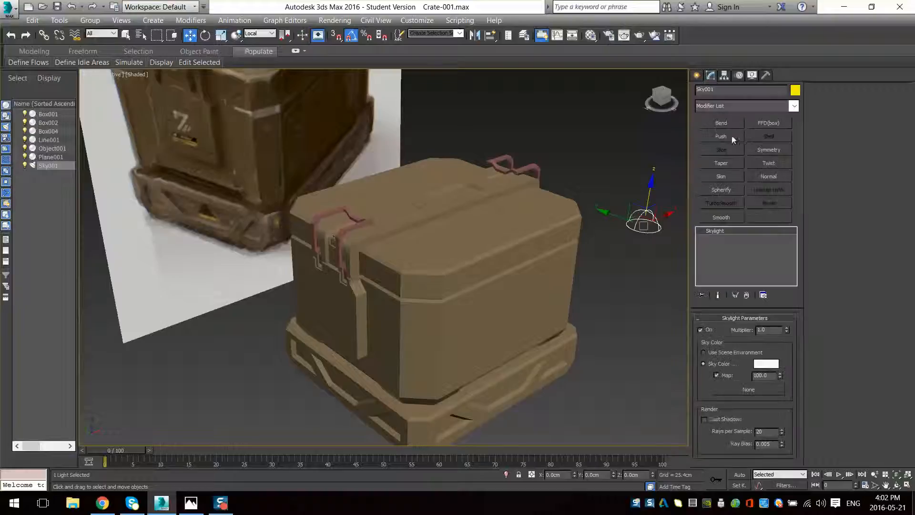
click(705, 420)
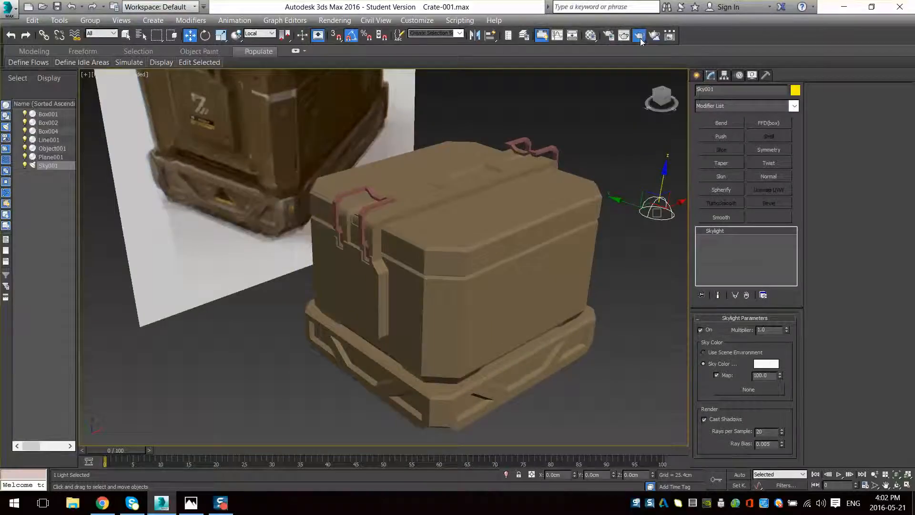
click(640, 35)
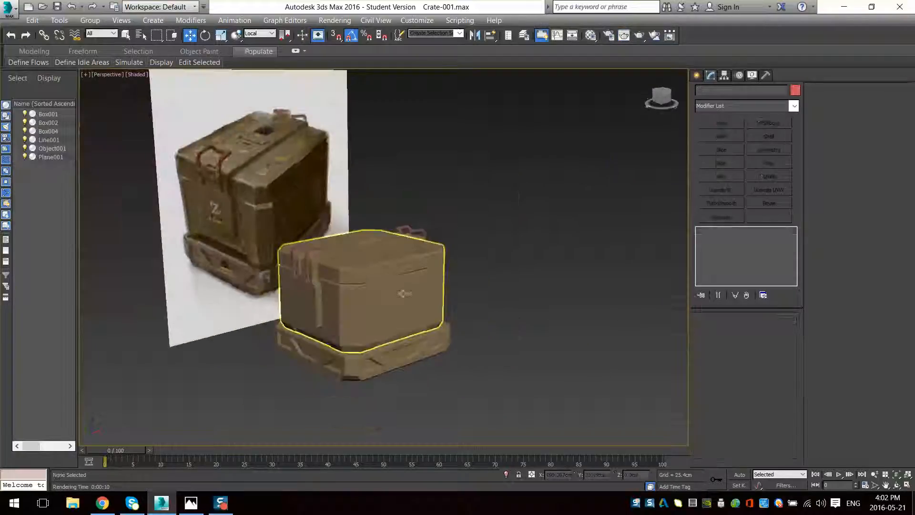
- Select the crate body and review the model up close and from afar alongside the reference image
click(403, 293)
key(z)
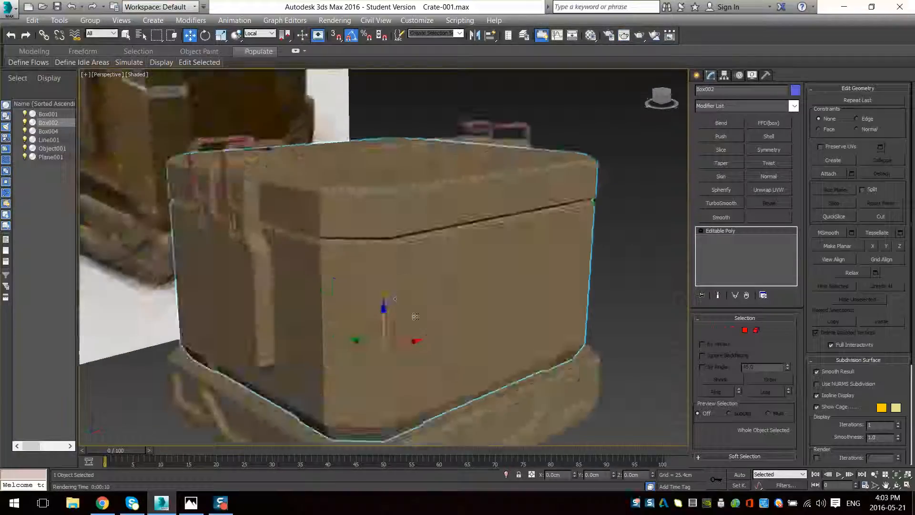
scroll(440, 331, down, 6)
scroll(440, 330, up, 3)
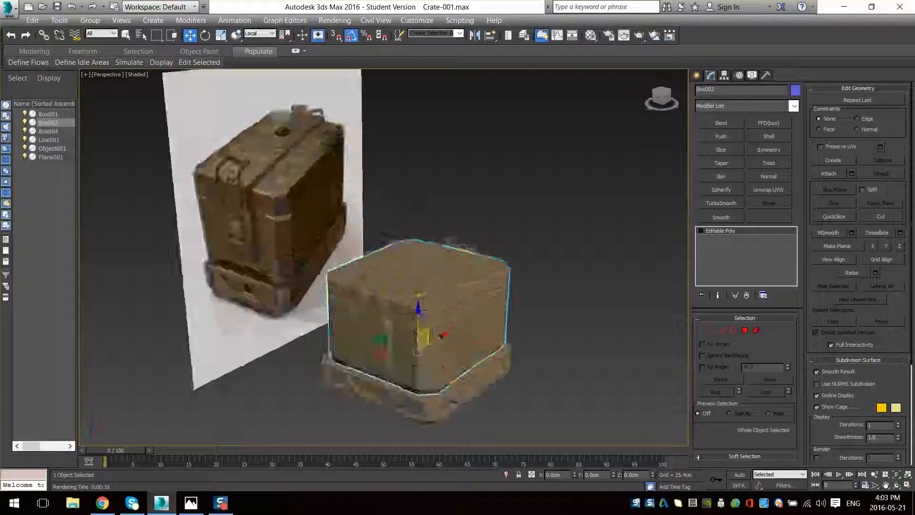
alt+middle_drag(440, 331, 421, 318)
key(z)
scroll(405, 229, down, 6)
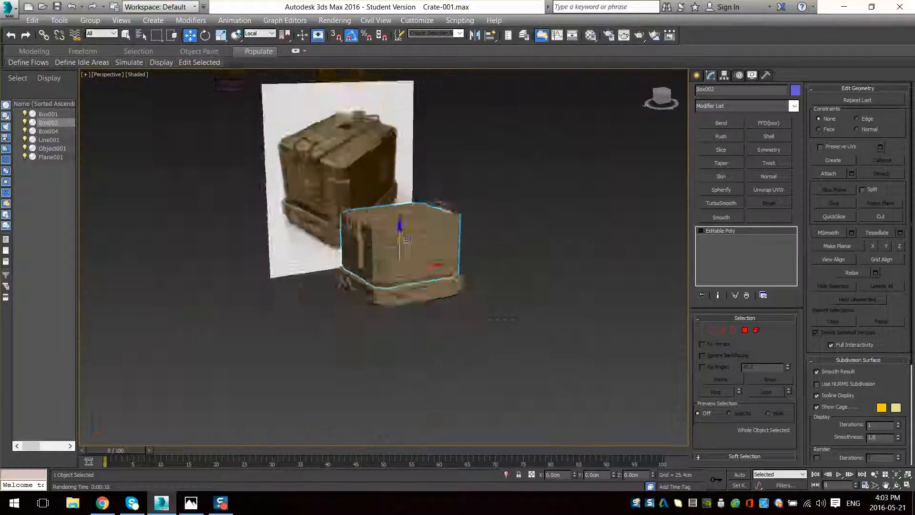